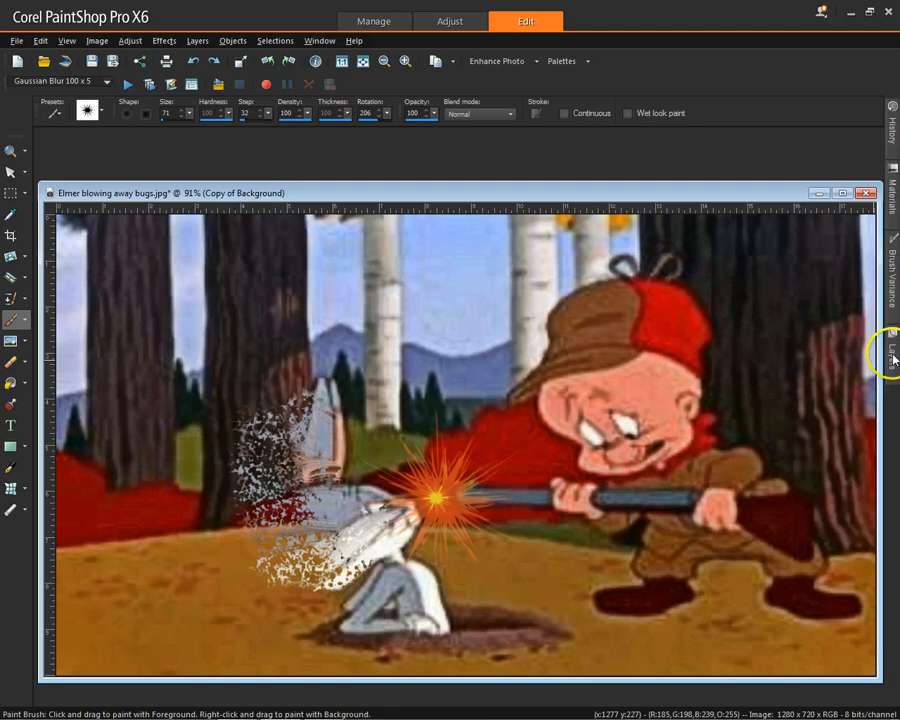
# Examine the finished example's layer stack and its list of recorded edits
pyautogui.click(893, 358)
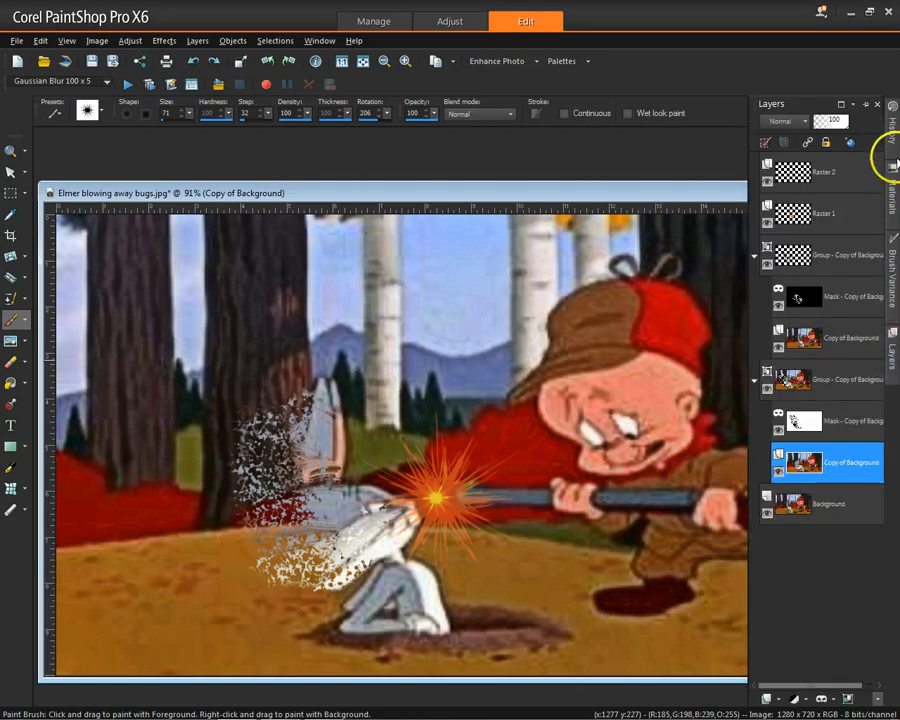
pyautogui.click(891, 138)
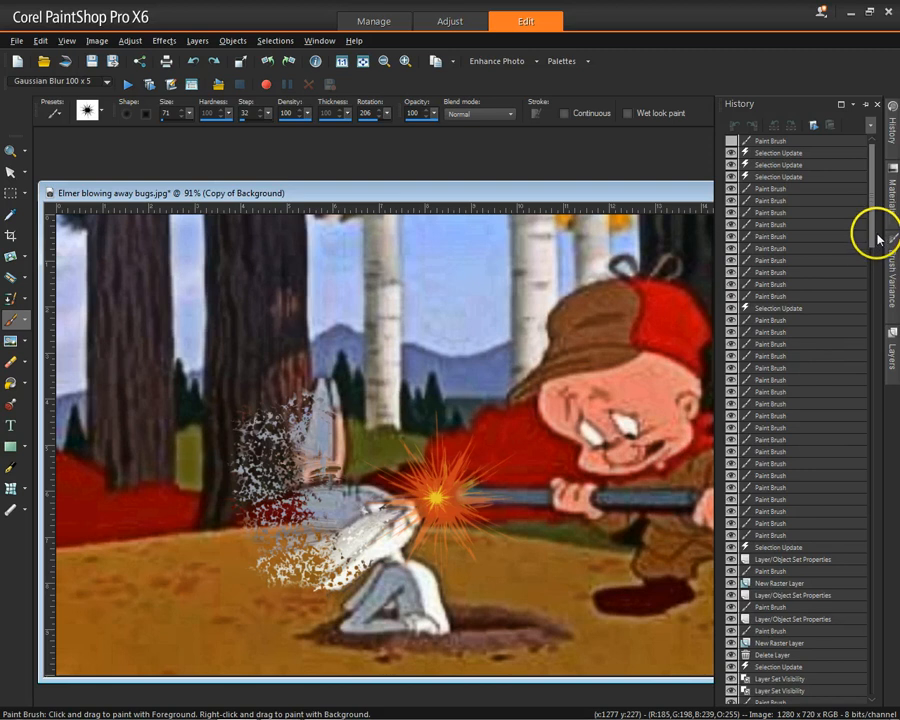
pyautogui.moveTo(874, 241); pyautogui.dragTo(864, 514)
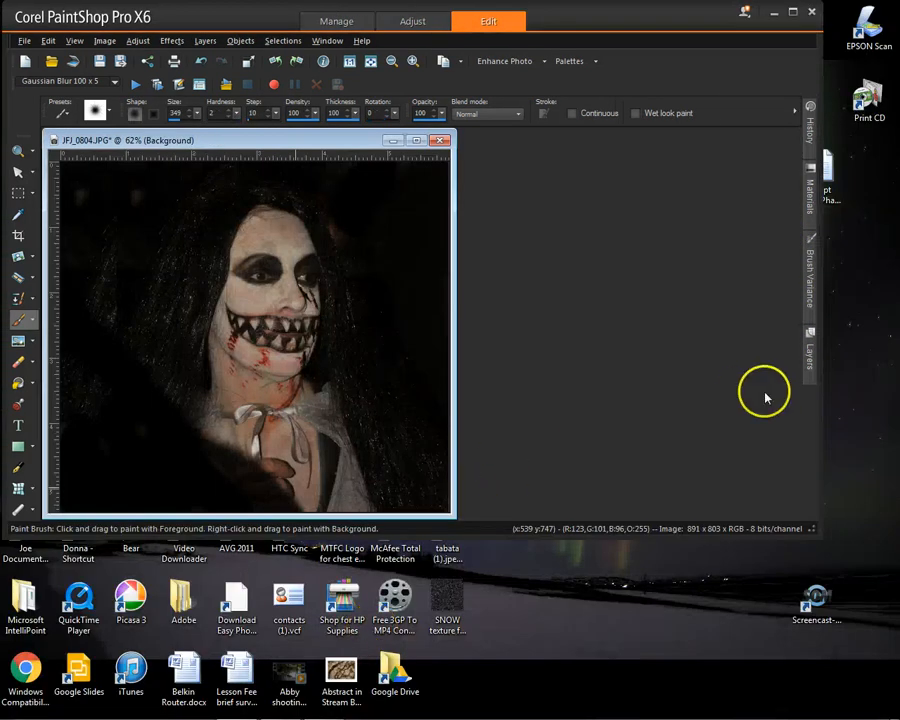
# Duplicate the Background layer of JFJ_0804.JPG twice
pyautogui.click(808, 366)
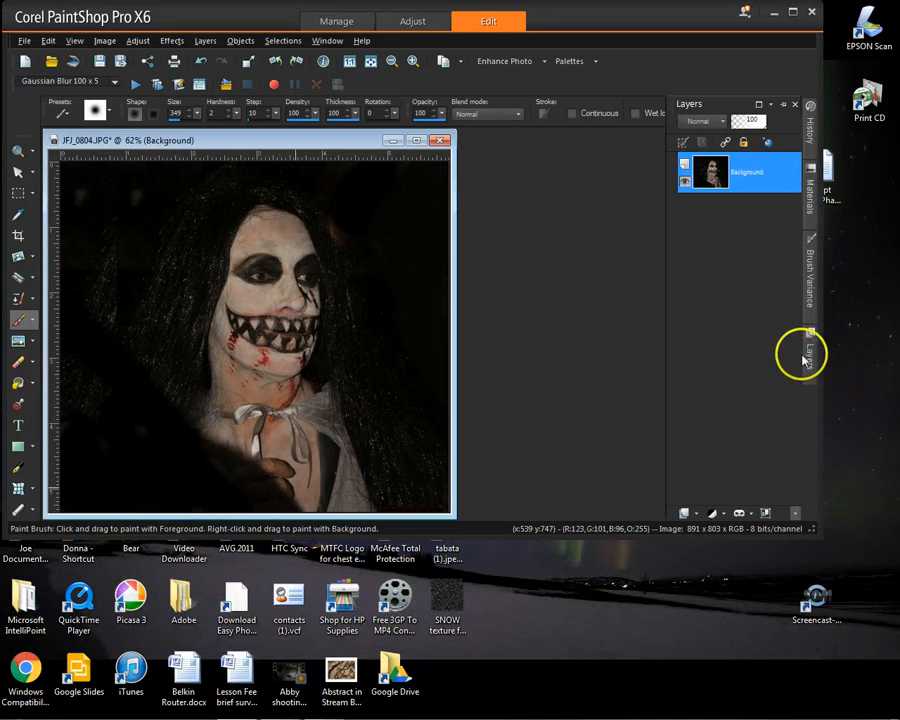
pyautogui.moveTo(780, 188)
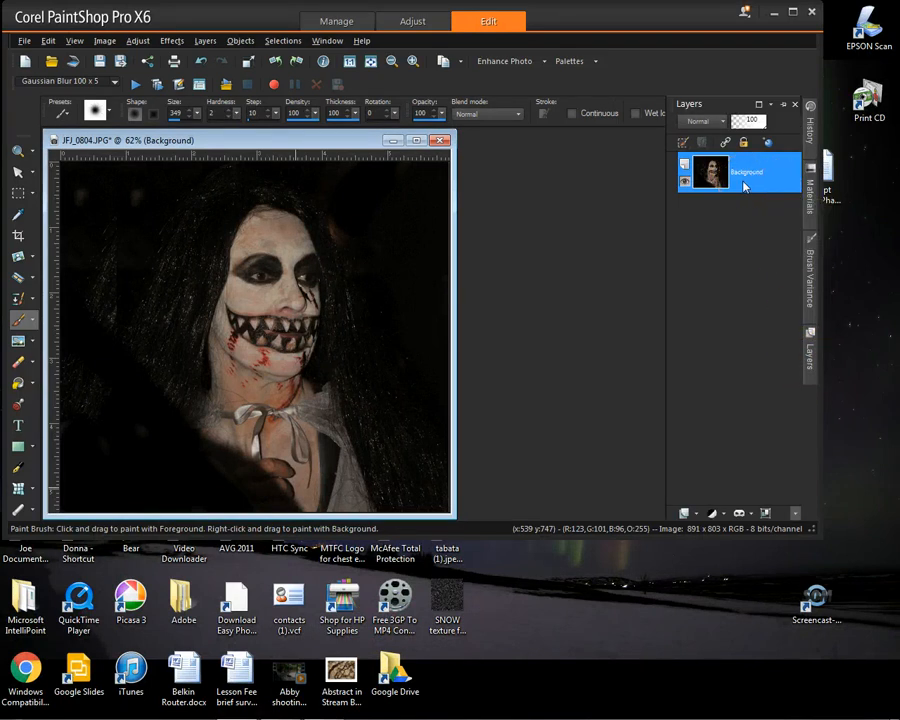
pyautogui.rightClick(745, 187)
pyautogui.click(738, 210)
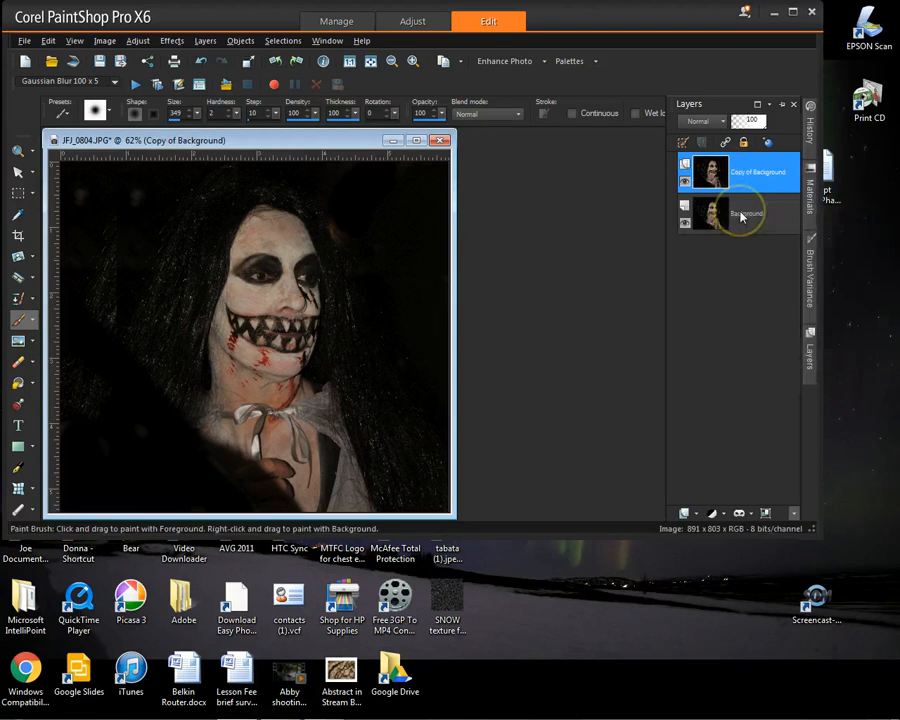
pyautogui.rightClick(760, 188)
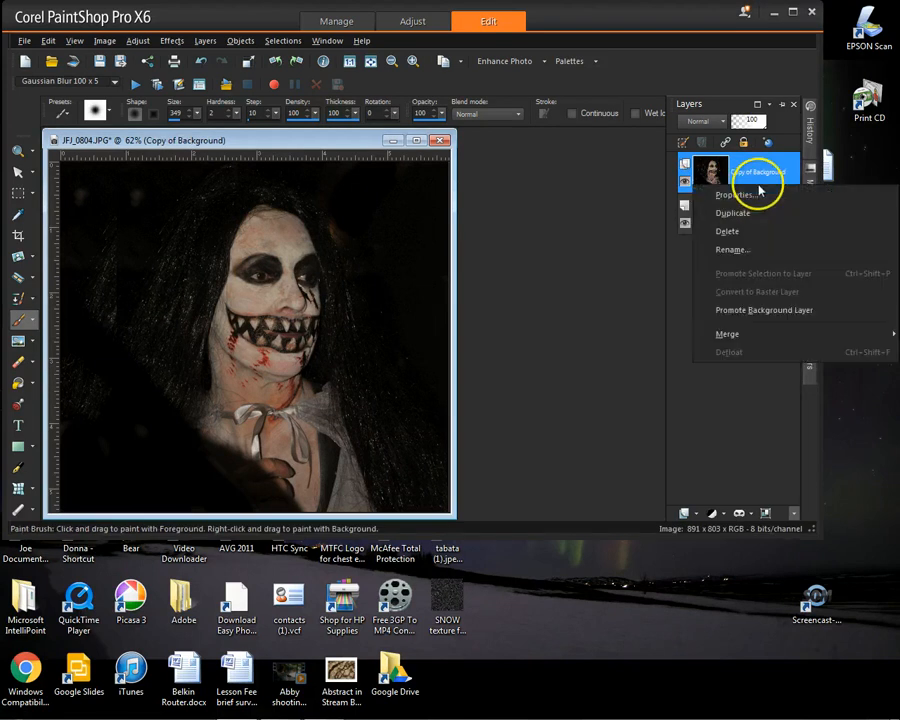
pyautogui.click(747, 211)
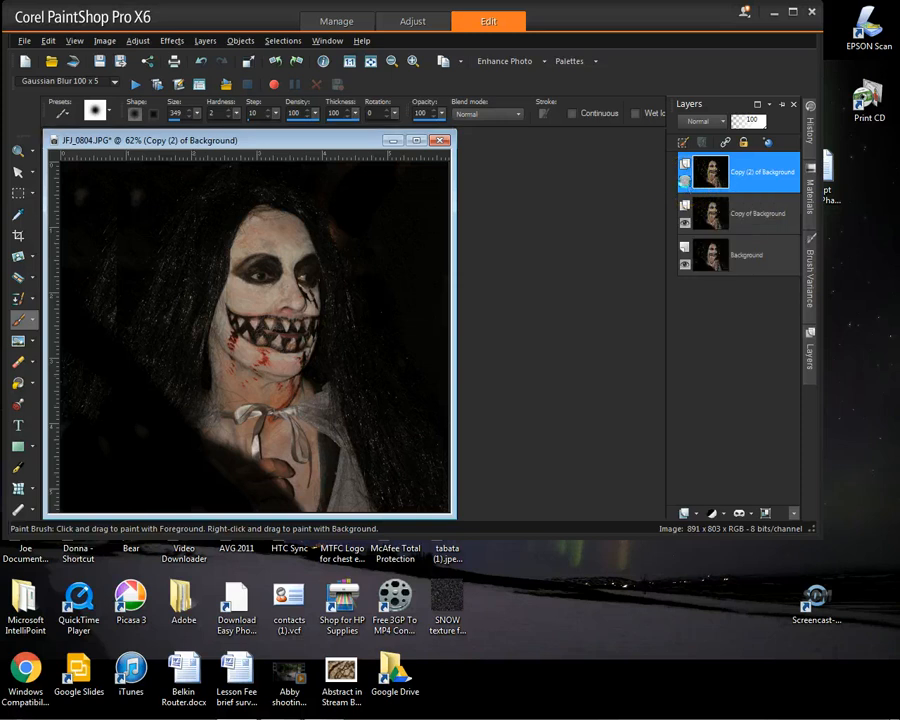
# Hide the topmost copy of the background and rename the middle copy Distortion
pyautogui.doubleClick(747, 215)
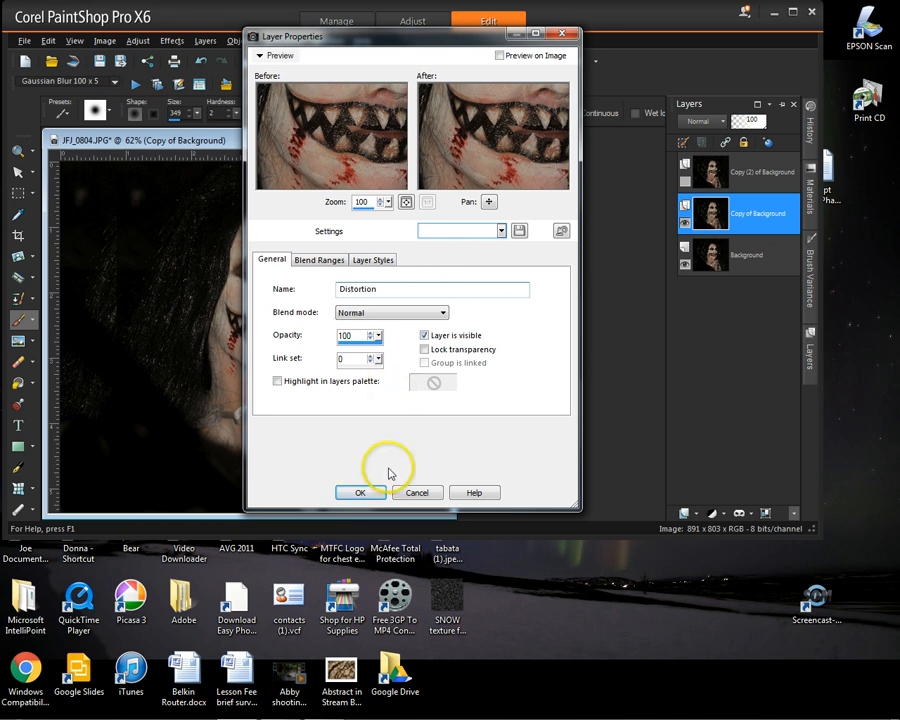
pyautogui.click(364, 494)
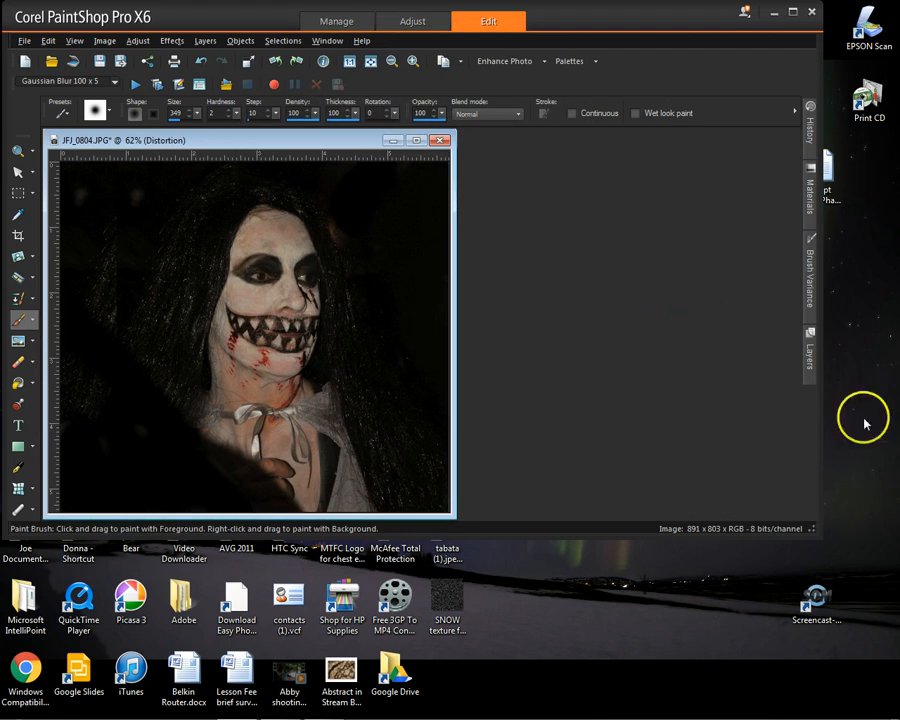
# Lock the transparency of the bottom Background layer and make the Distortion layer active
pyautogui.click(808, 366)
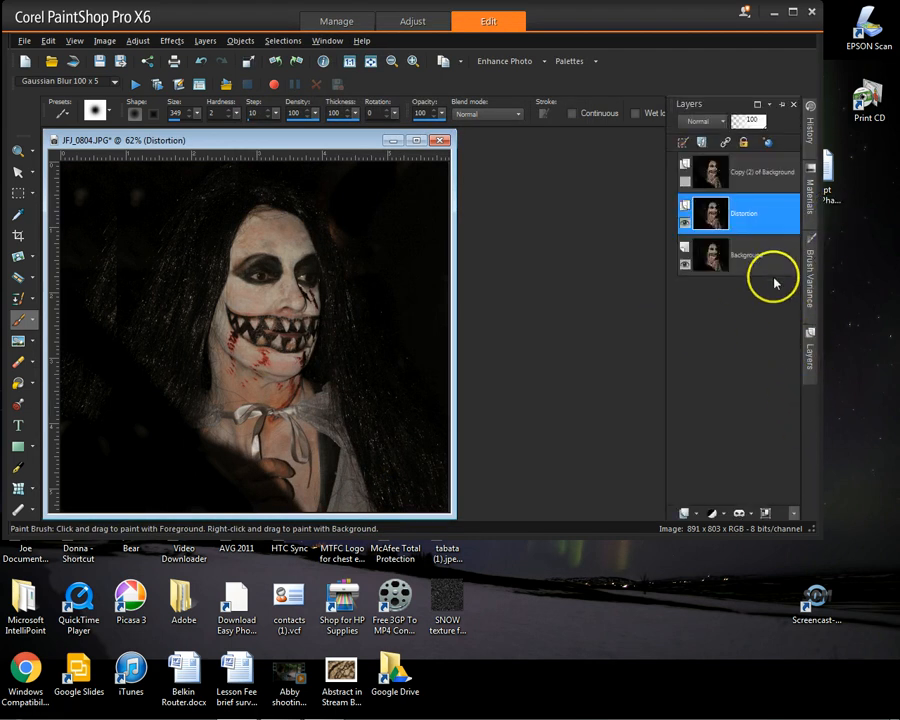
pyautogui.click(770, 262)
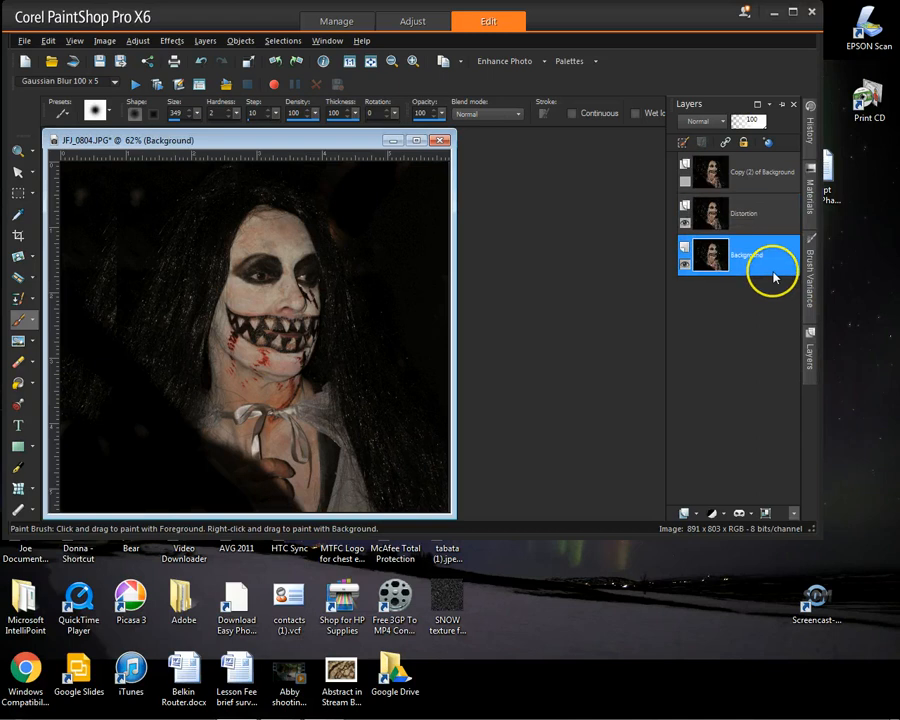
pyautogui.click(743, 143)
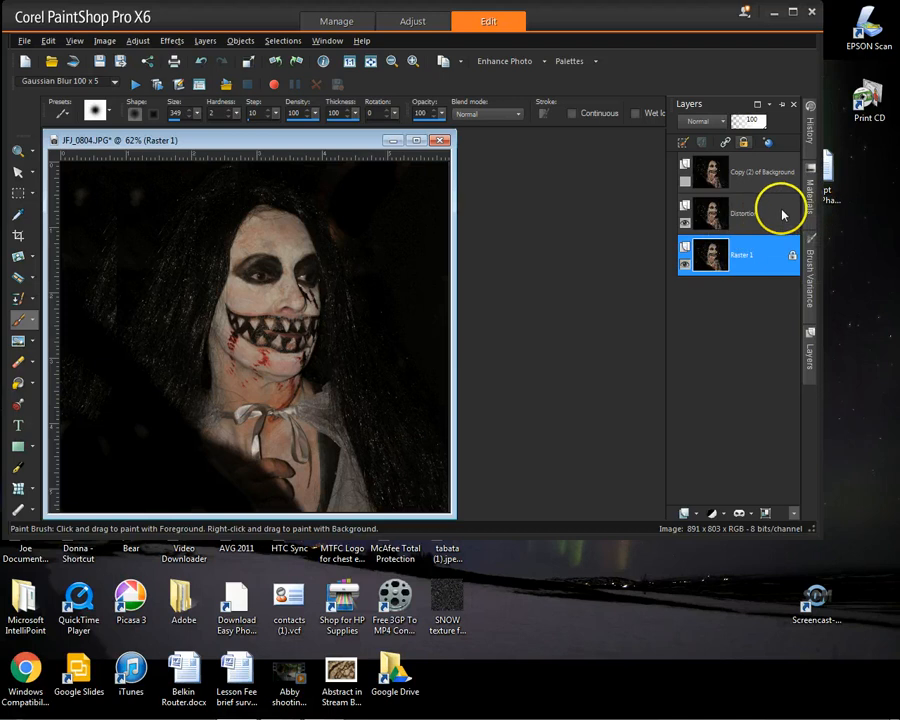
pyautogui.click(783, 214)
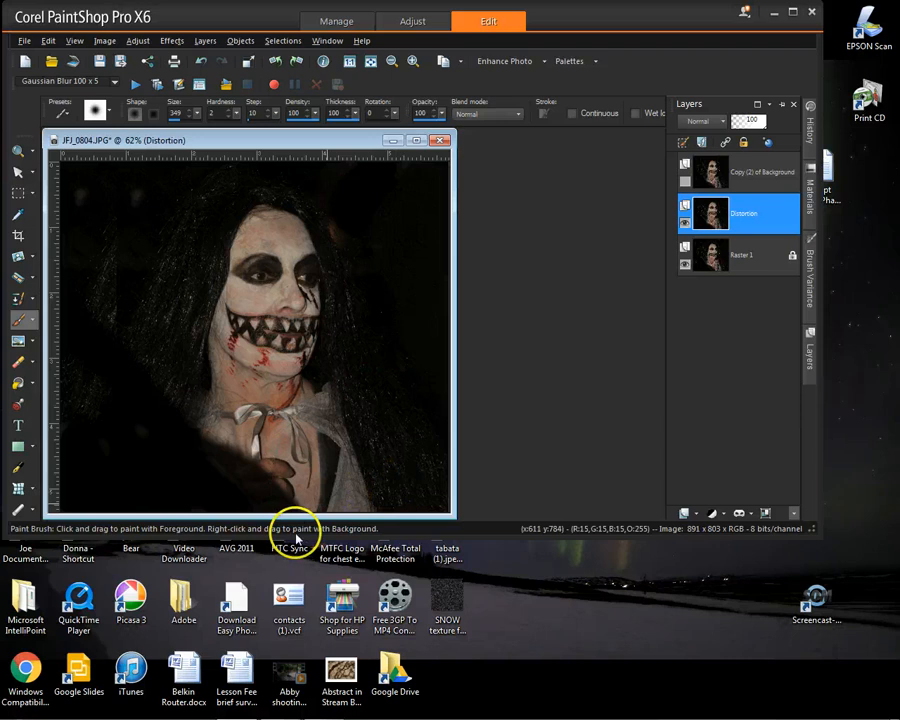
# Switch to the Dispersion Effect presentation in PowerPoint and read the initial setup and distortion slides
pyautogui.moveTo(898, 88); pyautogui.dragTo(402, 48)
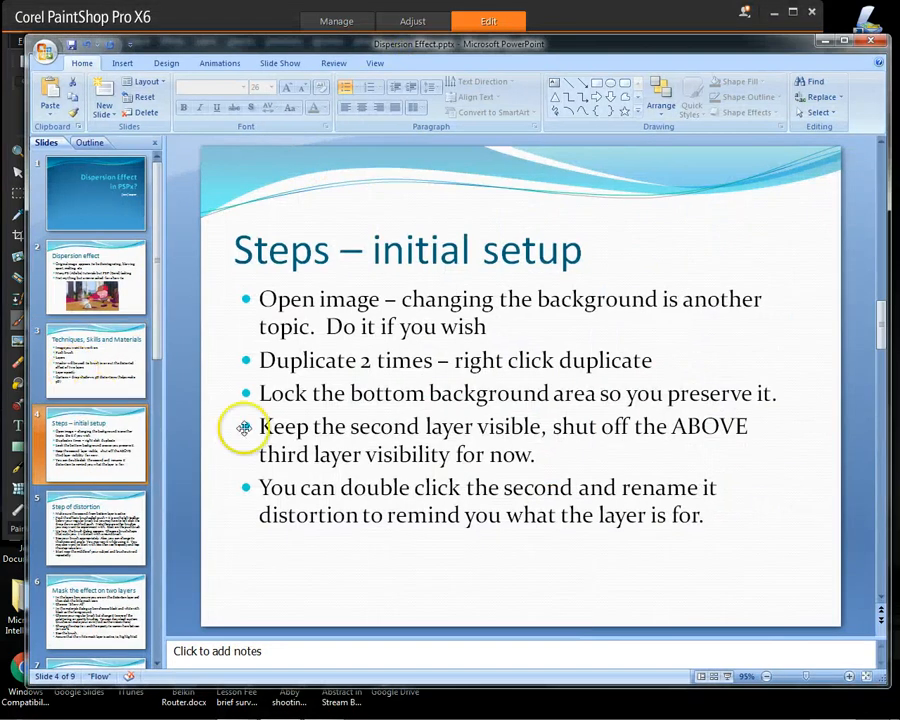
pyautogui.click(80, 515)
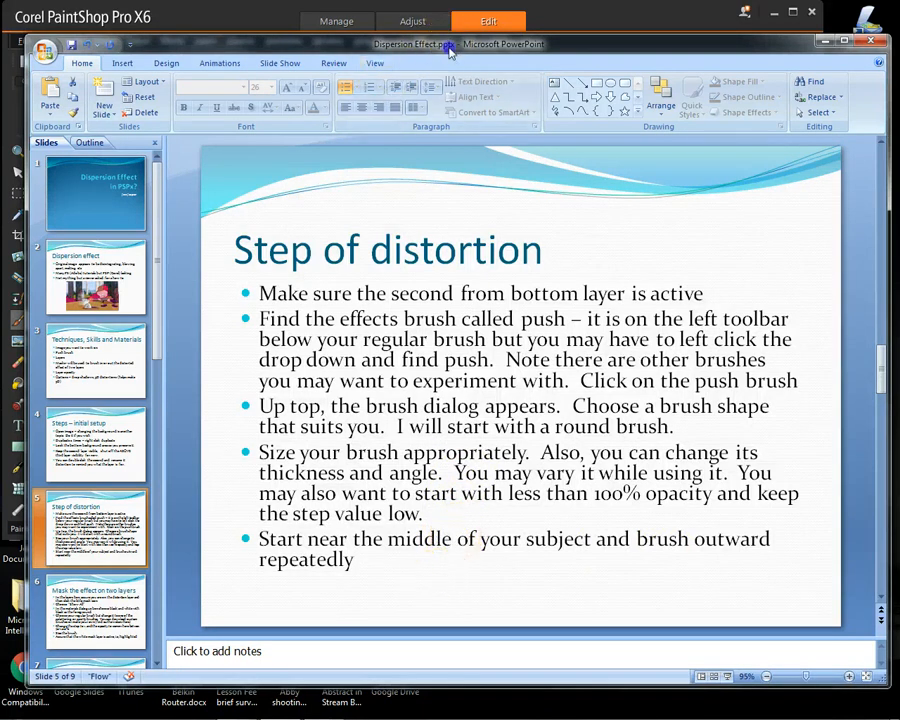
pyautogui.moveTo(503, 46); pyautogui.dragTo(899, 18)
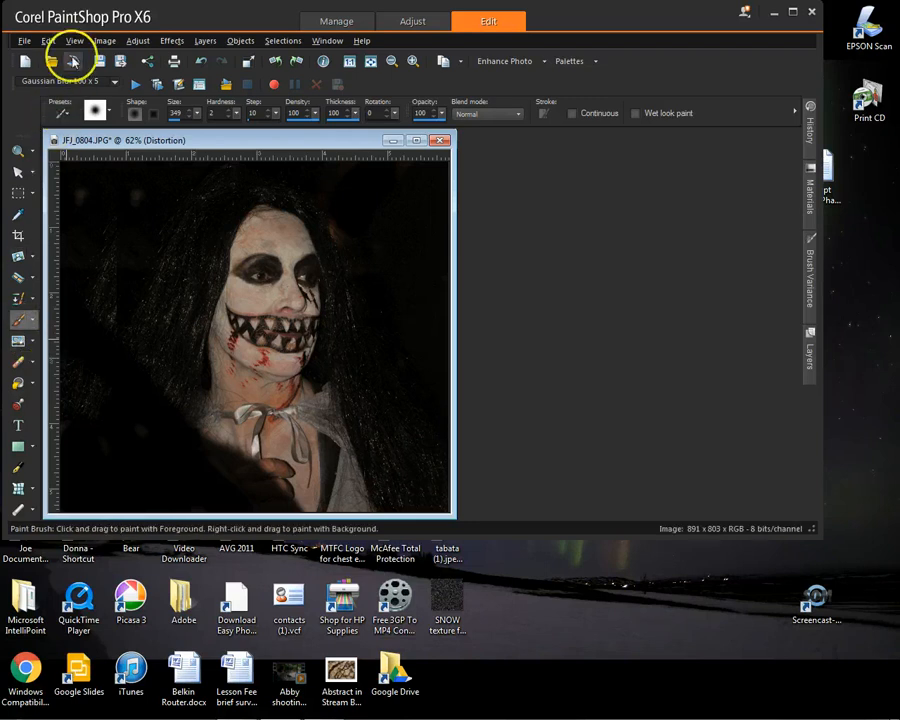
# Return to PaintShop Pro, maximize its window and activate the Push brush
pyautogui.click(793, 12)
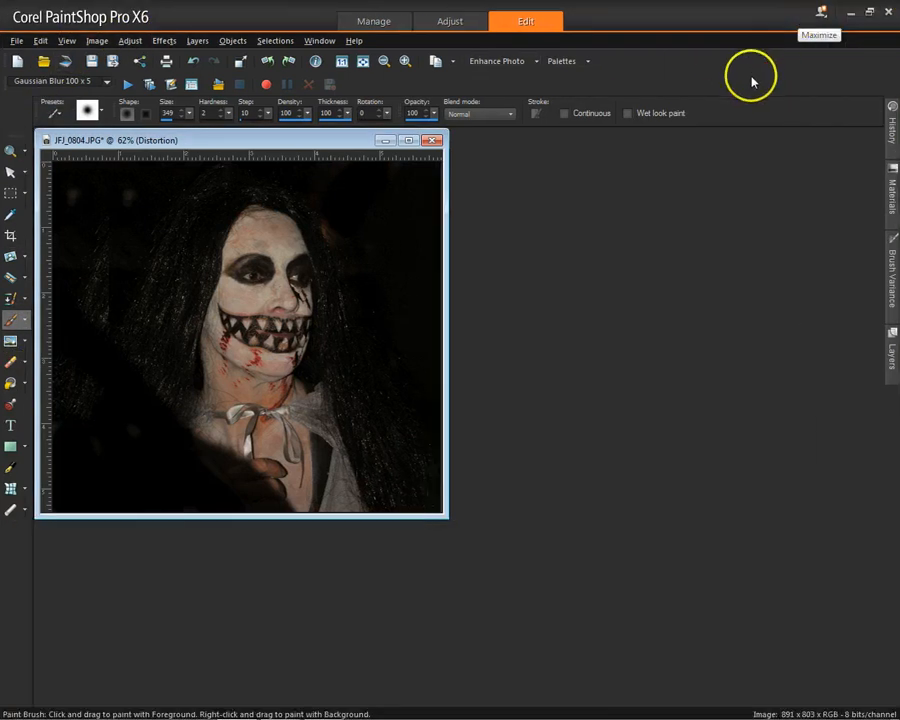
pyautogui.click(27, 344)
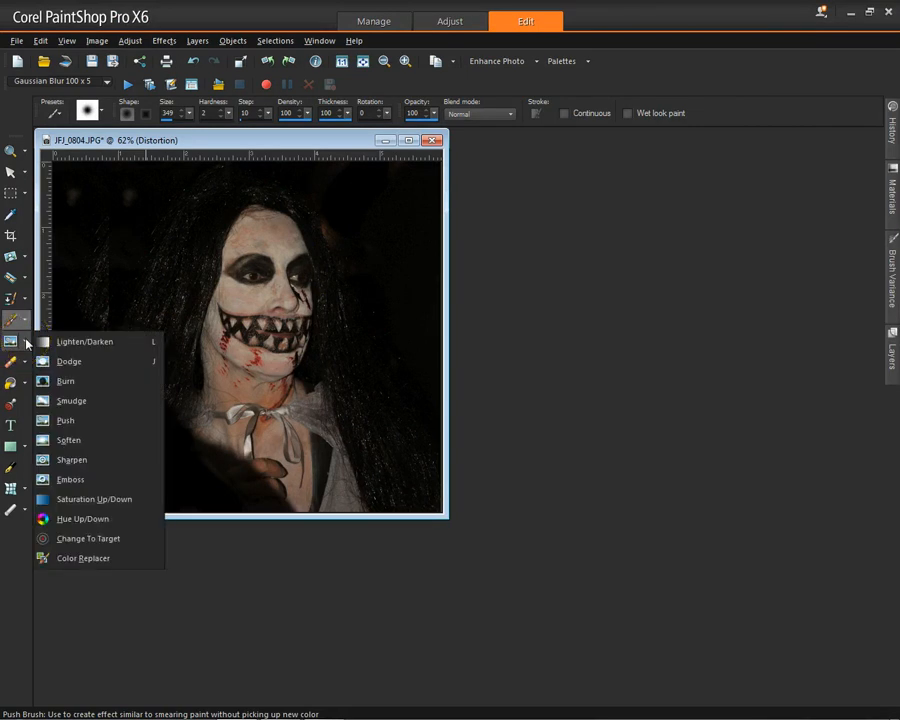
pyautogui.click(81, 423)
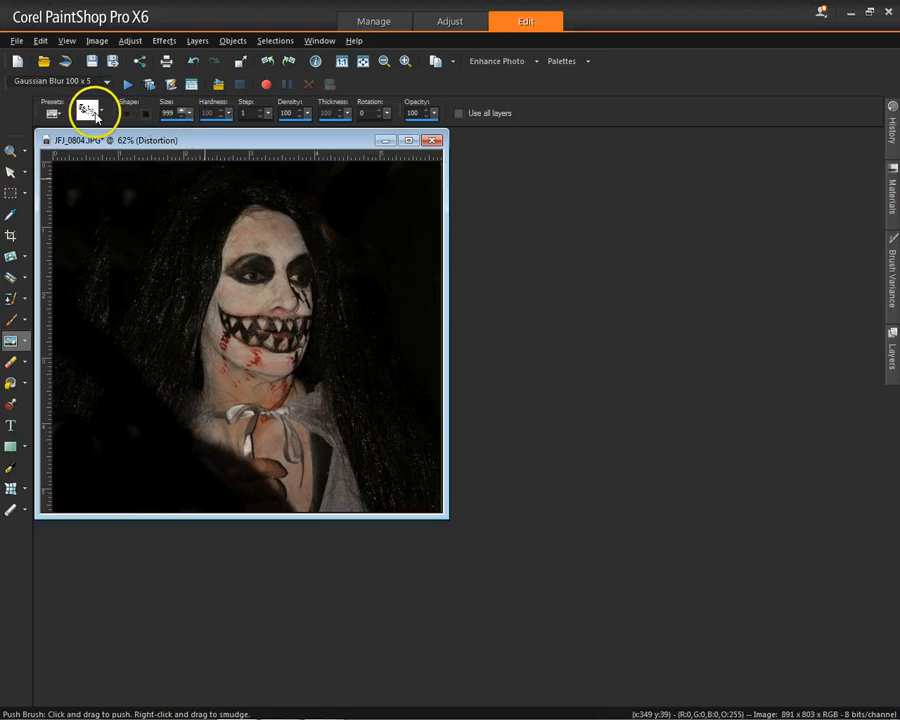
# Look through the available brush tips and apply the spots1 tip to the Push brush
pyautogui.click(101, 118)
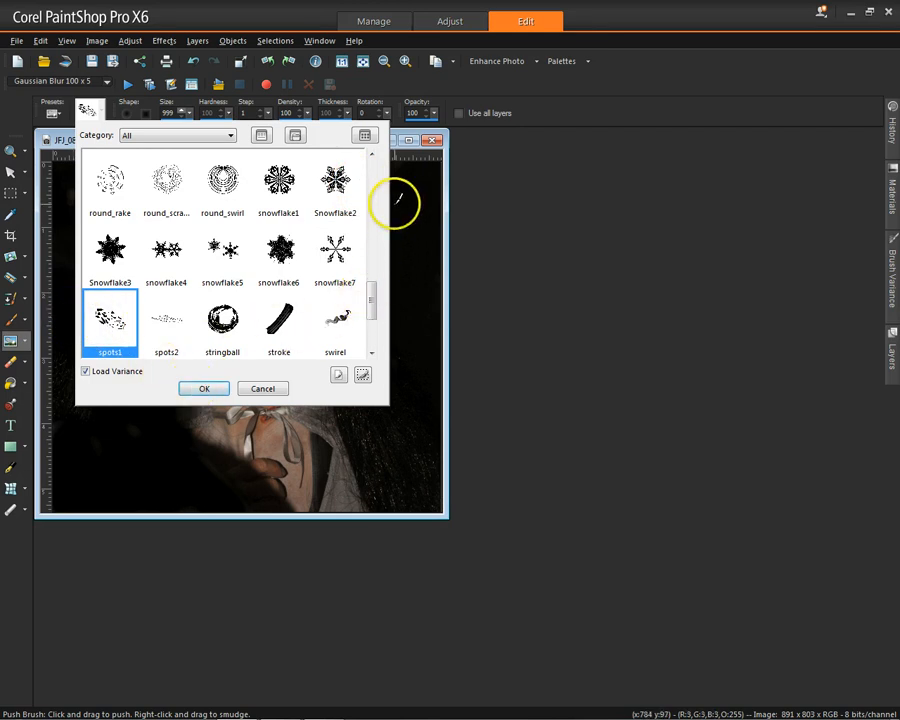
pyautogui.moveTo(374, 294); pyautogui.dragTo(370, 172)
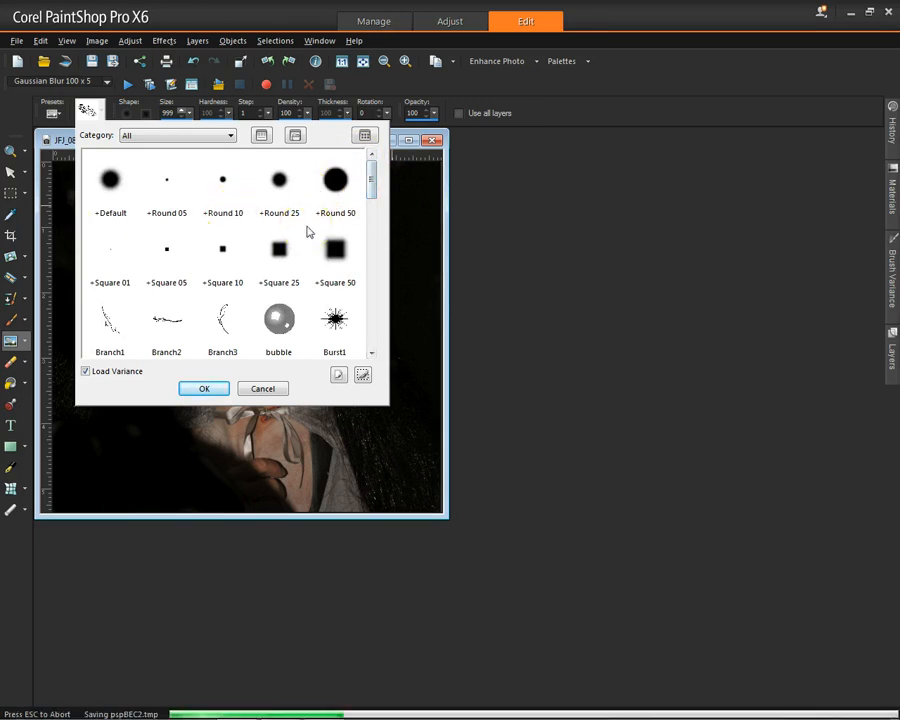
pyautogui.moveTo(370, 181); pyautogui.dragTo(363, 255)
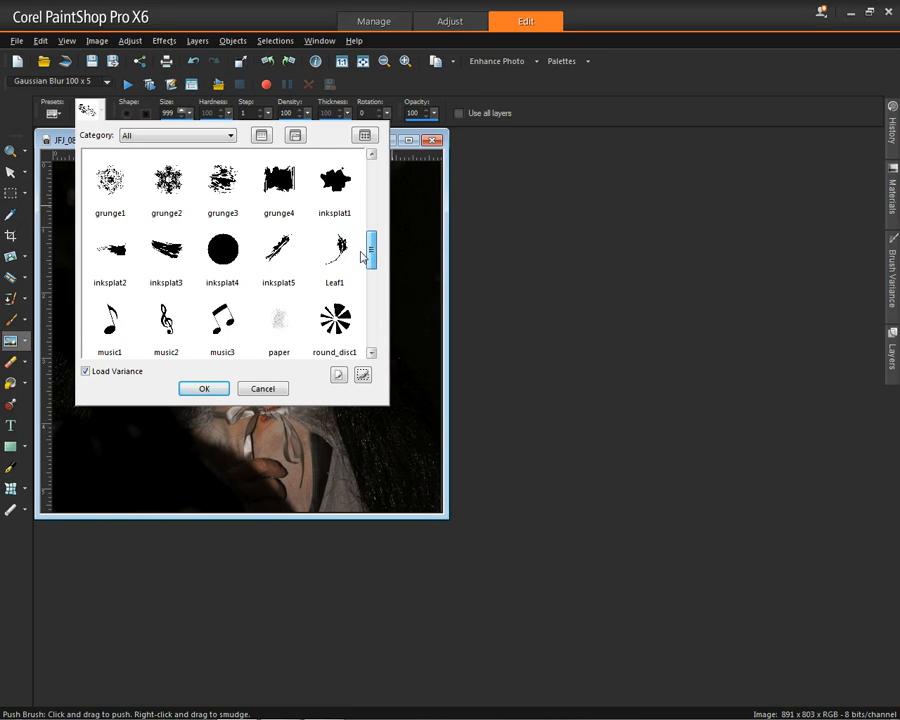
pyautogui.moveTo(363, 257); pyautogui.dragTo(362, 292)
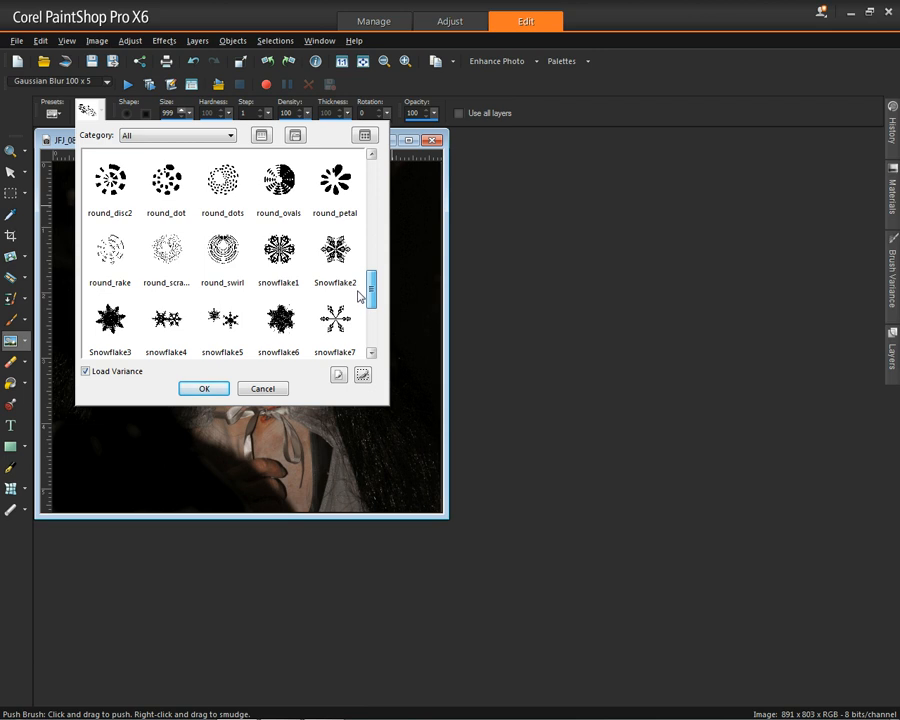
pyautogui.moveTo(359, 295); pyautogui.dragTo(358, 326)
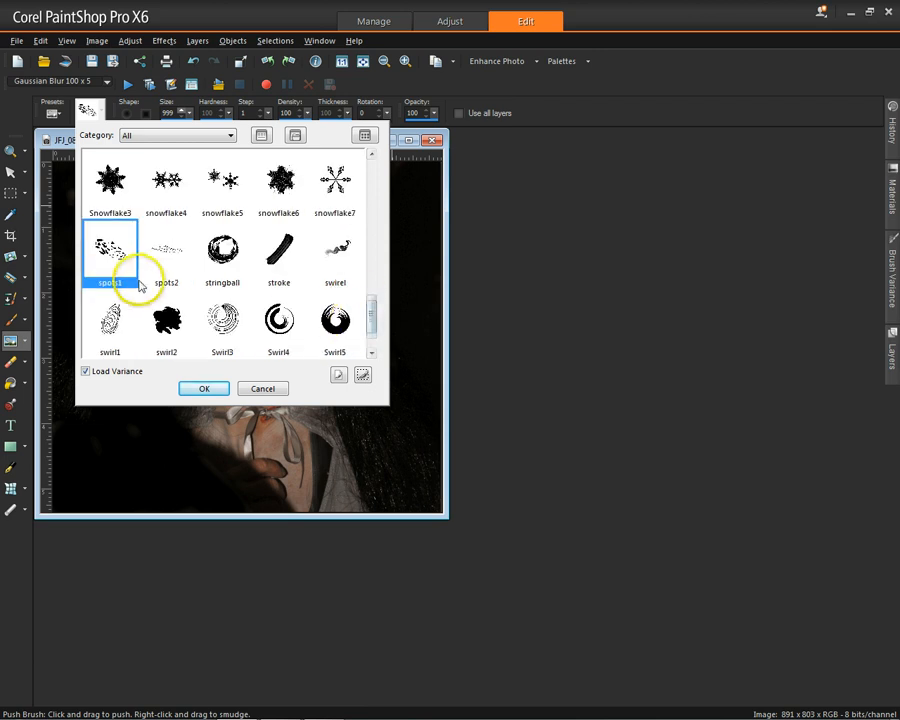
pyautogui.click(199, 388)
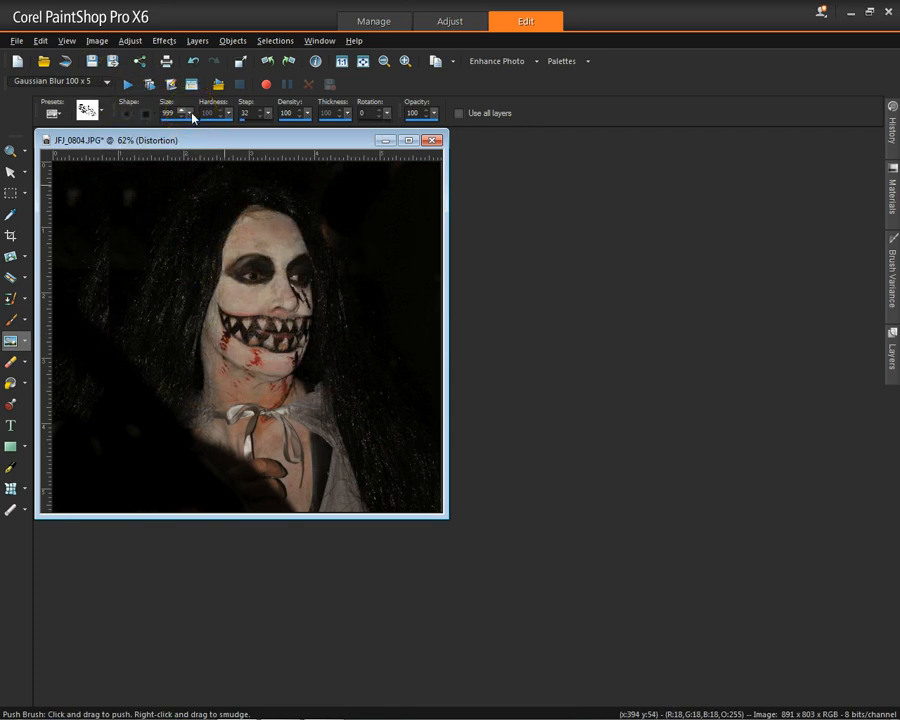
# Set the Push brush's size to 225 and its rotation to 89
pyautogui.click(191, 117)
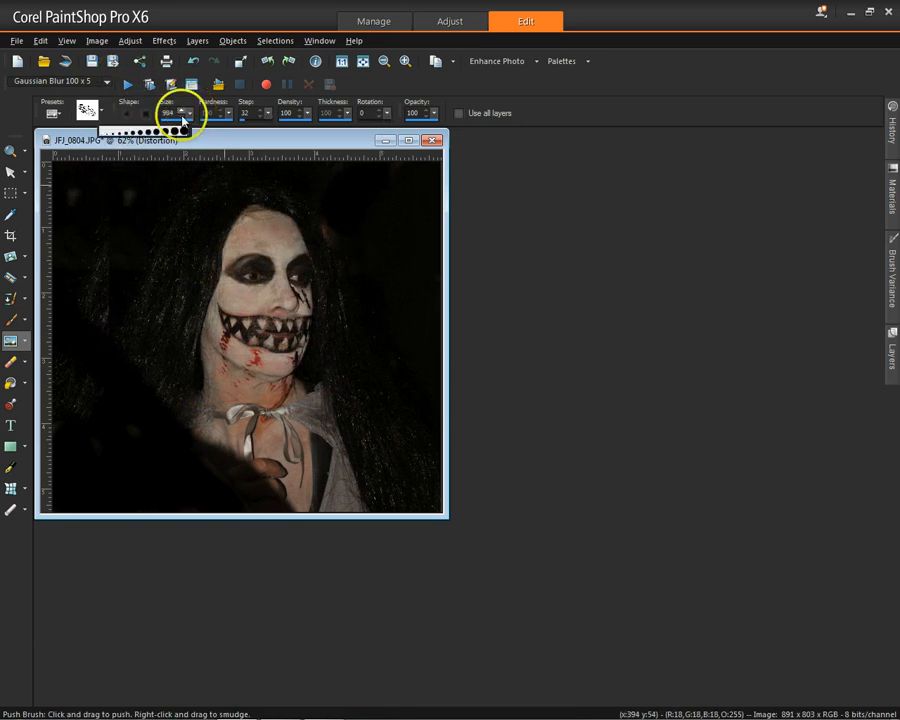
pyautogui.moveTo(183, 121); pyautogui.dragTo(117, 132)
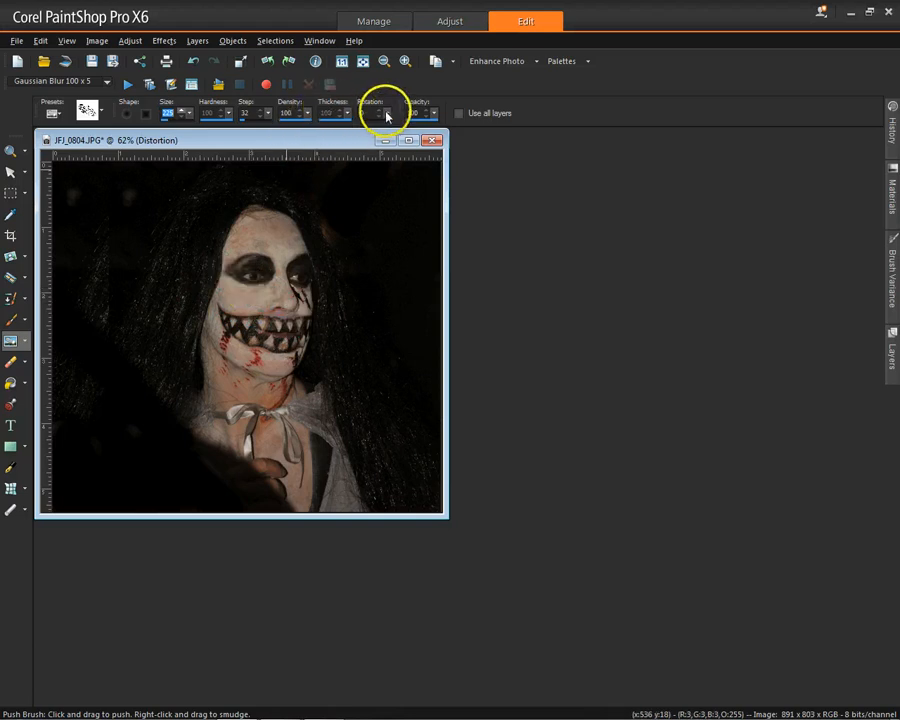
pyautogui.moveTo(387, 115); pyautogui.dragTo(390, 117)
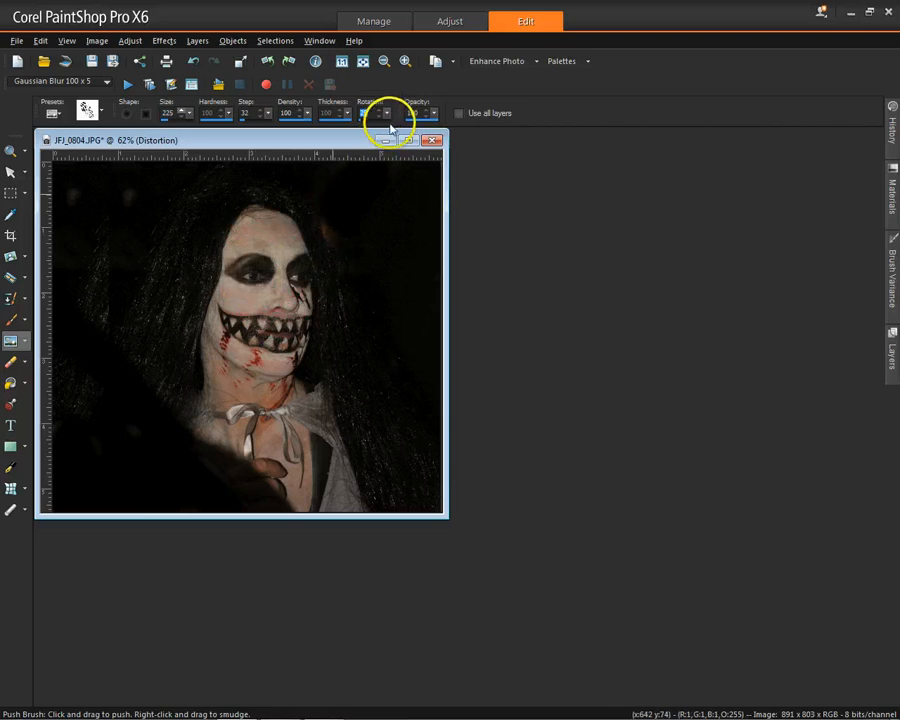
pyautogui.moveTo(388, 115); pyautogui.dragTo(397, 119)
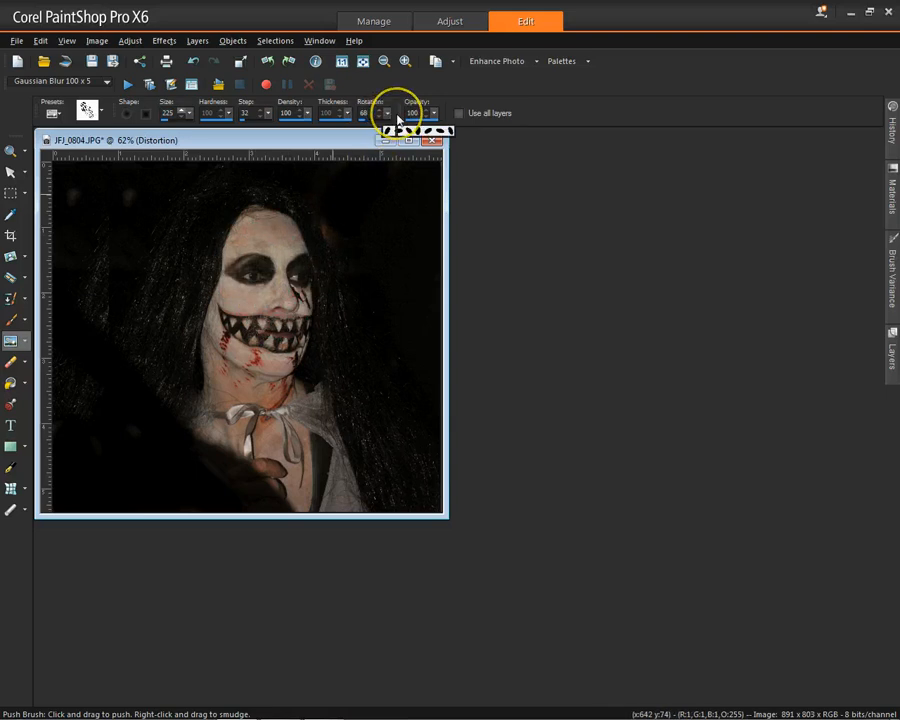
# Push the left side of the face outward into the dark hair, reducing the brush step to 1 after the first stroke
pyautogui.moveTo(336, 248)
pyautogui.mouseDown()
pyautogui.moveTo(252, 272)
pyautogui.moveTo(249, 257)
pyautogui.moveTo(254, 264)
pyautogui.moveTo(173, 259)
pyautogui.moveTo(172, 272)
pyautogui.mouseUp()
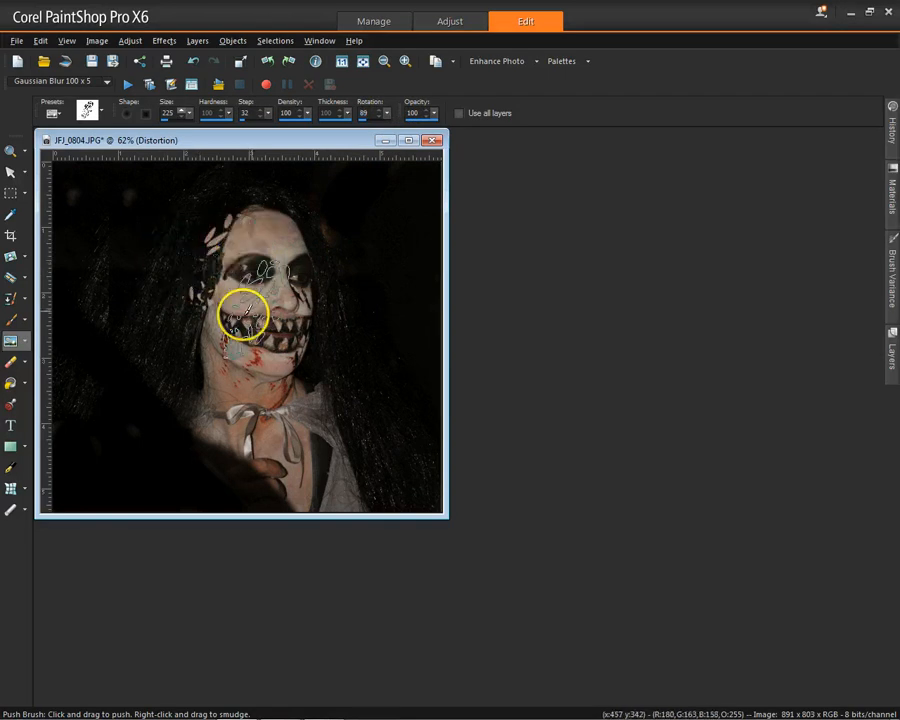
pyautogui.click(265, 119)
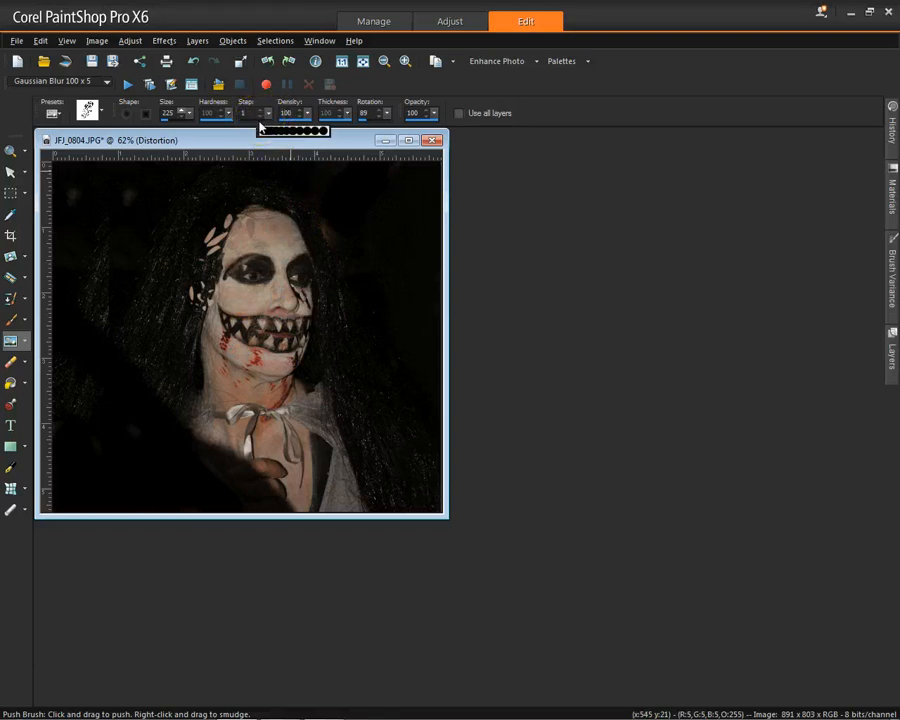
pyautogui.moveTo(237, 245)
pyautogui.mouseDown()
pyautogui.moveTo(231, 287)
pyautogui.moveTo(187, 283)
pyautogui.moveTo(209, 356)
pyautogui.moveTo(162, 350)
pyautogui.moveTo(211, 374)
pyautogui.moveTo(217, 267)
pyautogui.moveTo(208, 290)
pyautogui.moveTo(161, 287)
pyautogui.moveTo(201, 271)
pyautogui.moveTo(240, 295)
pyautogui.moveTo(213, 297)
pyautogui.mouseUp()
pyautogui.moveTo(220, 341)
pyautogui.mouseDown()
pyautogui.moveTo(213, 362)
pyautogui.moveTo(185, 358)
pyautogui.moveTo(221, 283)
pyautogui.moveTo(219, 262)
pyautogui.moveTo(191, 257)
pyautogui.moveTo(213, 243)
pyautogui.mouseUp()
# Try pushing the left side of the face outward at brush step 1, with the Push brush's opacity reduced to 78
pyautogui.click(268, 86)
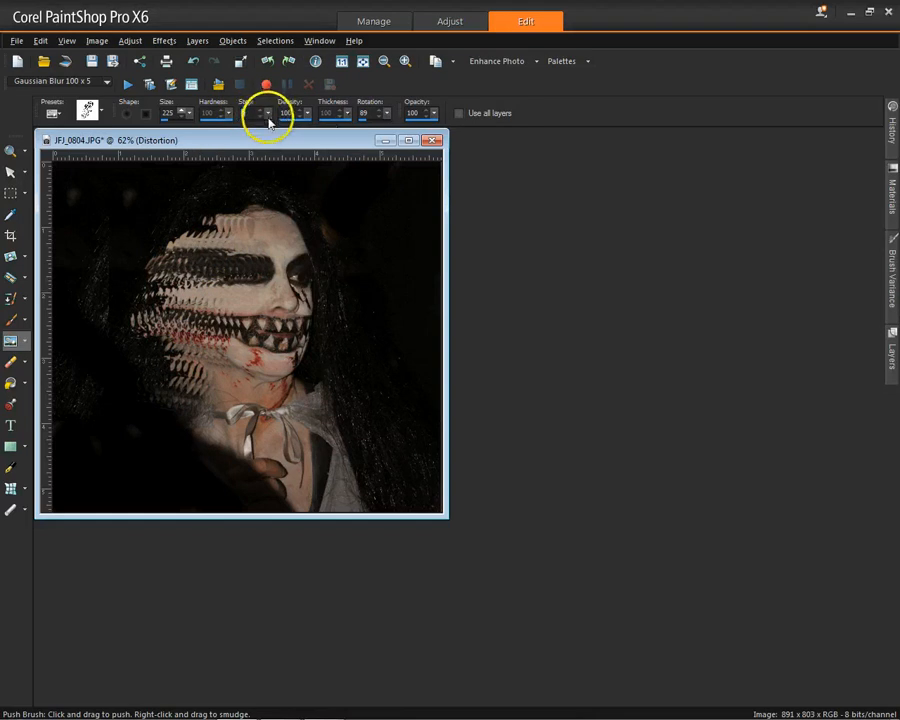
pyautogui.click(267, 116)
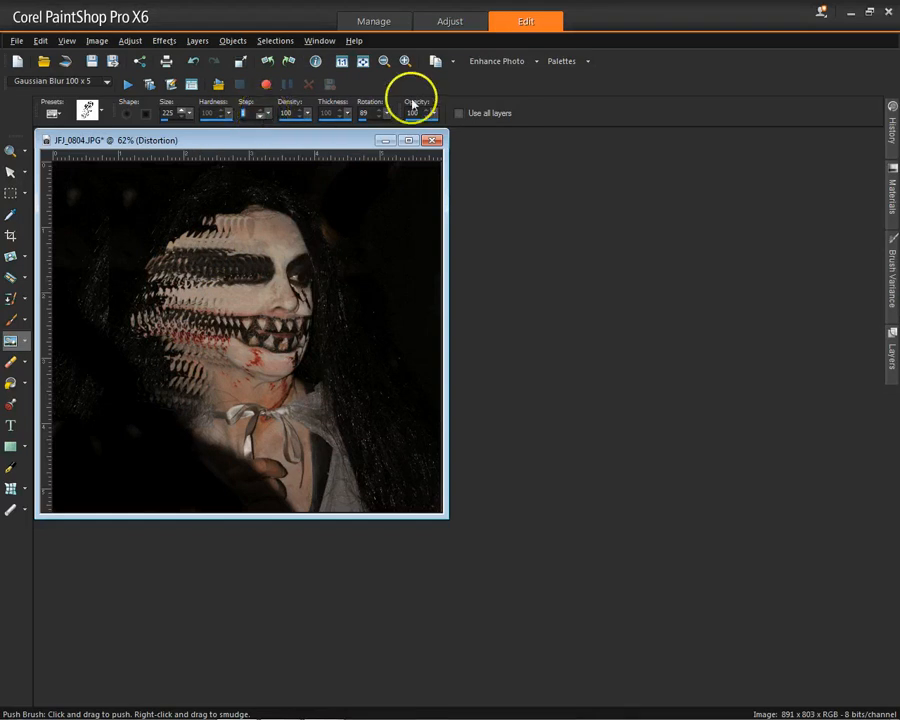
pyautogui.moveTo(432, 116); pyautogui.dragTo(426, 118)
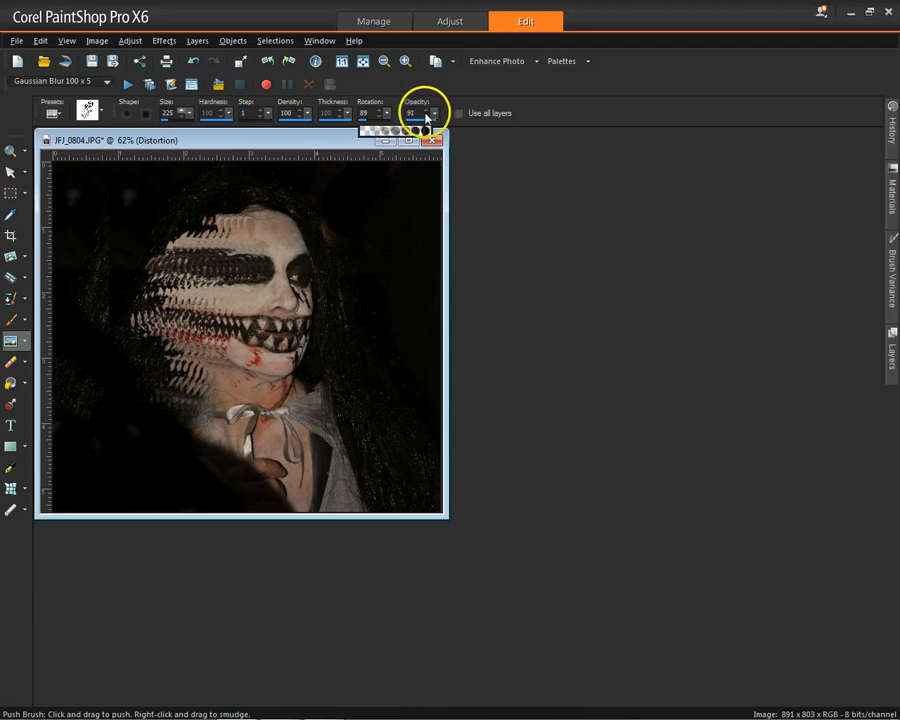
pyautogui.moveTo(236, 287); pyautogui.dragTo(195, 282)
pyautogui.moveTo(210, 362); pyautogui.dragTo(154, 347)
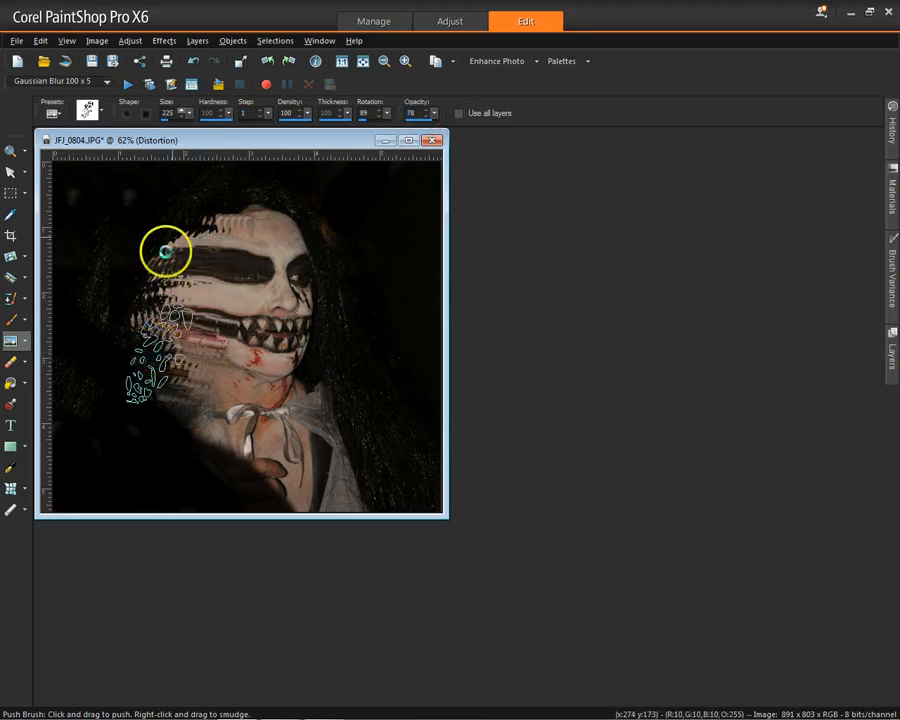
pyautogui.moveTo(240, 268); pyautogui.dragTo(322, 274)
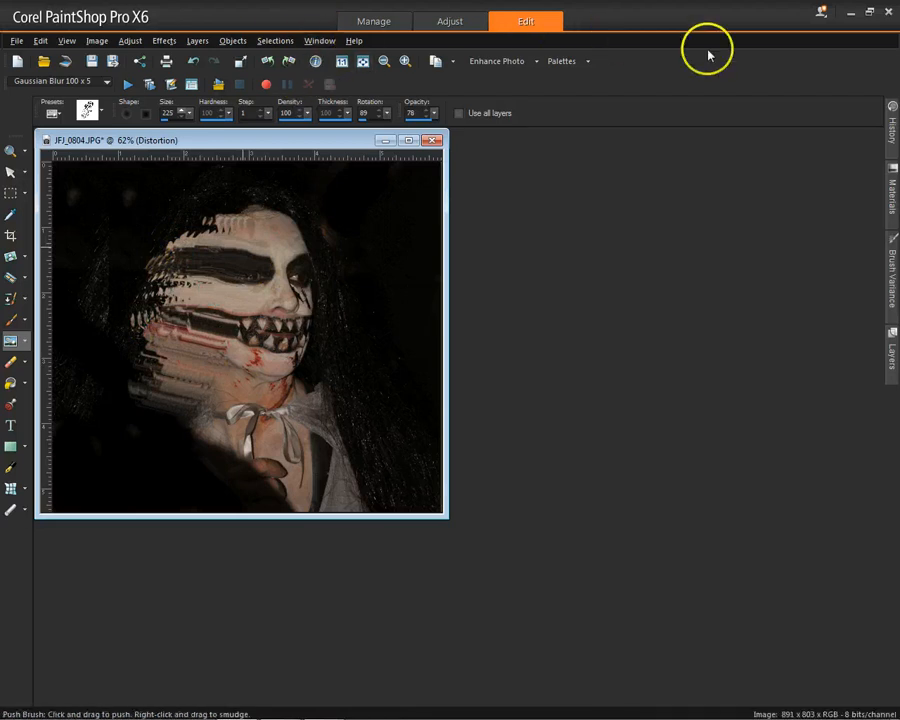
# Undo the six most recent Push Brush strokes from the edit history
pyautogui.click(891, 130)
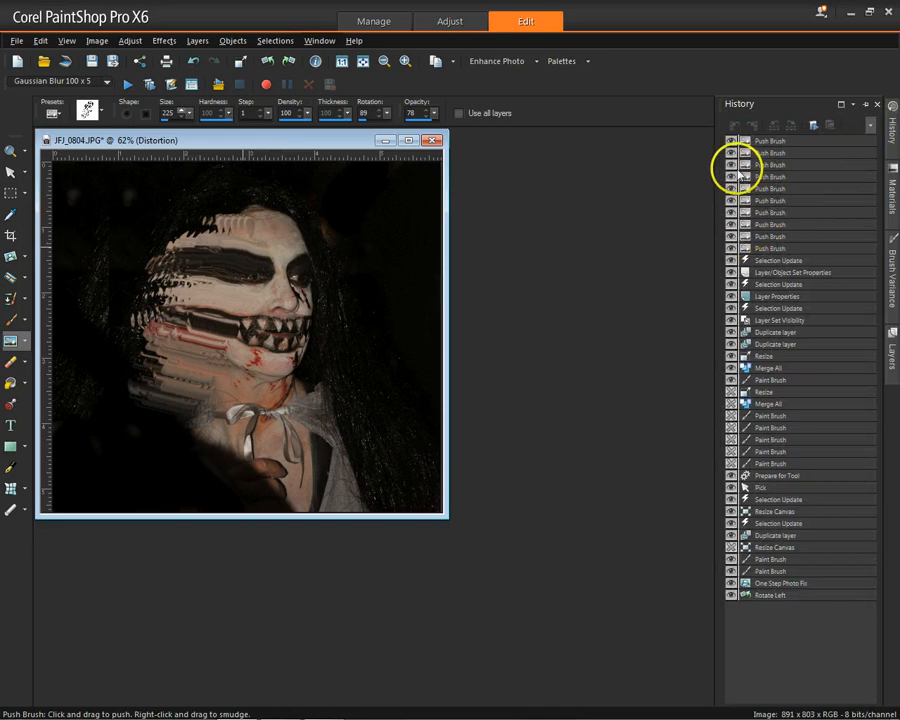
pyautogui.click(730, 164)
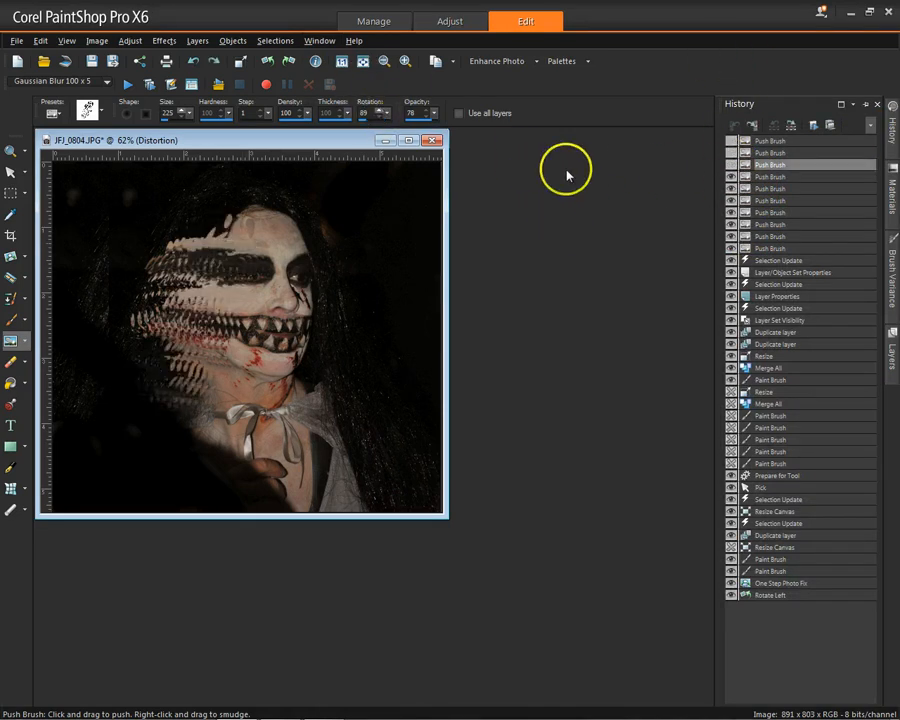
pyautogui.click(736, 188)
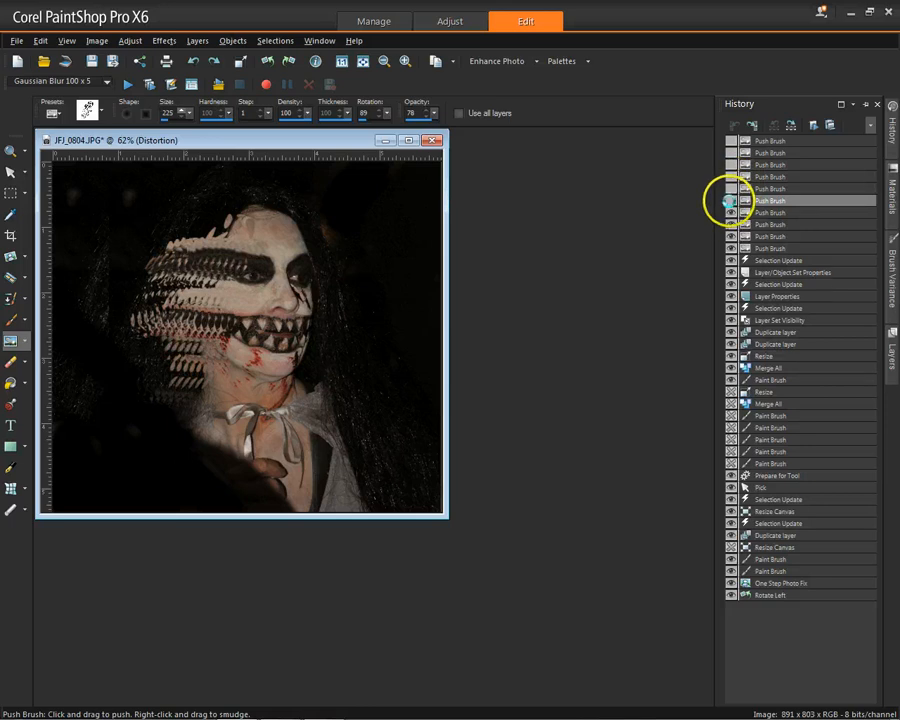
pyautogui.click(728, 200)
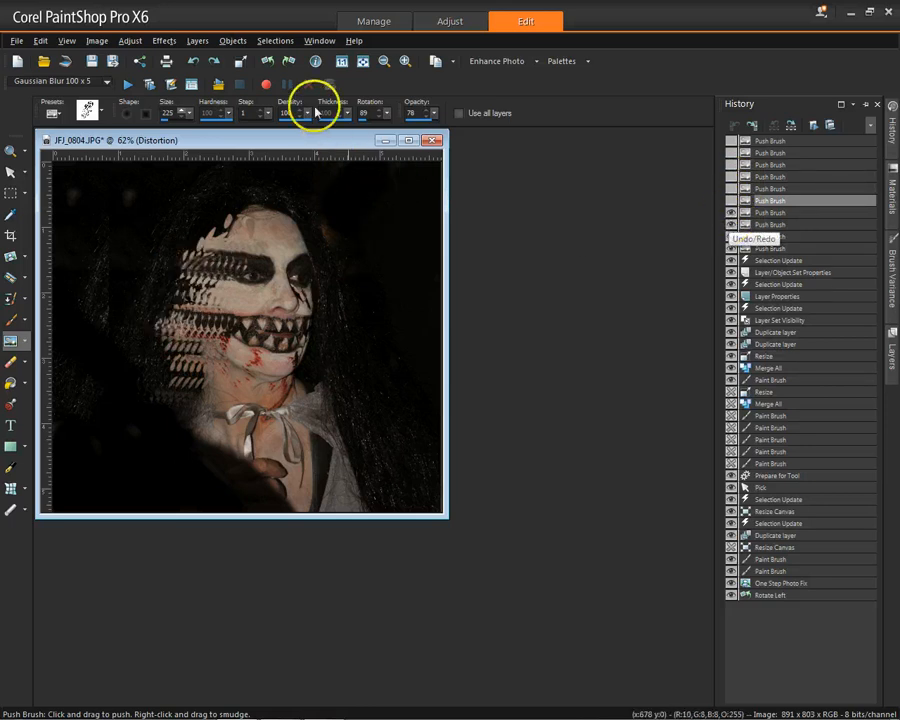
# Push the left side of the face far outward at opacity 53, and extend the ends of the streaks at opacity 28
pyautogui.moveTo(433, 118); pyautogui.dragTo(413, 124)
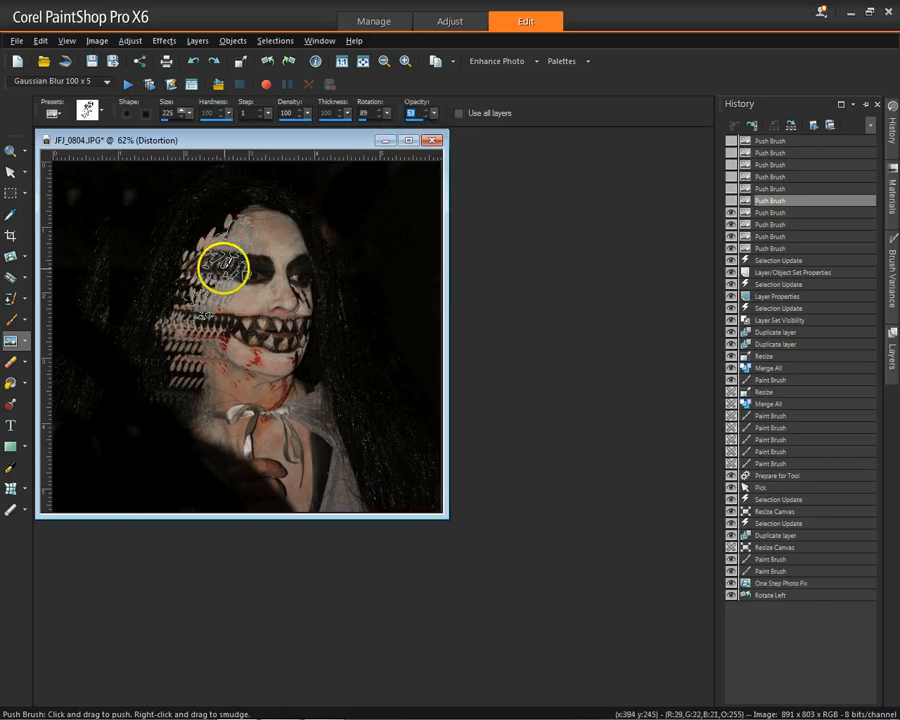
pyautogui.moveTo(246, 278)
pyautogui.mouseDown()
pyautogui.moveTo(201, 266)
pyautogui.moveTo(113, 266)
pyautogui.moveTo(253, 321)
pyautogui.moveTo(149, 326)
pyautogui.moveTo(240, 263)
pyautogui.moveTo(190, 219)
pyautogui.moveTo(187, 297)
pyautogui.moveTo(97, 290)
pyautogui.moveTo(98, 307)
pyautogui.moveTo(260, 305)
pyautogui.moveTo(265, 281)
pyautogui.moveTo(229, 266)
pyautogui.moveTo(166, 272)
pyautogui.moveTo(180, 338)
pyautogui.moveTo(211, 375)
pyautogui.moveTo(196, 374)
pyautogui.moveTo(132, 348)
pyautogui.moveTo(234, 345)
pyautogui.moveTo(272, 231)
pyautogui.moveTo(208, 267)
pyautogui.moveTo(203, 242)
pyautogui.moveTo(173, 233)
pyautogui.moveTo(107, 243)
pyautogui.mouseUp()
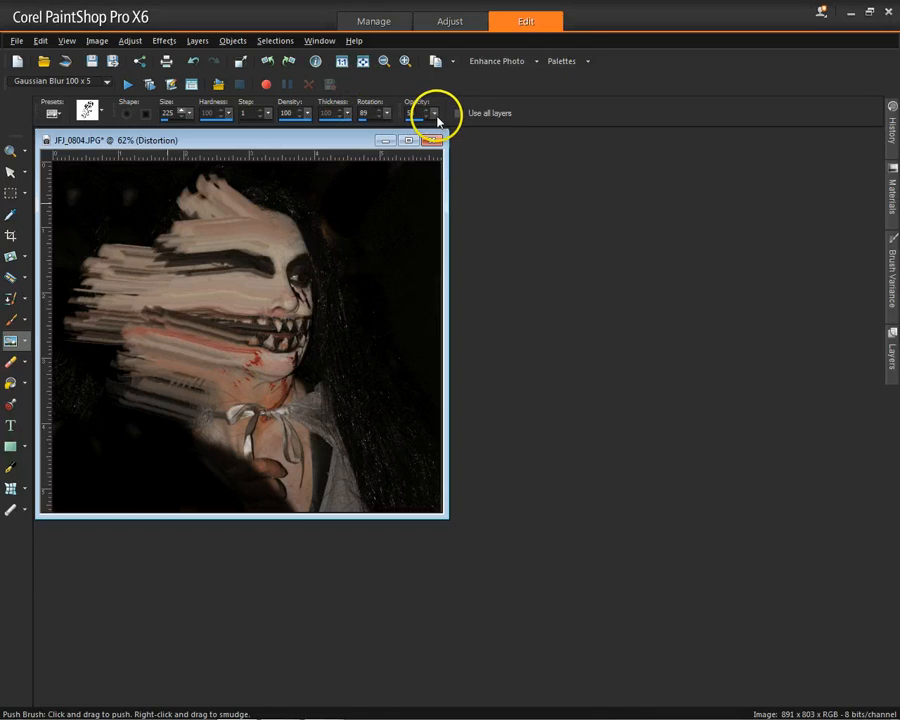
pyautogui.moveTo(435, 116); pyautogui.dragTo(418, 123)
pyautogui.moveTo(98, 289); pyautogui.dragTo(74, 286)
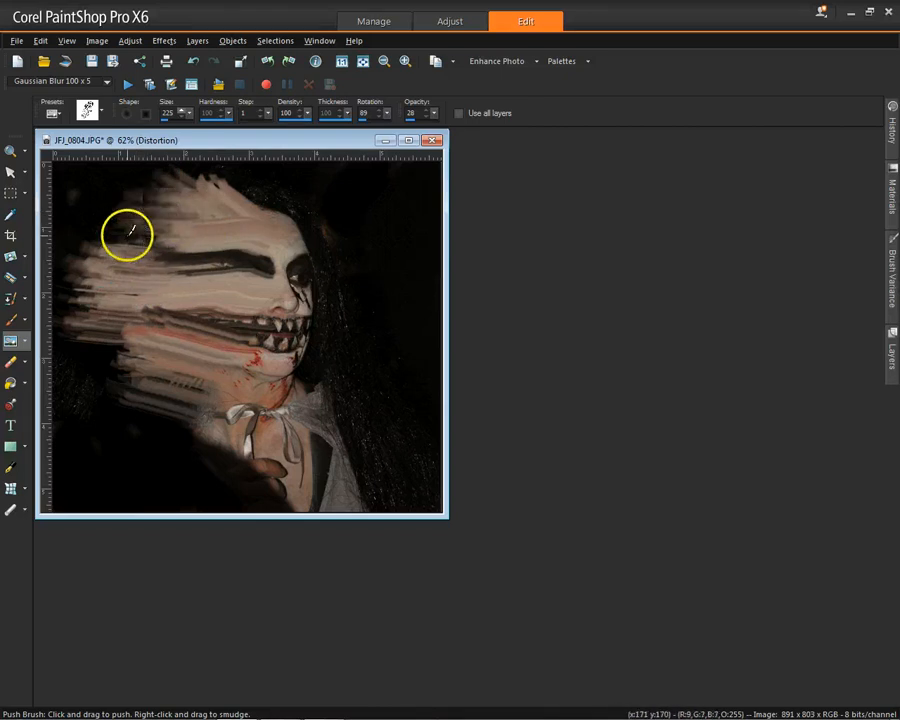
pyautogui.moveTo(159, 402)
pyautogui.mouseDown()
pyautogui.moveTo(118, 390)
pyautogui.moveTo(66, 399)
pyautogui.mouseUp()
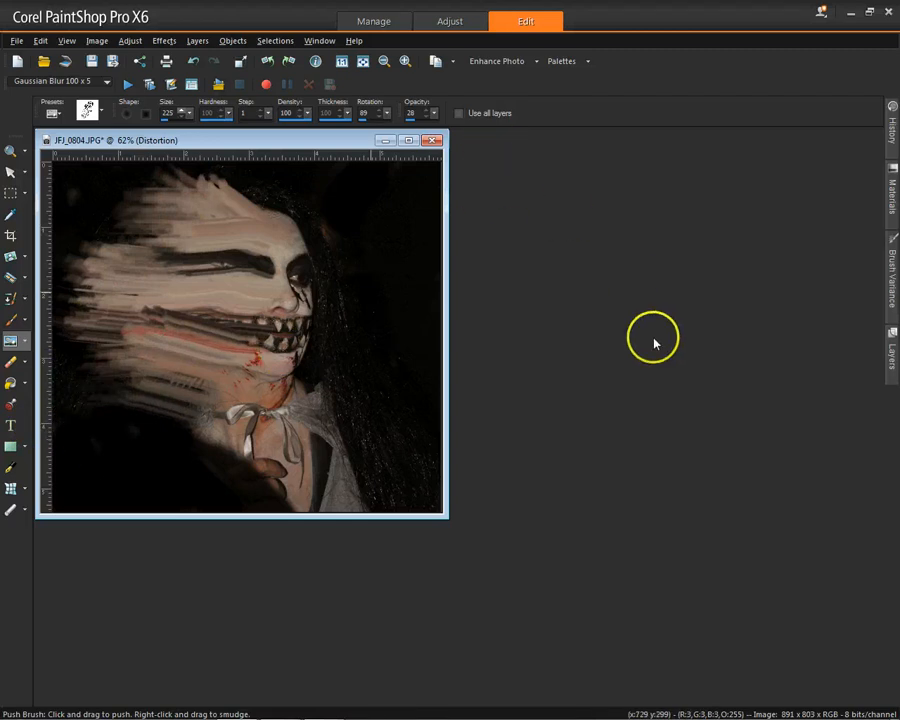
# Check the layer stack and read the "Mask the effect on two layers" slide in the PowerPoint presentation
pyautogui.click(888, 374)
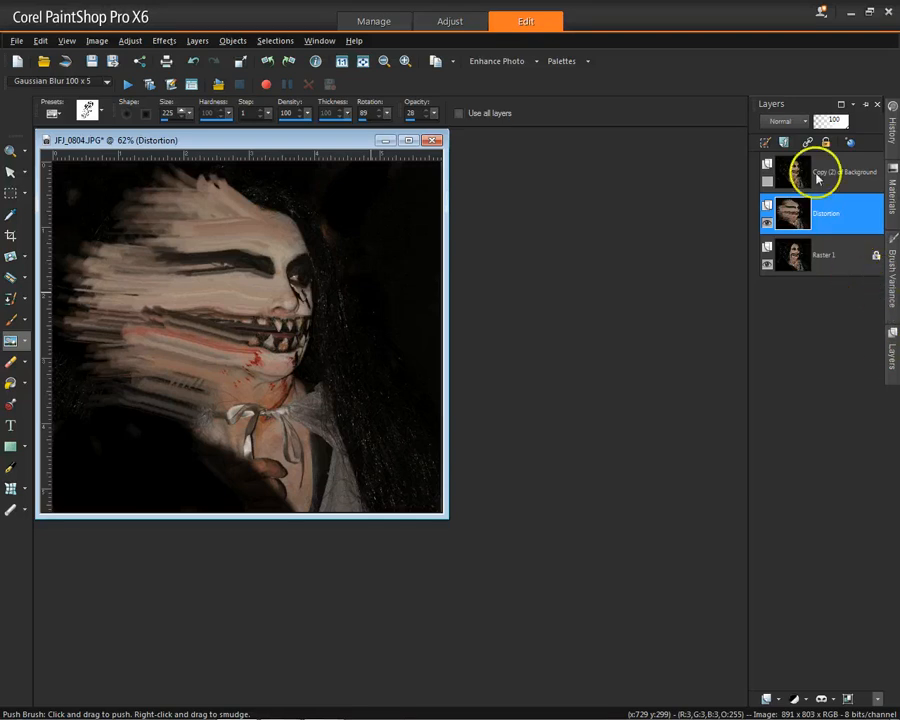
pyautogui.moveTo(818, 205)
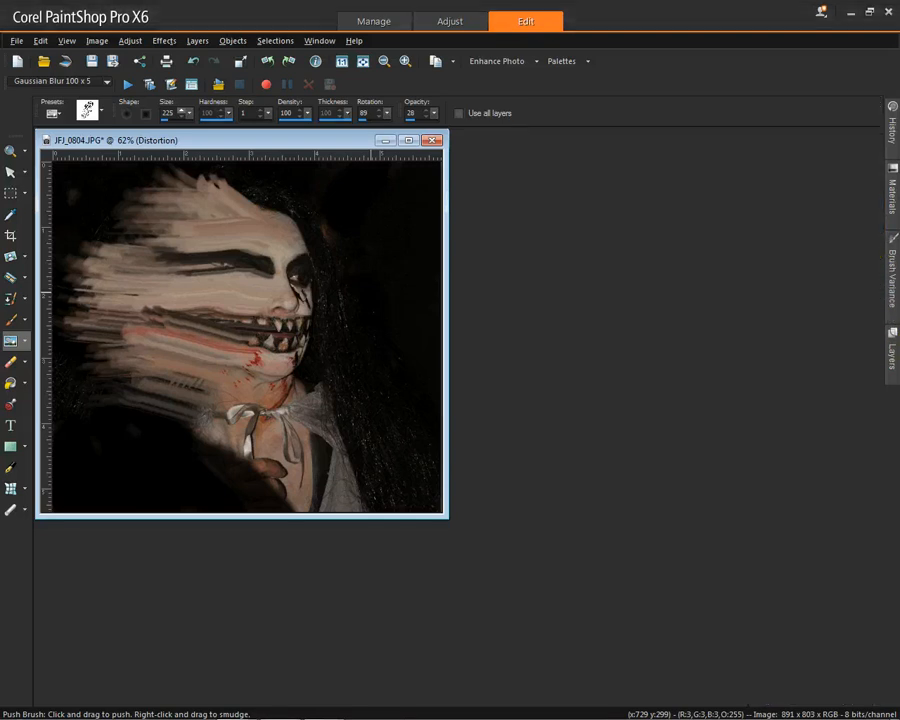
pyautogui.moveTo(899, 92)
pyautogui.mouseDown()
pyautogui.moveTo(699, 97)
pyautogui.moveTo(448, 70)
pyautogui.mouseUp()
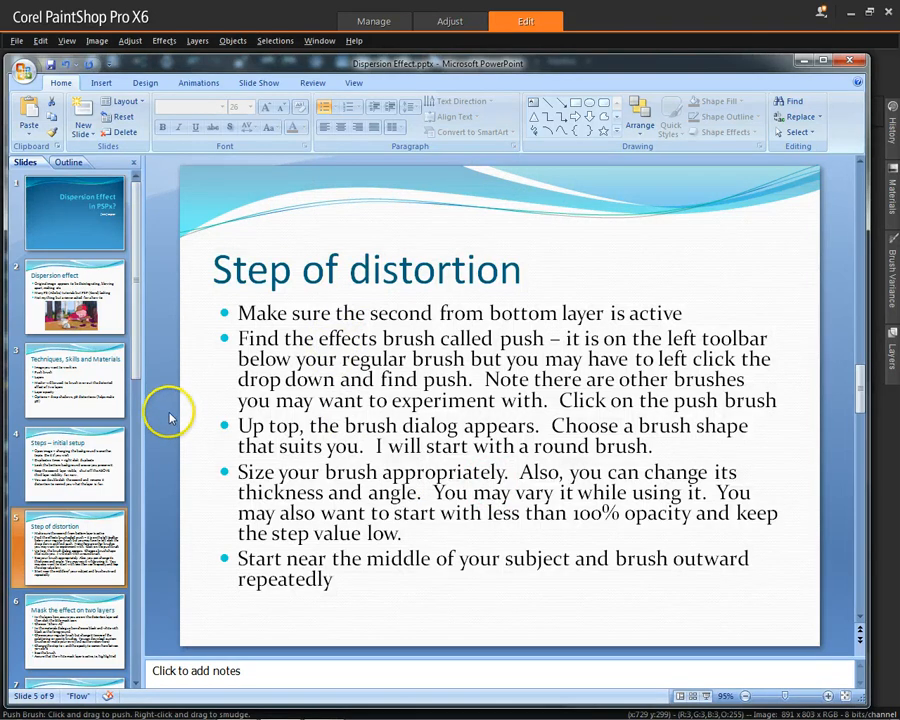
pyautogui.click(100, 606)
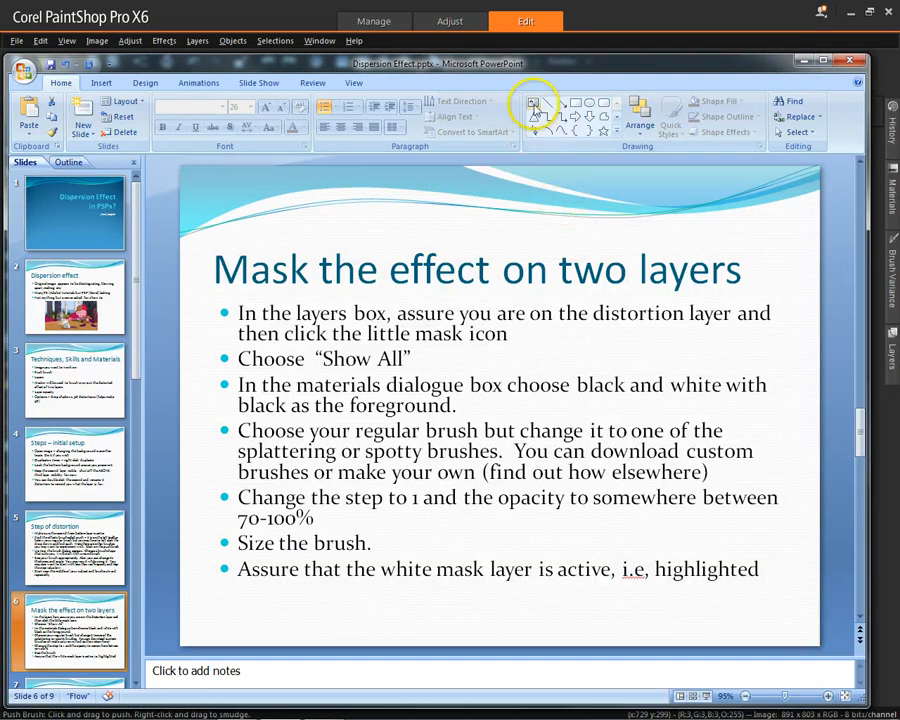
pyautogui.moveTo(548, 65); pyautogui.dragTo(899, 59)
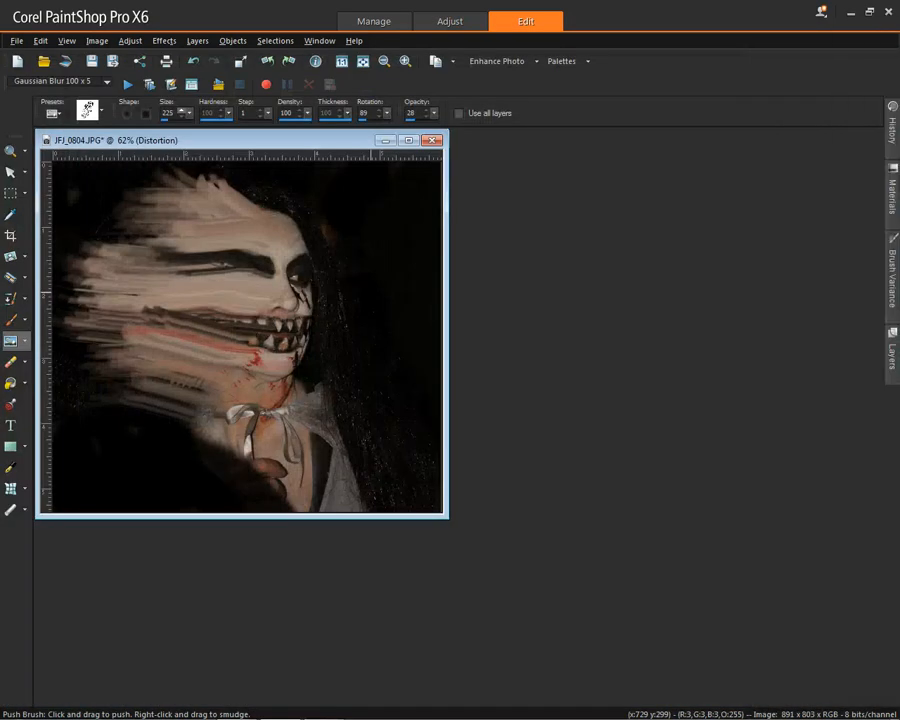
# Add a Show All mask to the Distortion layer
pyautogui.click(895, 360)
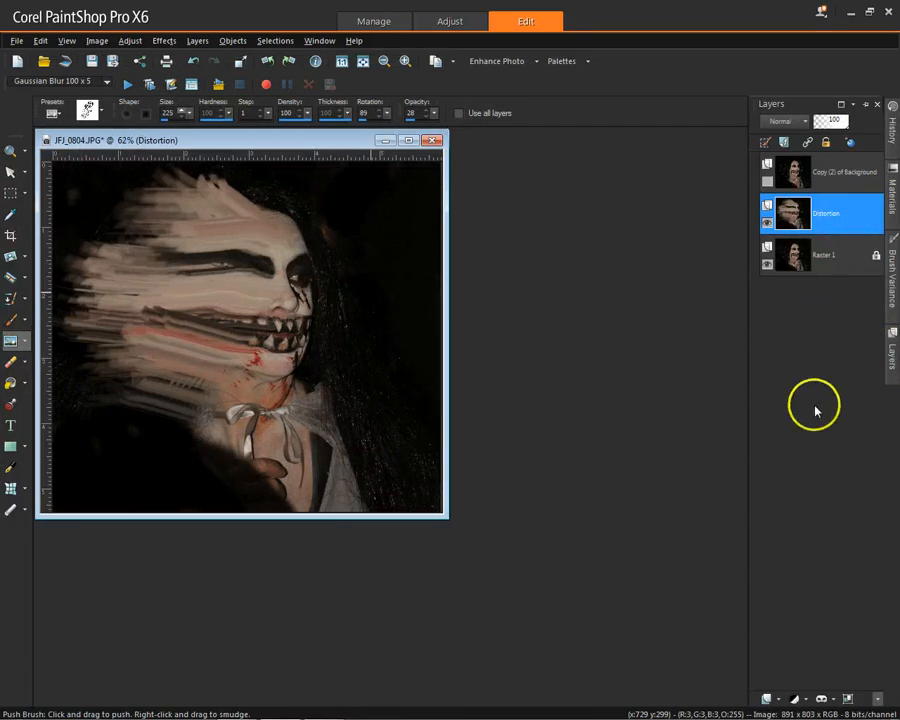
pyautogui.click(833, 701)
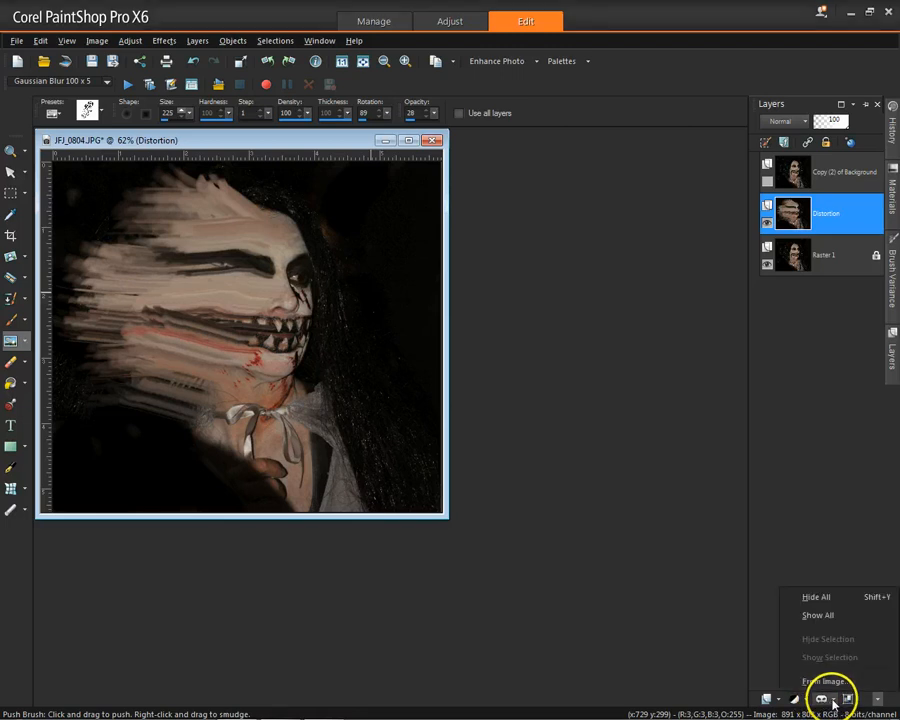
pyautogui.click(838, 617)
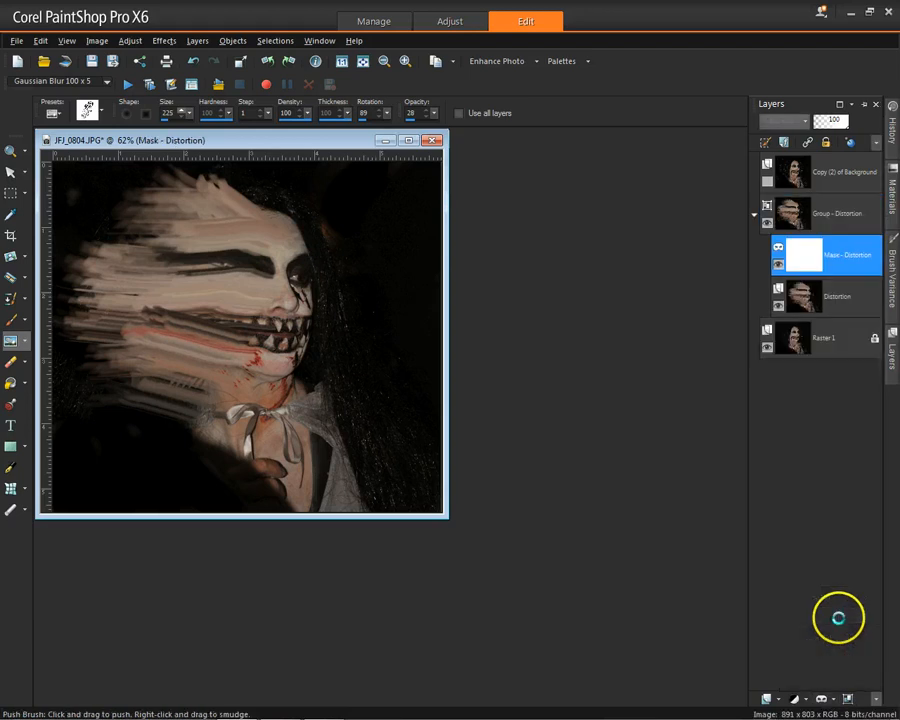
pyautogui.moveTo(810, 268)
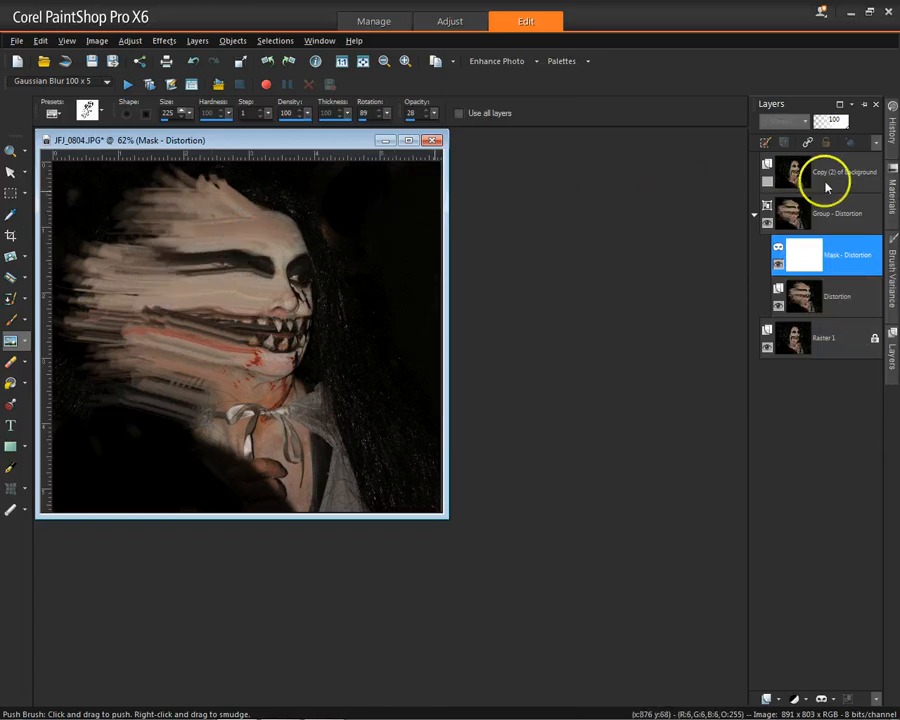
# Activate the Paint Brush for working on the distortion mask and set its size to 40
pyautogui.moveTo(889, 197)
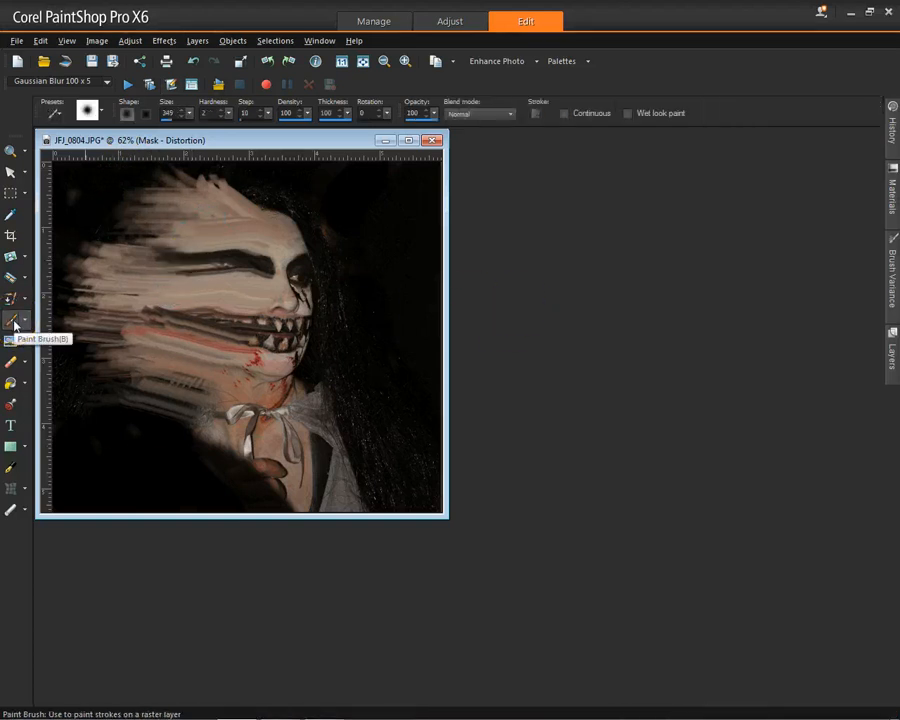
pyautogui.moveTo(233, 715)
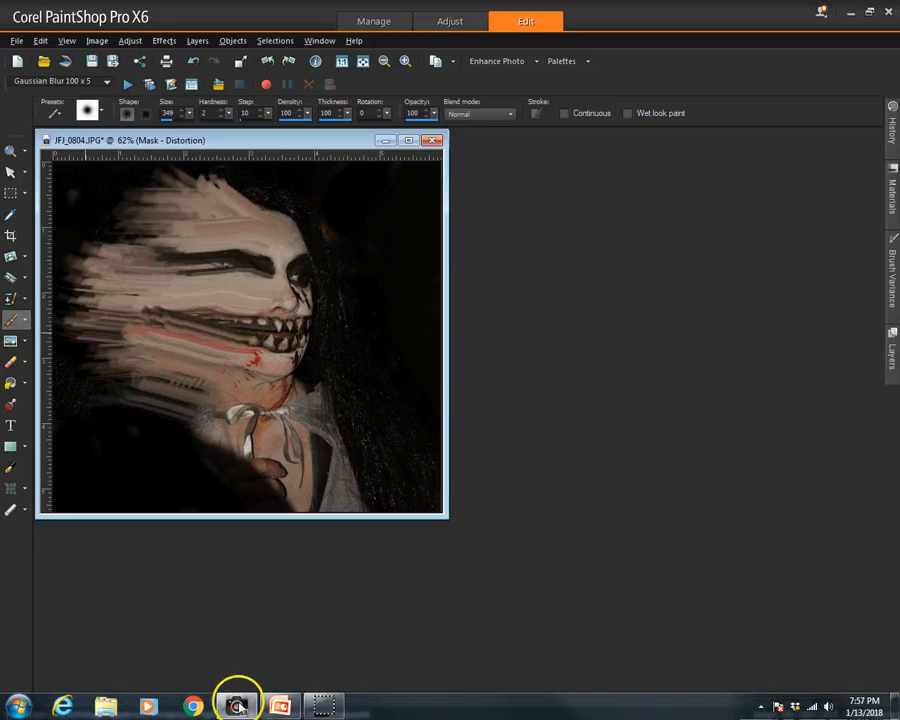
pyautogui.click(9, 322)
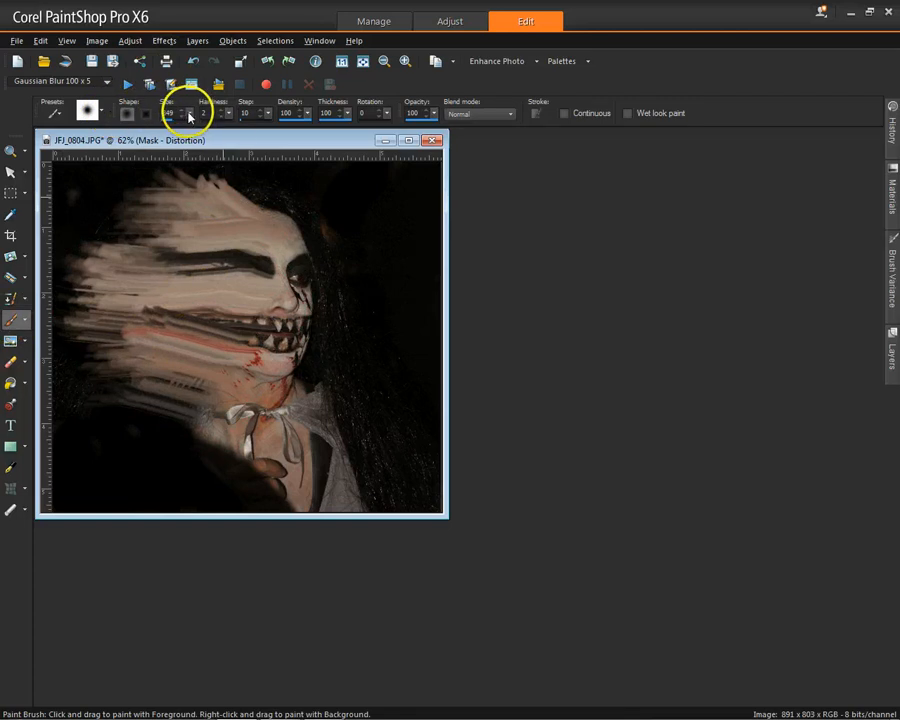
pyautogui.moveTo(190, 117)
pyautogui.mouseDown()
pyautogui.moveTo(170, 112)
pyautogui.moveTo(160, 125)
pyautogui.moveTo(211, 311)
pyautogui.moveTo(201, 263)
pyautogui.moveTo(686, 199)
pyautogui.moveTo(227, 94)
pyautogui.moveTo(328, 40)
pyautogui.moveTo(464, 42)
pyautogui.moveTo(463, 54)
pyautogui.mouseUp()
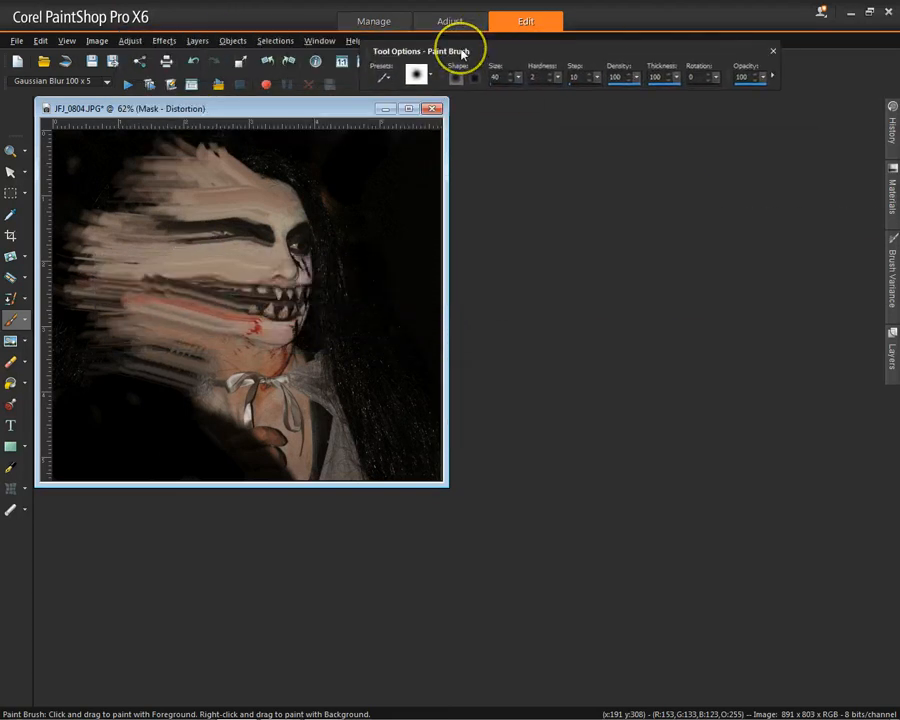
pyautogui.doubleClick(463, 54)
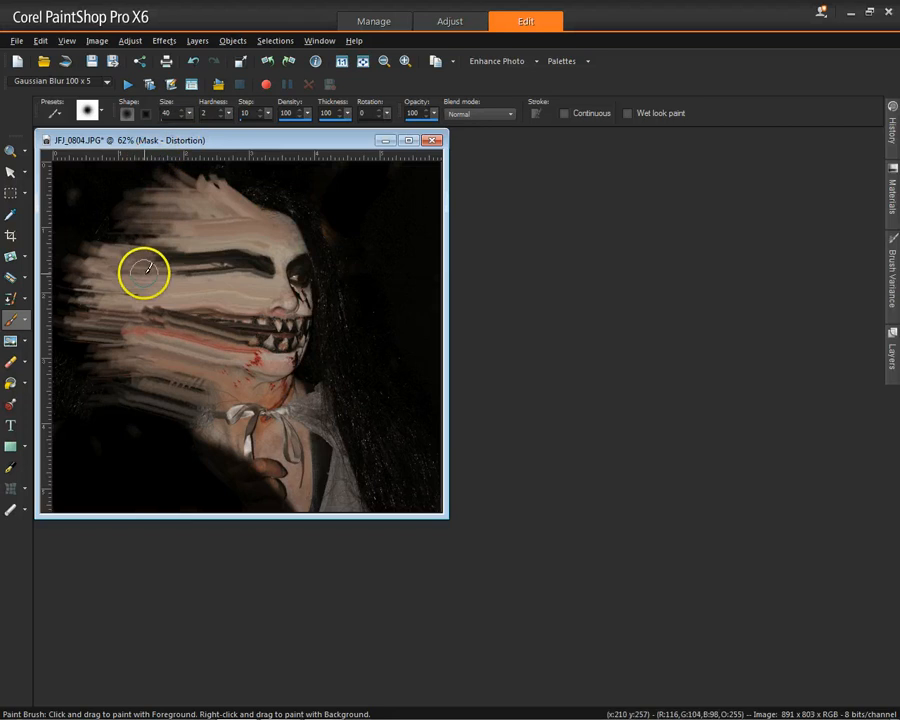
# Try a few dabs of the soft round brush over the streaks on the distortion mask
pyautogui.click(142, 273)
pyautogui.click(120, 287)
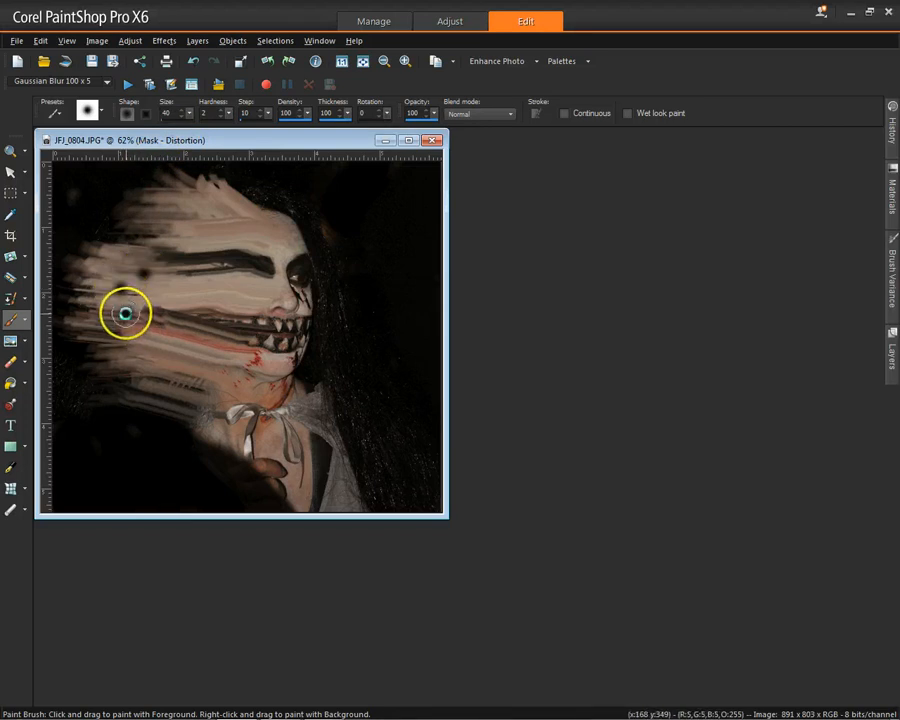
pyautogui.click(125, 314)
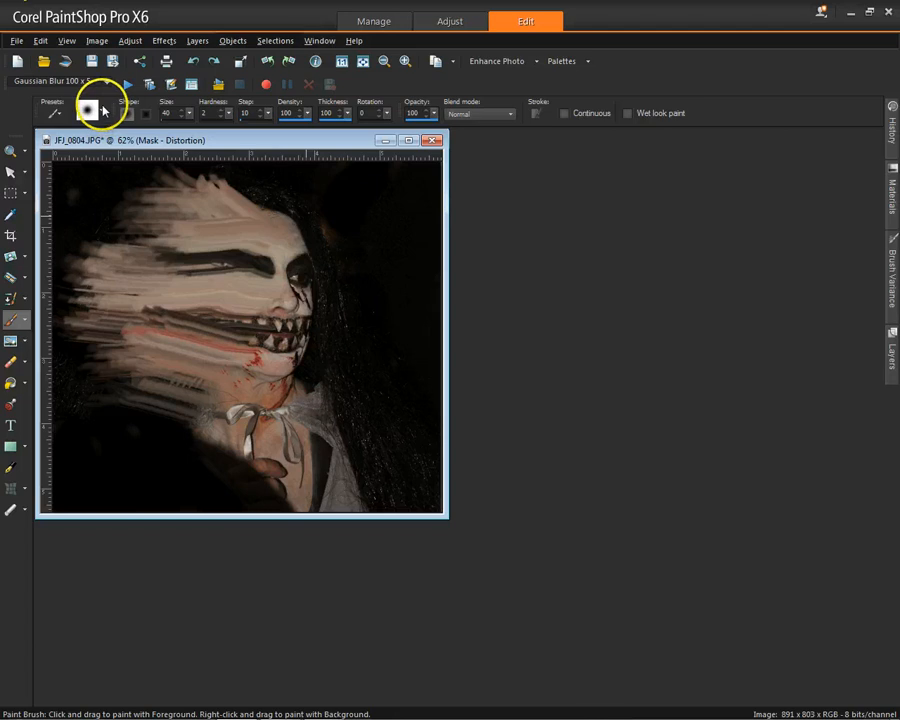
# Apply the spots1 brush tip to the Paint Brush
pyautogui.click(98, 110)
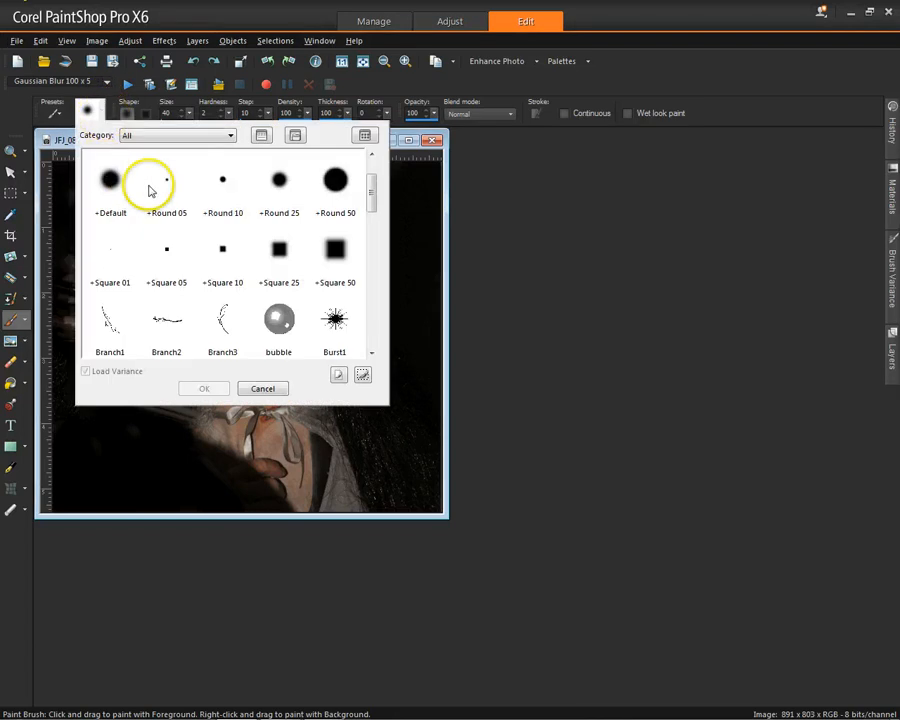
pyautogui.scroll(-3, 150, 200)
pyautogui.scroll(-6, 150, 200)
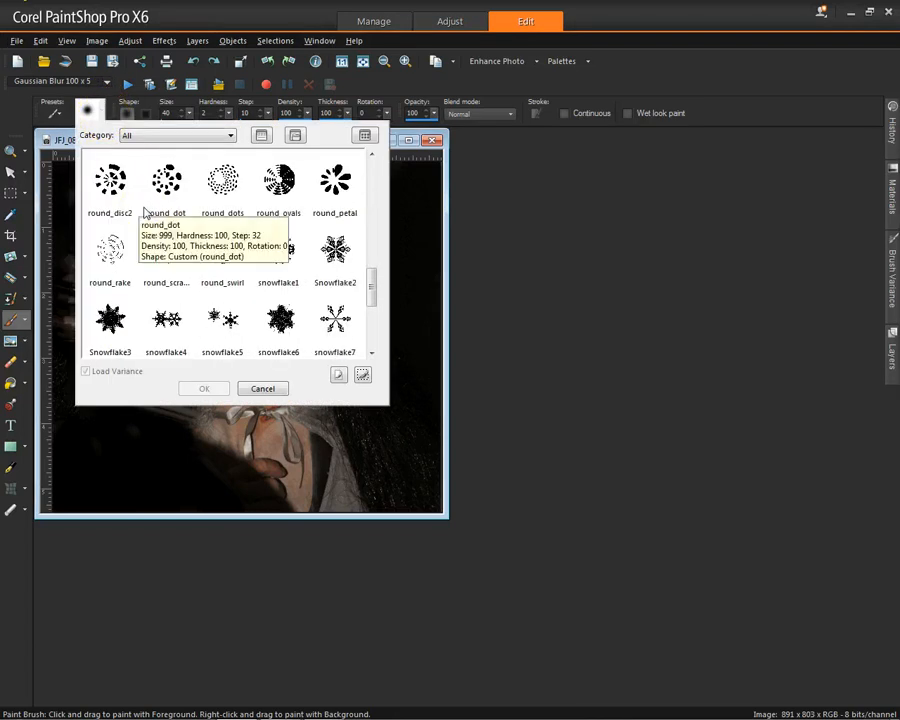
pyautogui.scroll(-2, 145, 210)
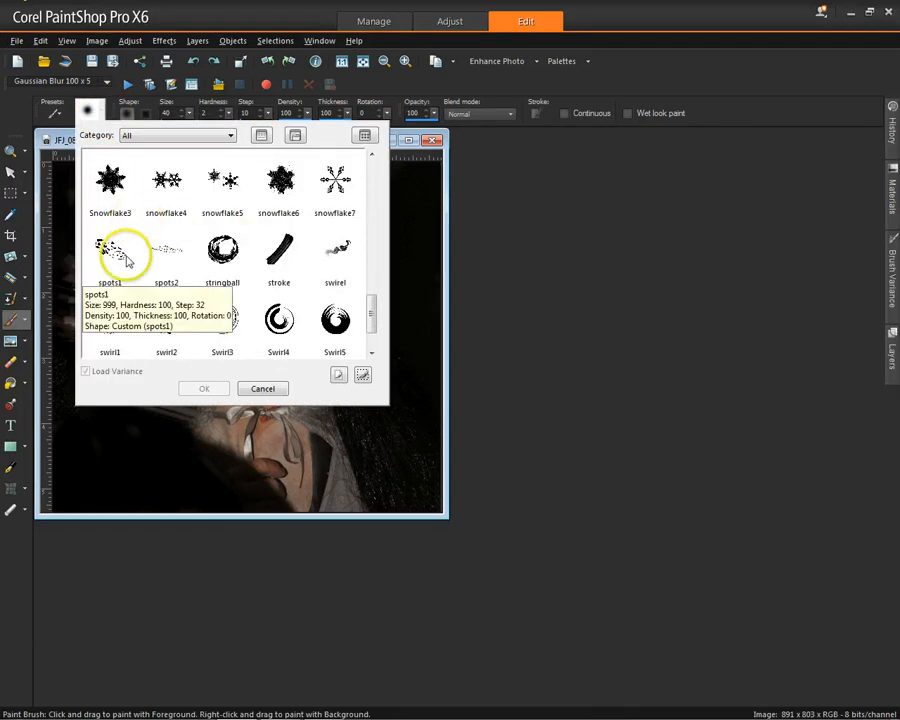
pyautogui.click(112, 251)
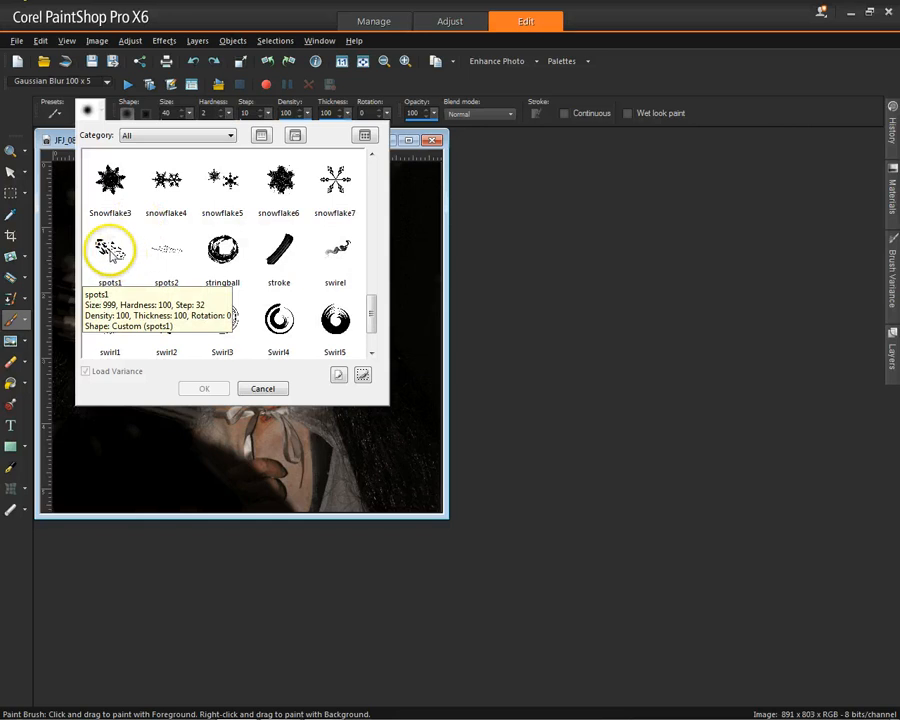
pyautogui.click(110, 248)
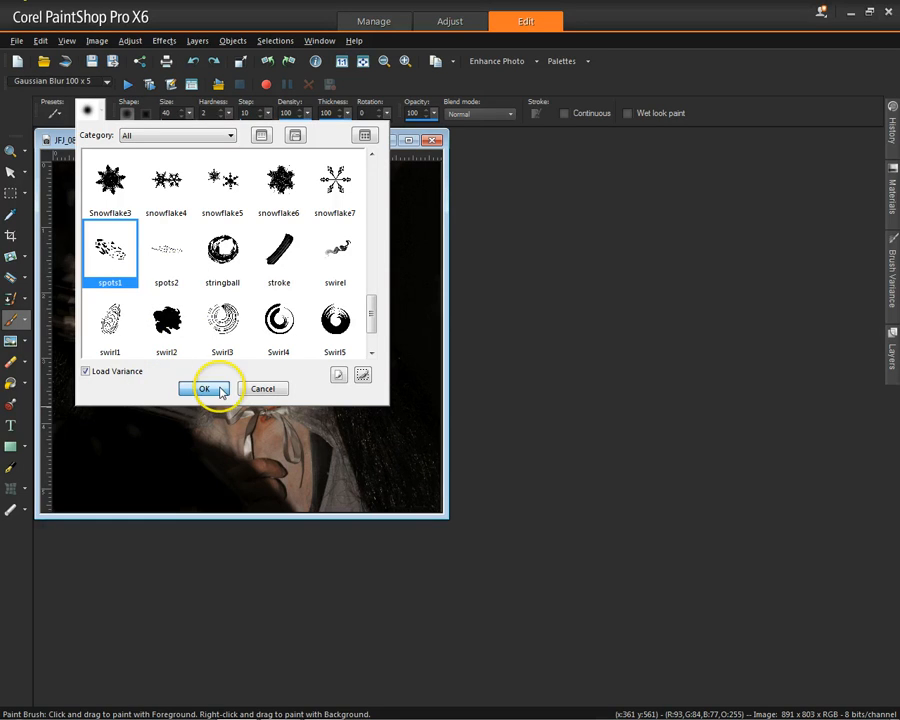
pyautogui.click(205, 389)
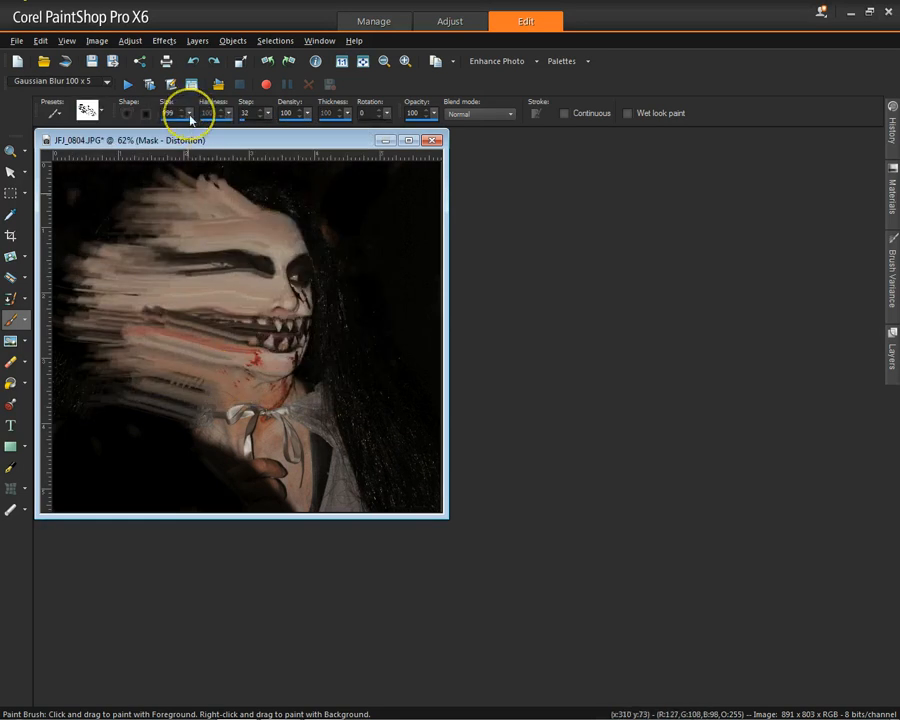
# Set the brush size to 78 and opacity to 88, and dab small spots over the inner face streaks on the distortion mask
pyautogui.moveTo(190, 119); pyautogui.dragTo(131, 128)
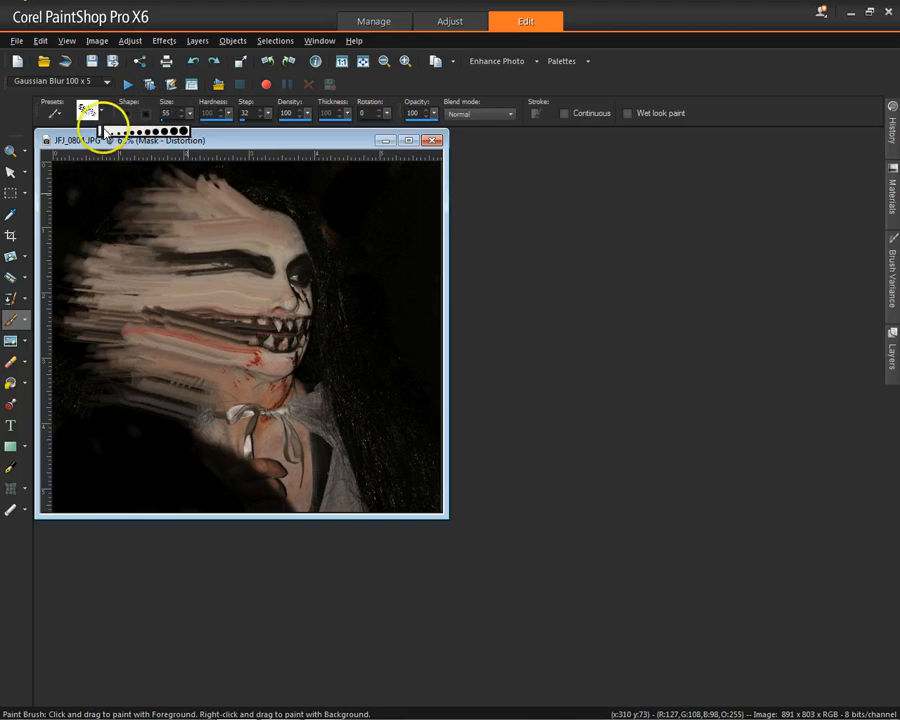
pyautogui.moveTo(106, 131); pyautogui.dragTo(106, 131)
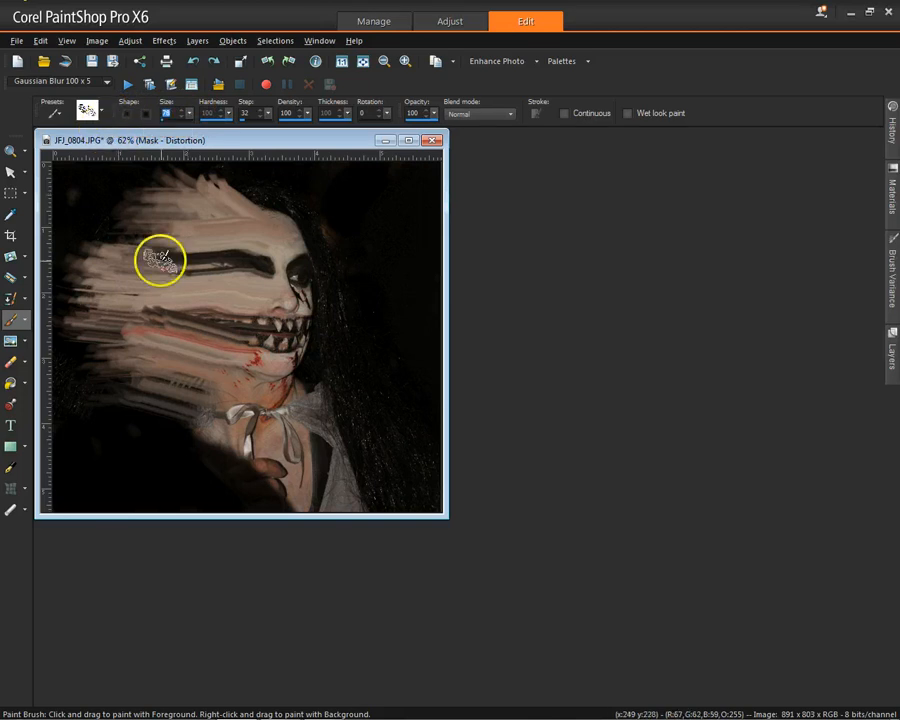
pyautogui.moveTo(178, 207)
pyautogui.mouseDown()
pyautogui.moveTo(251, 219)
pyautogui.moveTo(245, 224)
pyautogui.mouseUp()
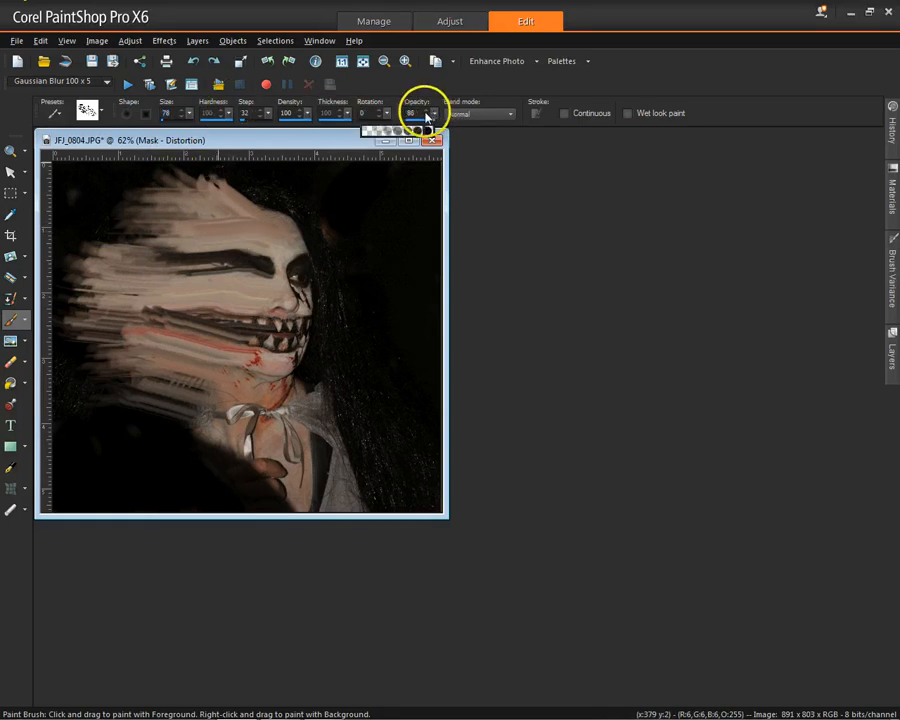
pyautogui.moveTo(425, 117); pyautogui.dragTo(425, 117)
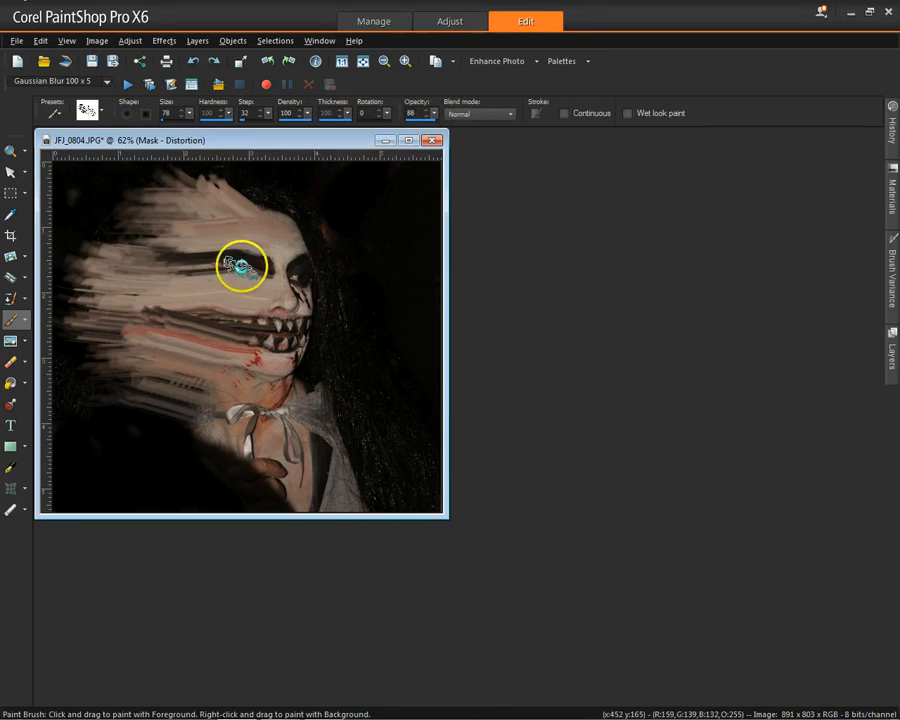
pyautogui.moveTo(242, 266); pyautogui.dragTo(235, 311)
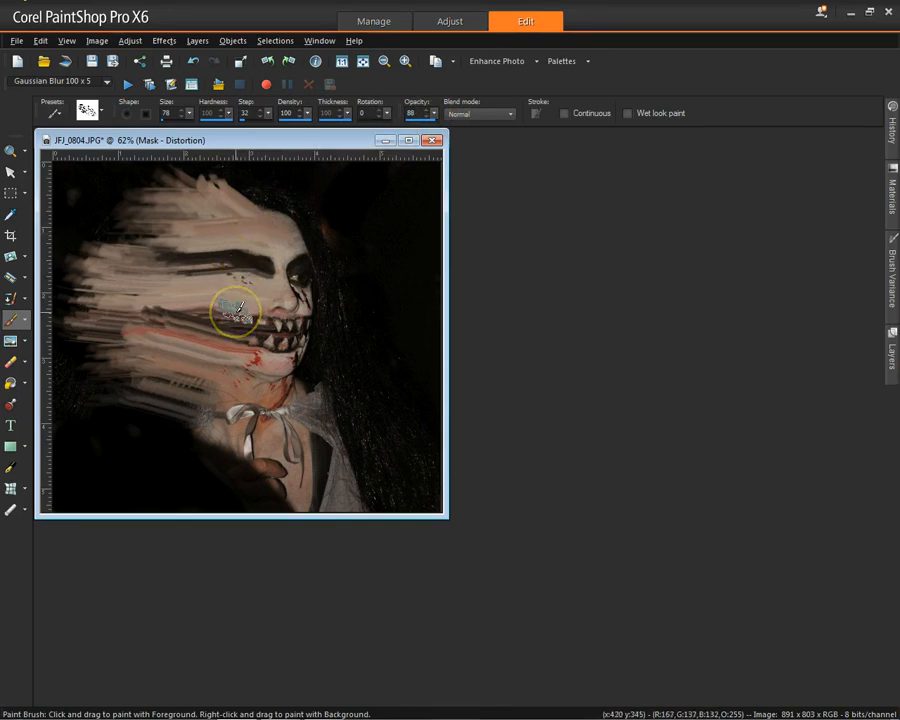
pyautogui.click(236, 312)
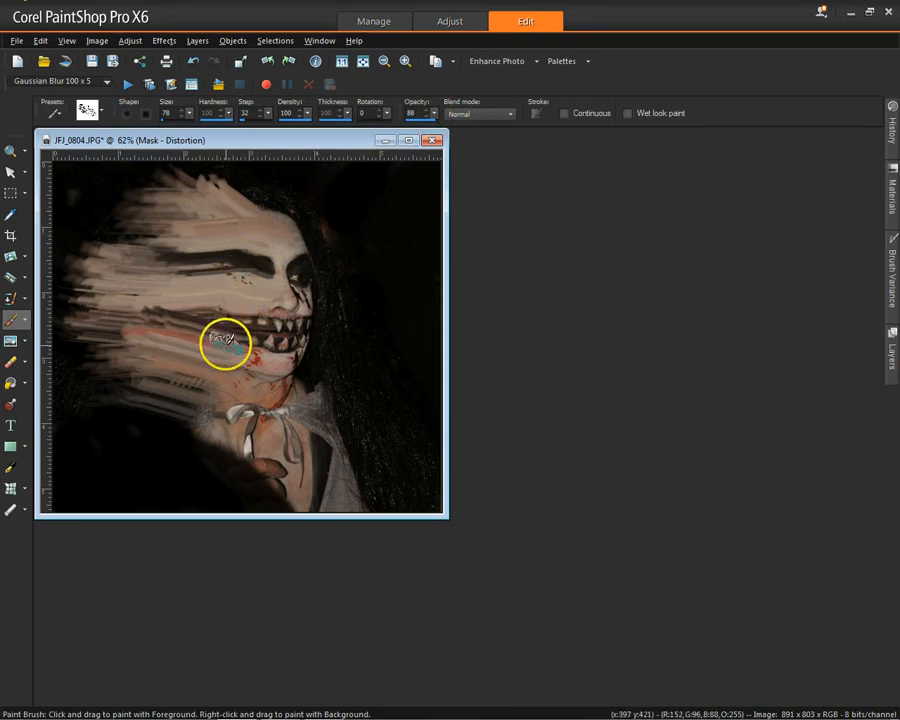
pyautogui.click(225, 344)
pyautogui.moveTo(222, 365)
pyautogui.mouseDown()
pyautogui.moveTo(219, 372)
pyautogui.moveTo(195, 333)
pyautogui.moveTo(220, 233)
pyautogui.mouseUp()
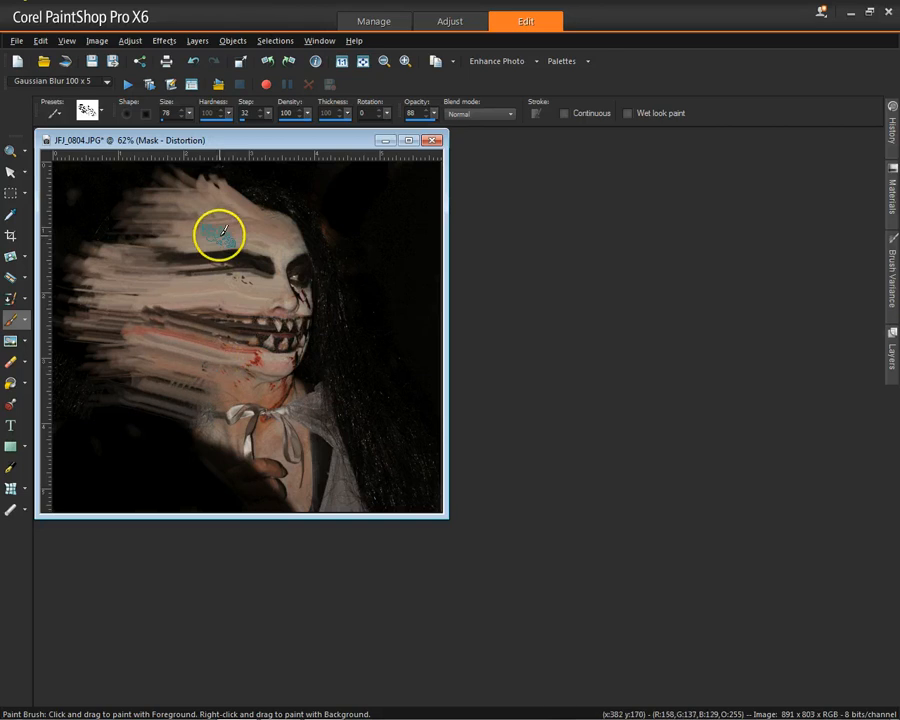
# Set the brush step to 1, enlarge the brush, and stamp a cluster of spots over the forehead streaks
pyautogui.click(267, 116)
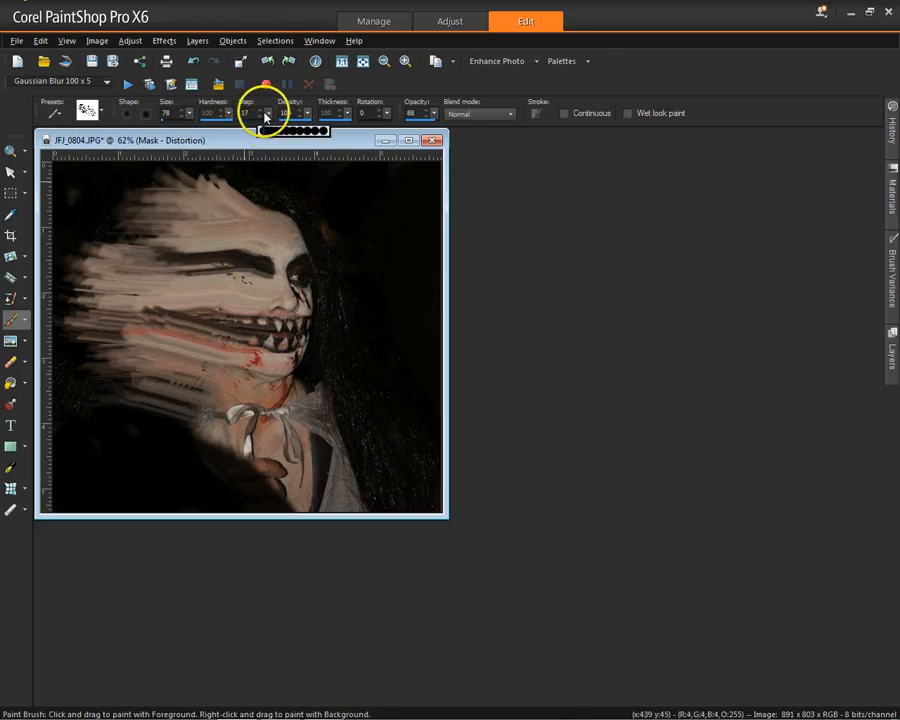
pyautogui.moveTo(265, 115); pyautogui.dragTo(244, 119)
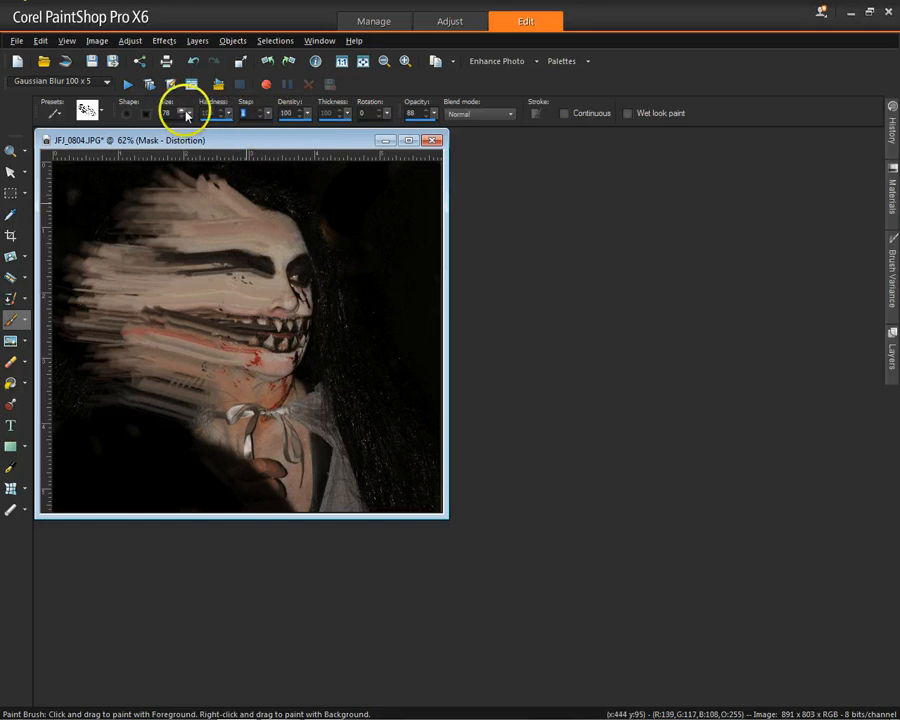
pyautogui.click(190, 116)
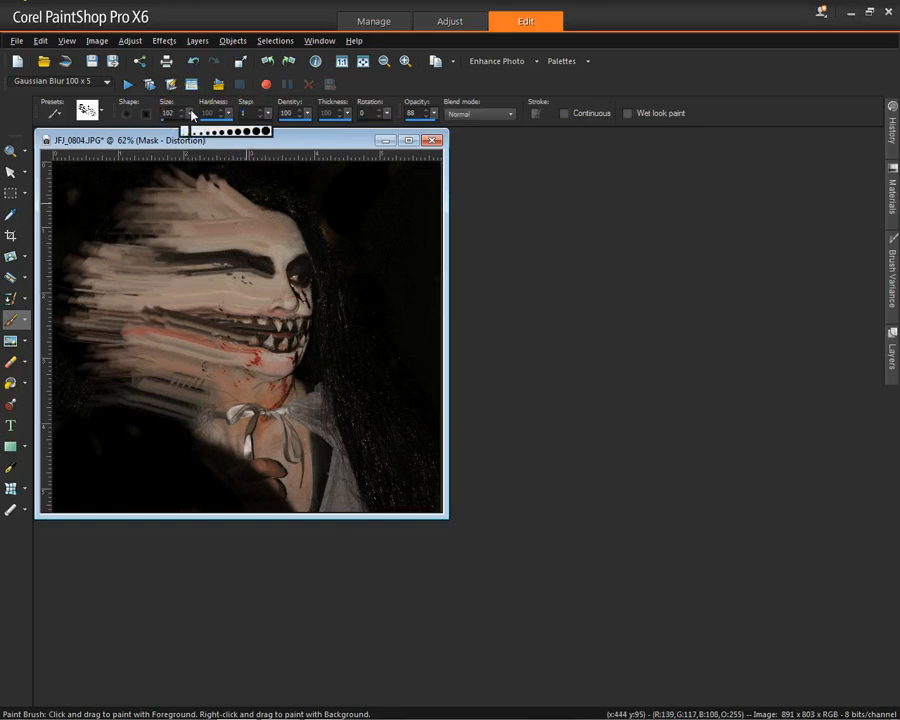
pyautogui.click(227, 220)
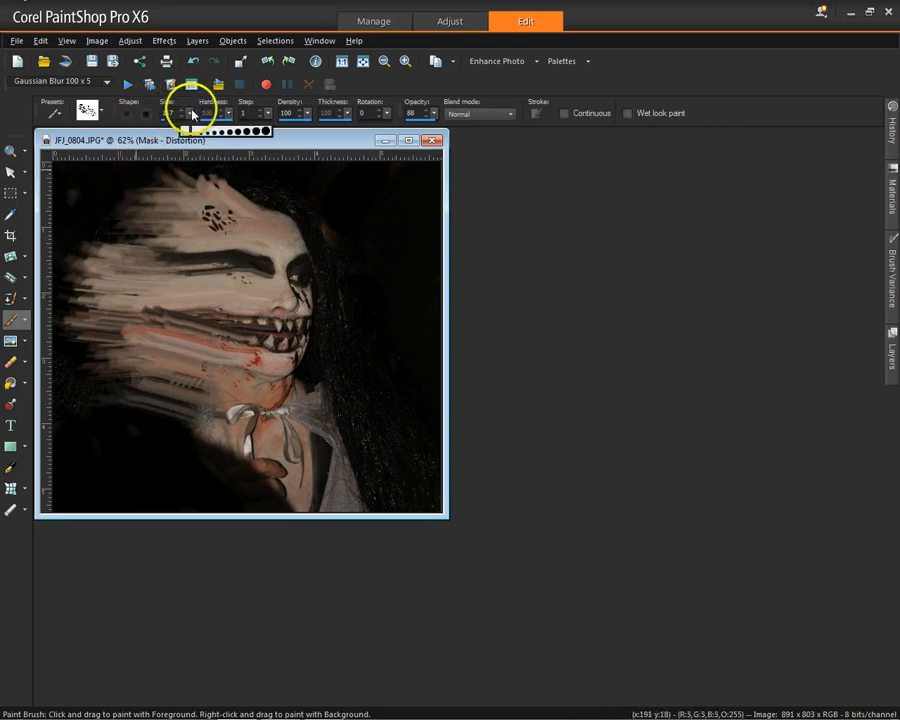
# Set the brush size to 341 and stamp large spots across the streaks beside the eyes
pyautogui.moveTo(193, 115); pyautogui.dragTo(219, 117)
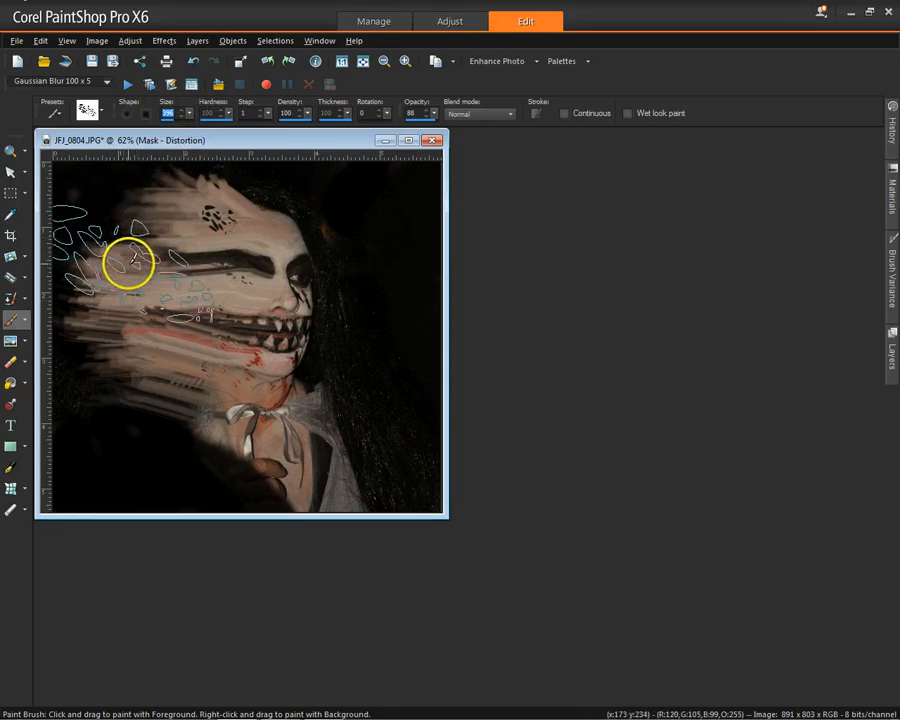
pyautogui.moveTo(173, 280); pyautogui.dragTo(178, 284)
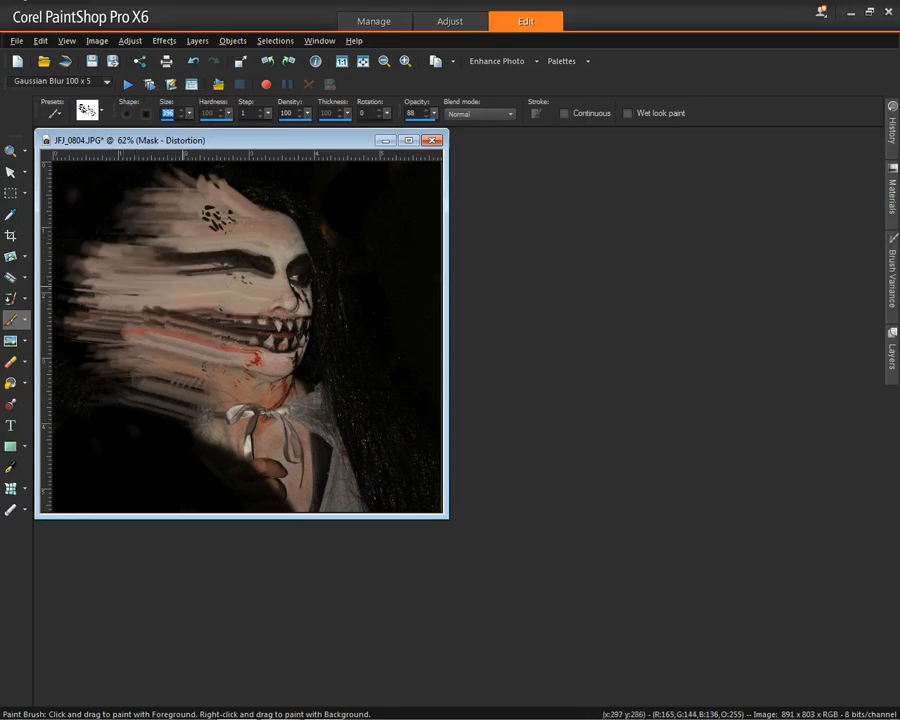
pyautogui.moveTo(100, 195)
pyautogui.mouseDown()
pyautogui.moveTo(137, 207)
pyautogui.moveTo(152, 252)
pyautogui.mouseUp()
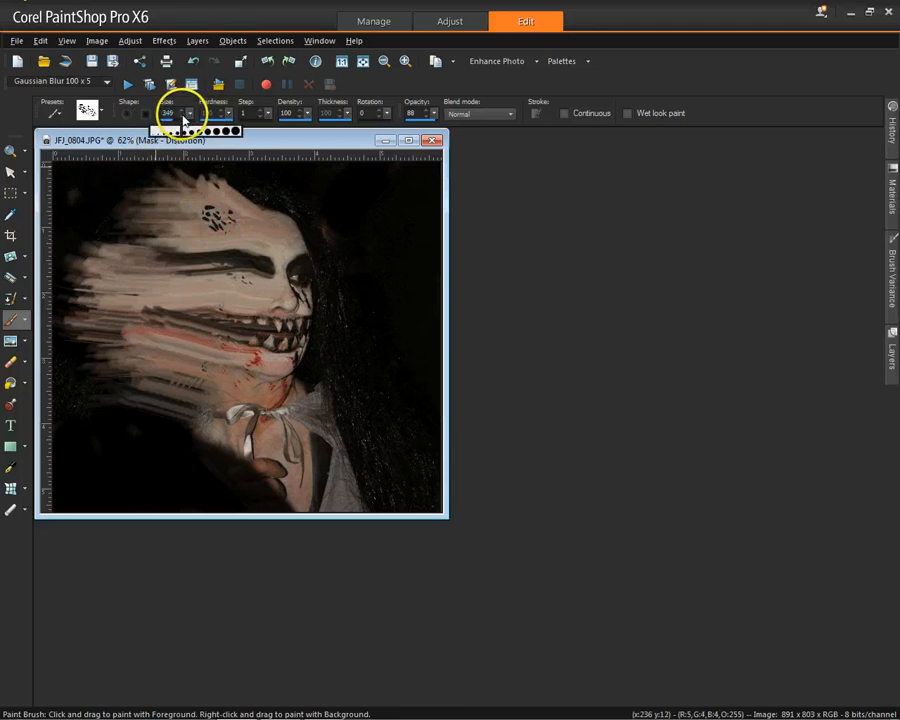
pyautogui.click(172, 280)
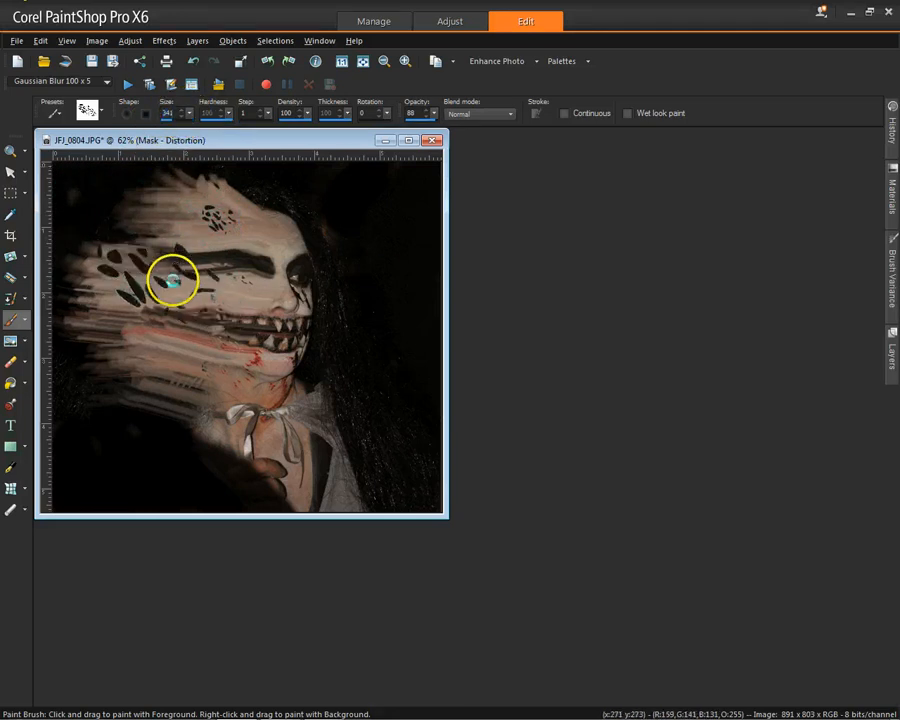
# Check the distortion mask's thumbnail and stamp over the large spots to bring back parts of the streaks
pyautogui.moveTo(345, 262); pyautogui.dragTo(373, 261)
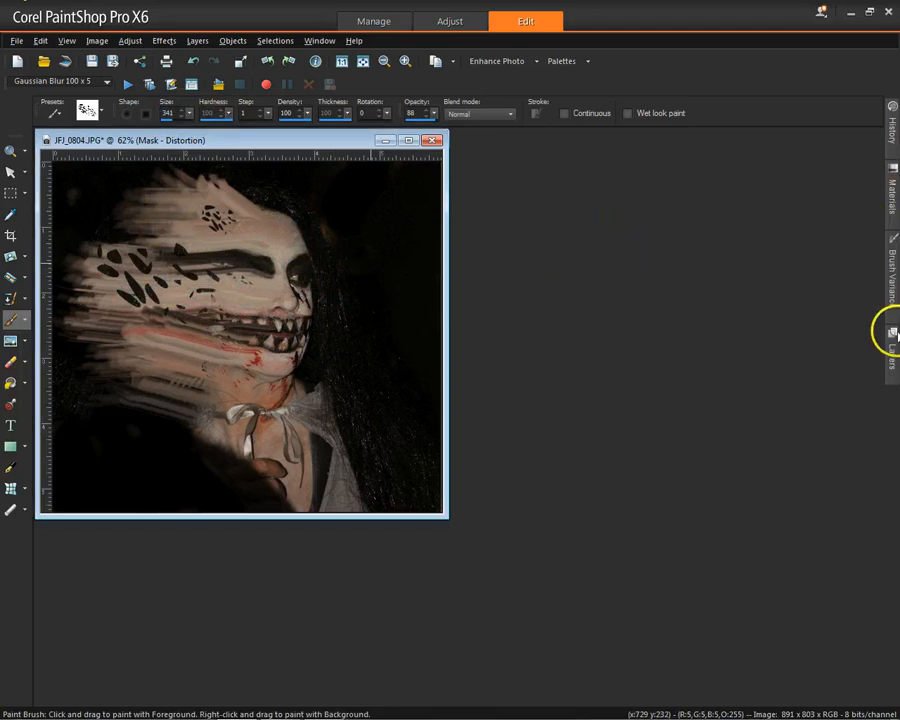
pyautogui.moveTo(893, 343)
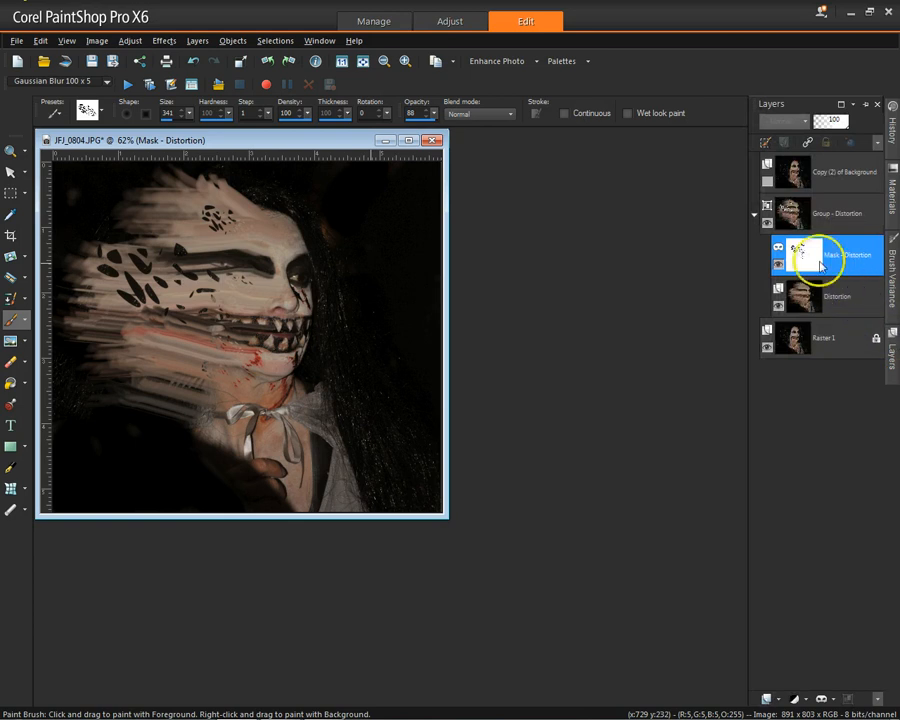
pyautogui.moveTo(820, 265)
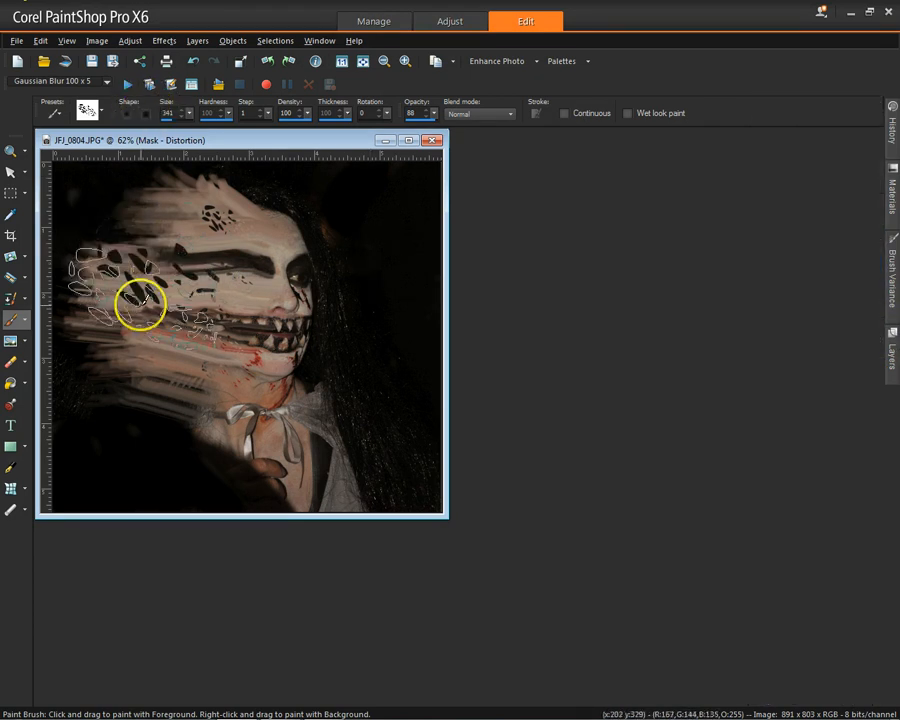
pyautogui.moveTo(162, 273)
pyautogui.mouseDown()
pyautogui.moveTo(165, 355)
pyautogui.moveTo(169, 321)
pyautogui.moveTo(203, 261)
pyautogui.mouseUp()
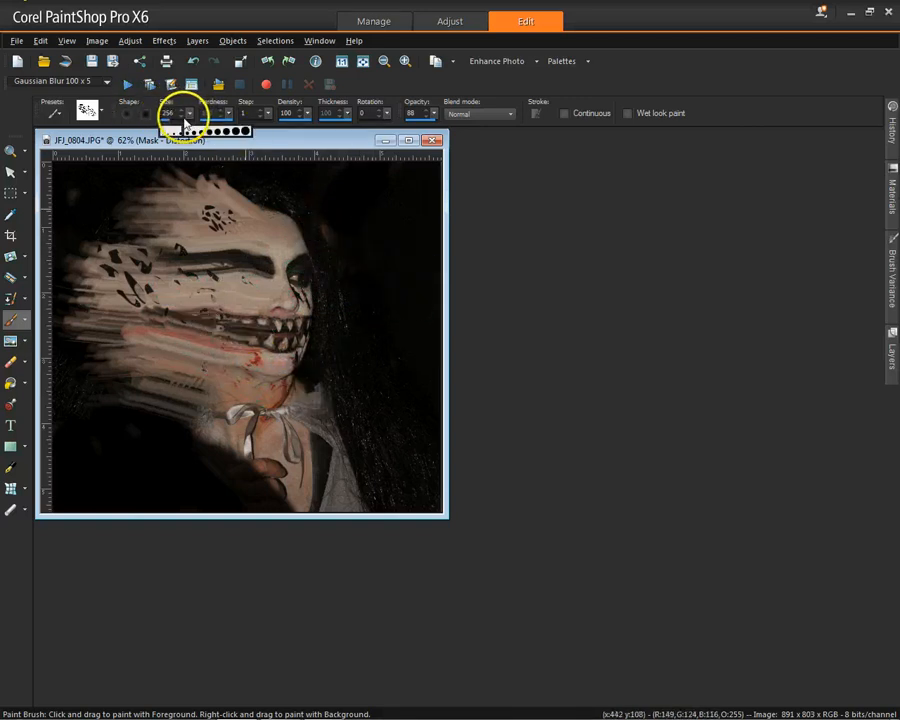
# Set the brush size to 249 and rotation to 89, and stamp spots over the streaks beside the mouth and jaw
pyautogui.moveTo(184, 119); pyautogui.dragTo(182, 117)
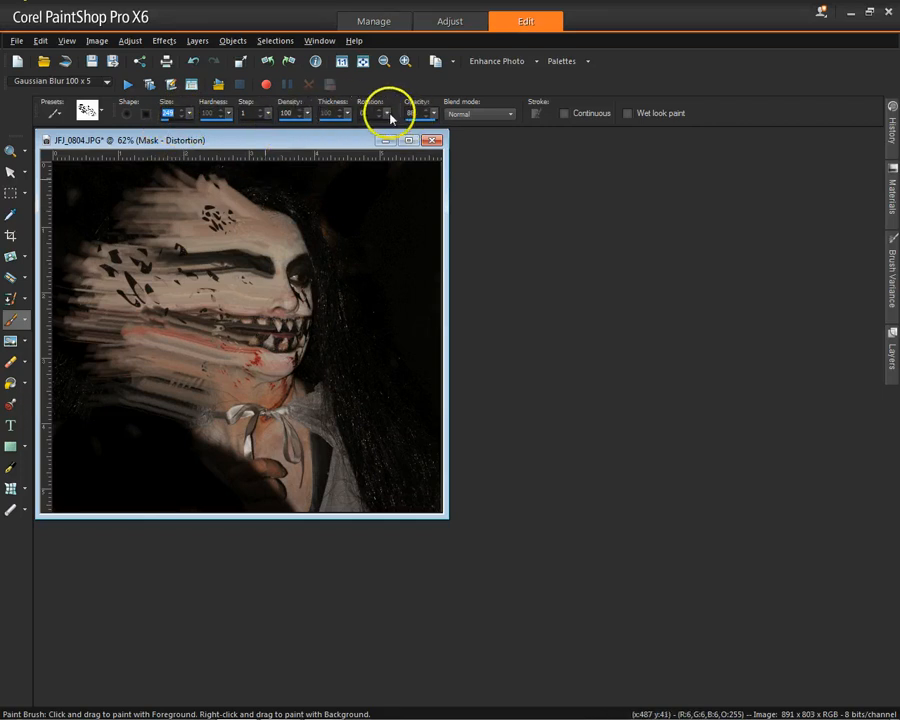
pyautogui.moveTo(388, 116); pyautogui.dragTo(405, 118)
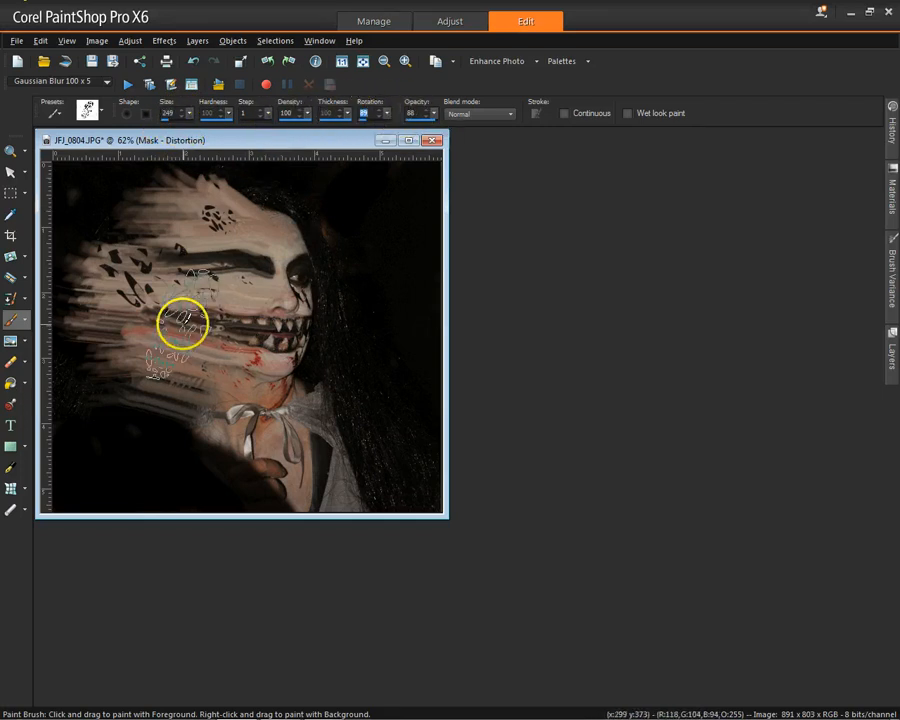
pyautogui.moveTo(183, 322)
pyautogui.mouseDown()
pyautogui.moveTo(191, 354)
pyautogui.moveTo(177, 342)
pyautogui.moveTo(101, 344)
pyautogui.moveTo(106, 327)
pyautogui.moveTo(143, 315)
pyautogui.moveTo(183, 321)
pyautogui.moveTo(135, 262)
pyautogui.moveTo(112, 250)
pyautogui.moveTo(117, 315)
pyautogui.mouseUp()
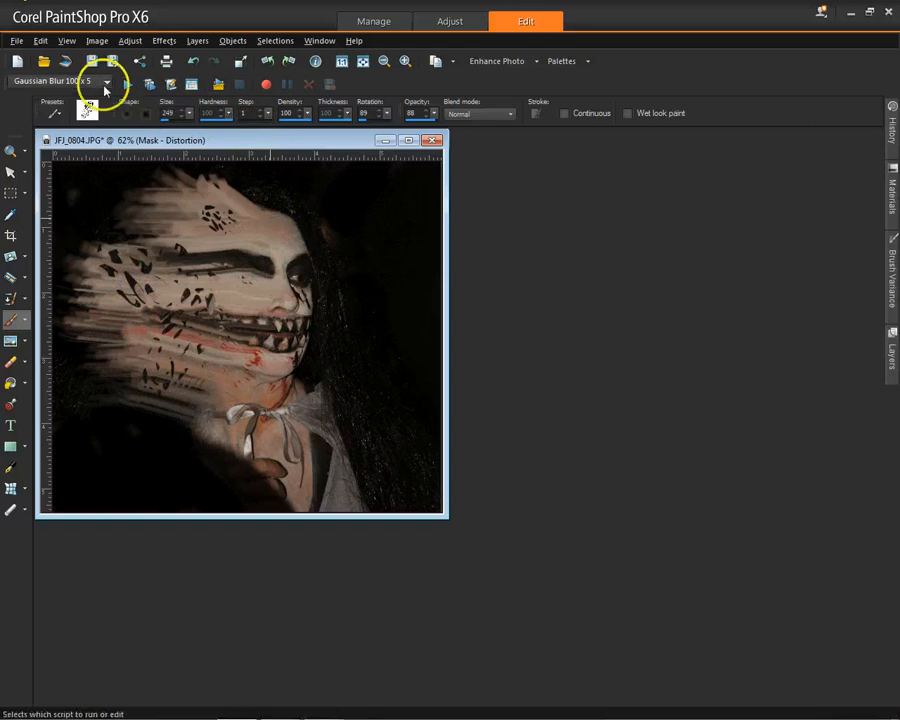
# Apply the spots2 brush tip at size 334 and scatter fine spots over the outer streaks on the distortion mask
pyautogui.click(101, 116)
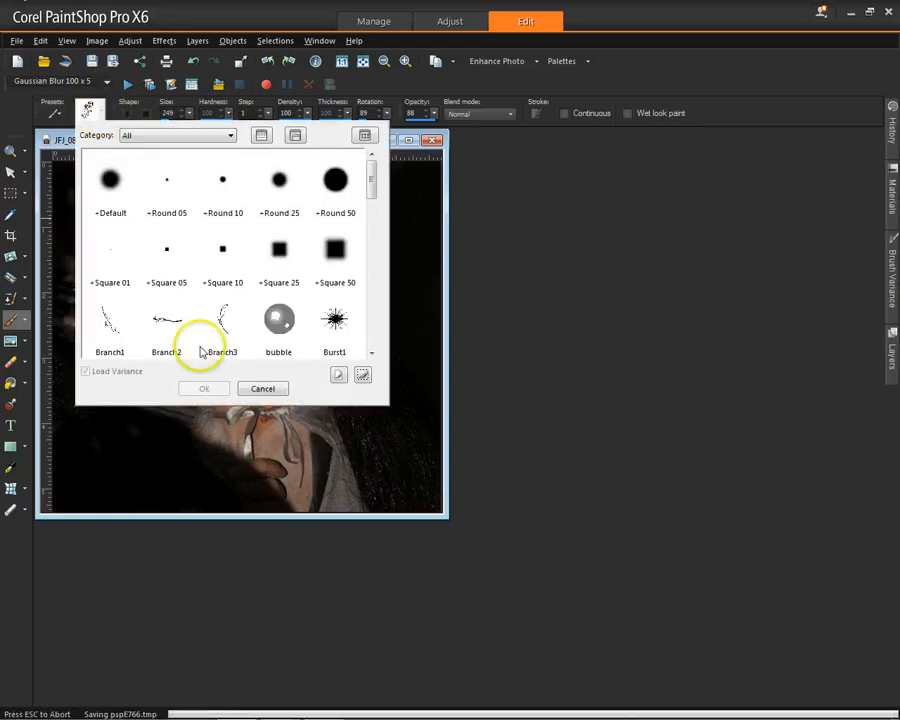
pyautogui.moveTo(374, 189); pyautogui.dragTo(367, 313)
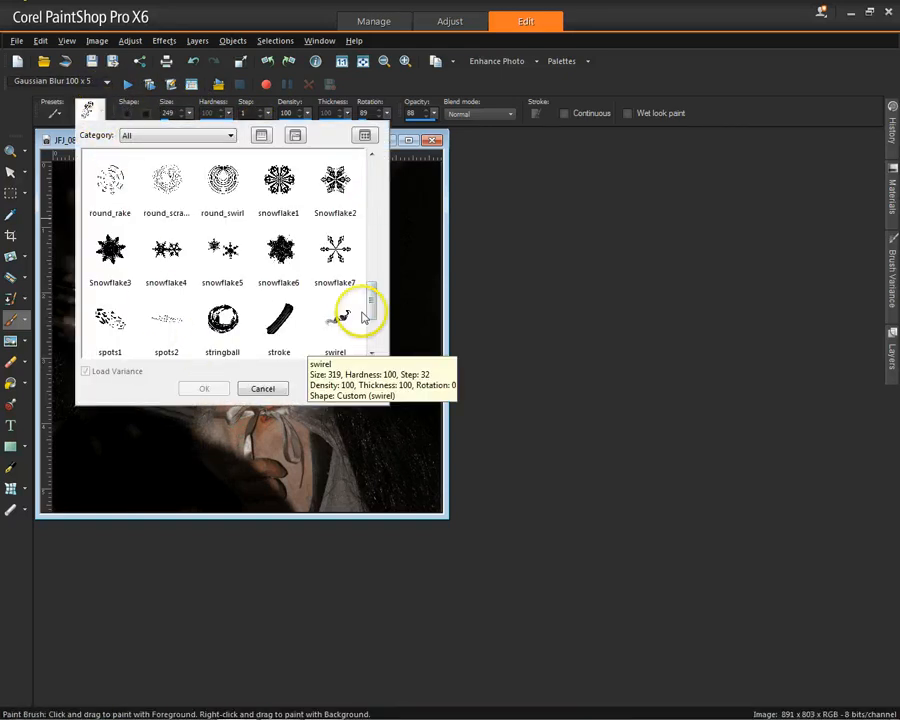
pyautogui.click(167, 327)
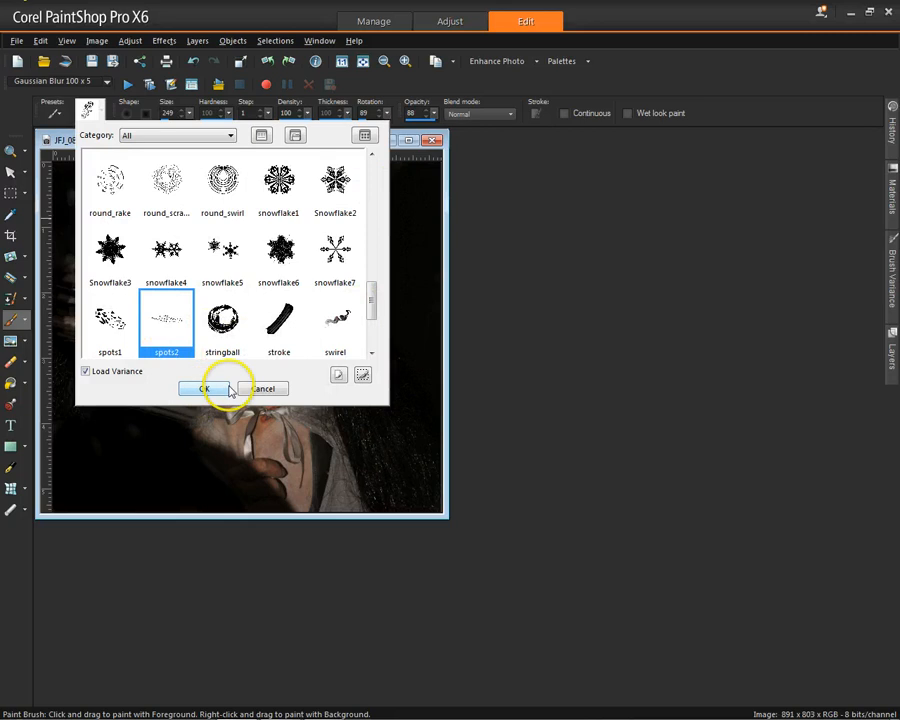
pyautogui.click(212, 388)
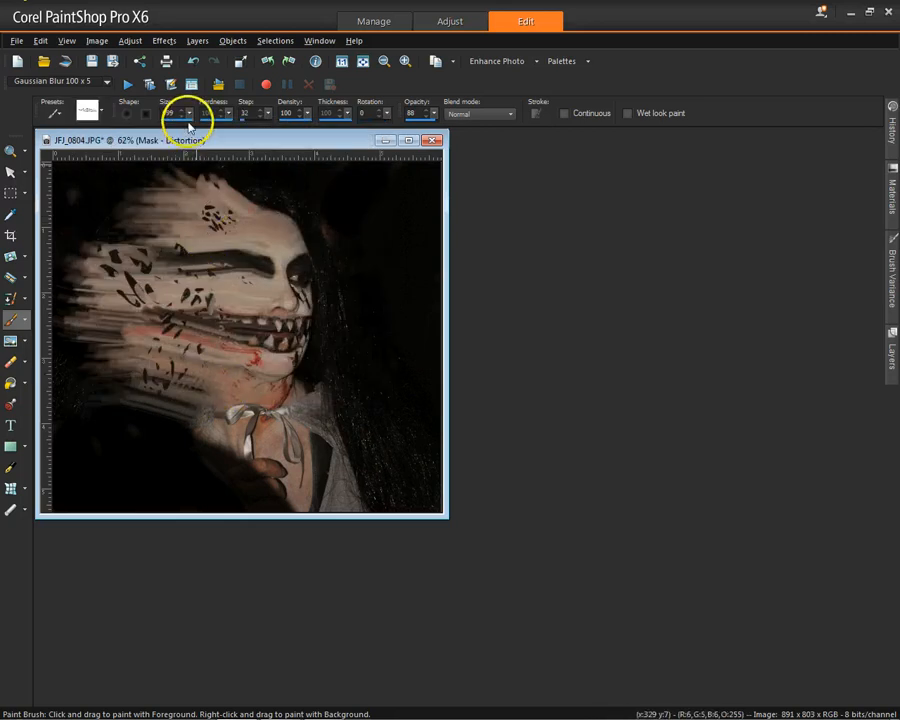
pyautogui.moveTo(190, 118); pyautogui.dragTo(137, 123)
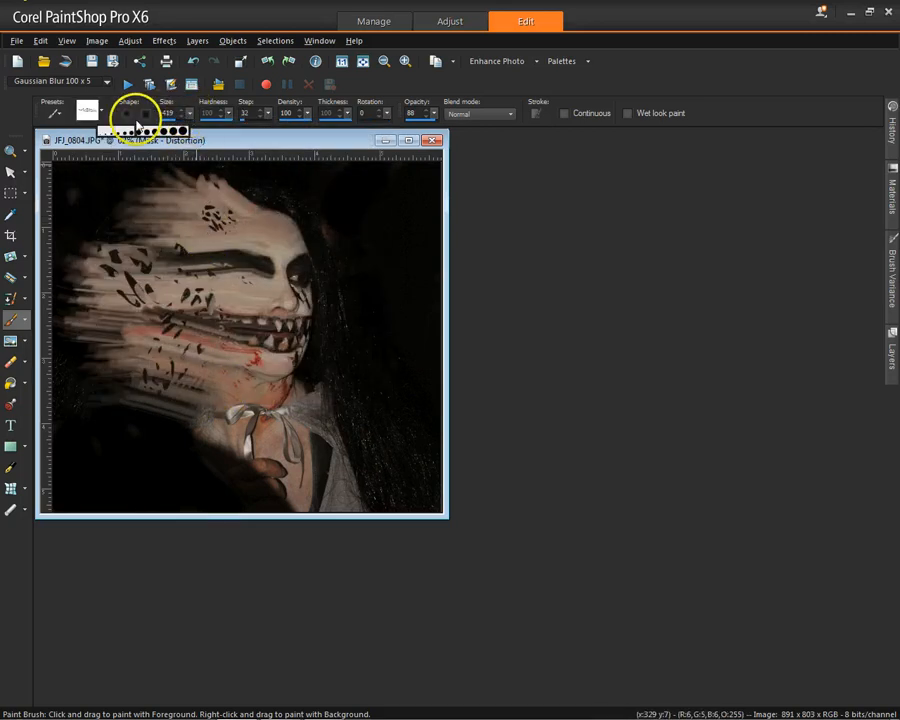
pyautogui.moveTo(130, 298); pyautogui.dragTo(137, 287)
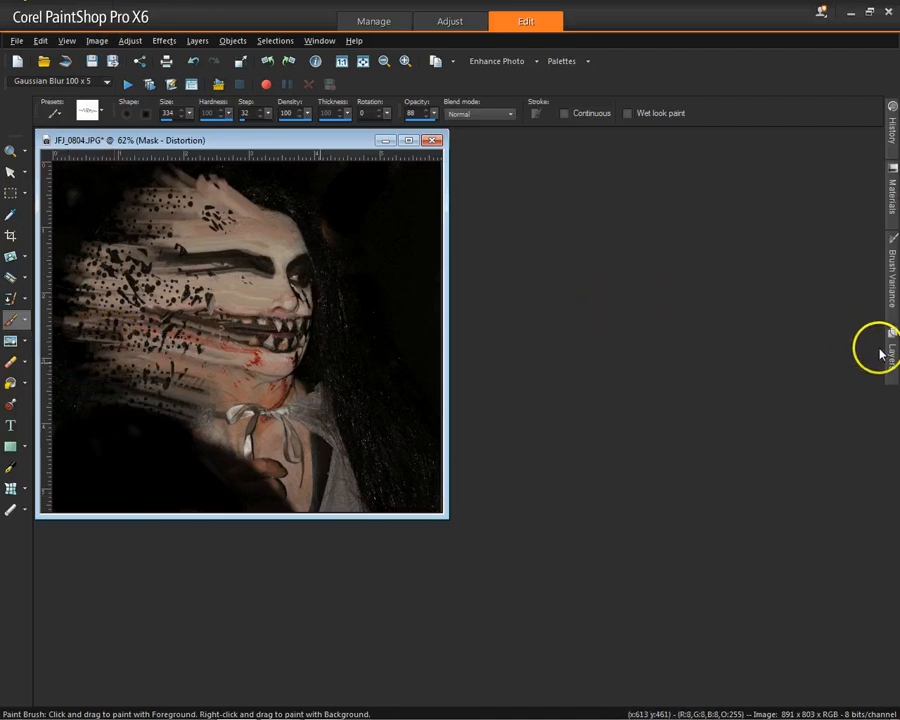
# Make the Copy (2) of Background layer visible and add a Hide All mask to it
pyautogui.moveTo(889, 358)
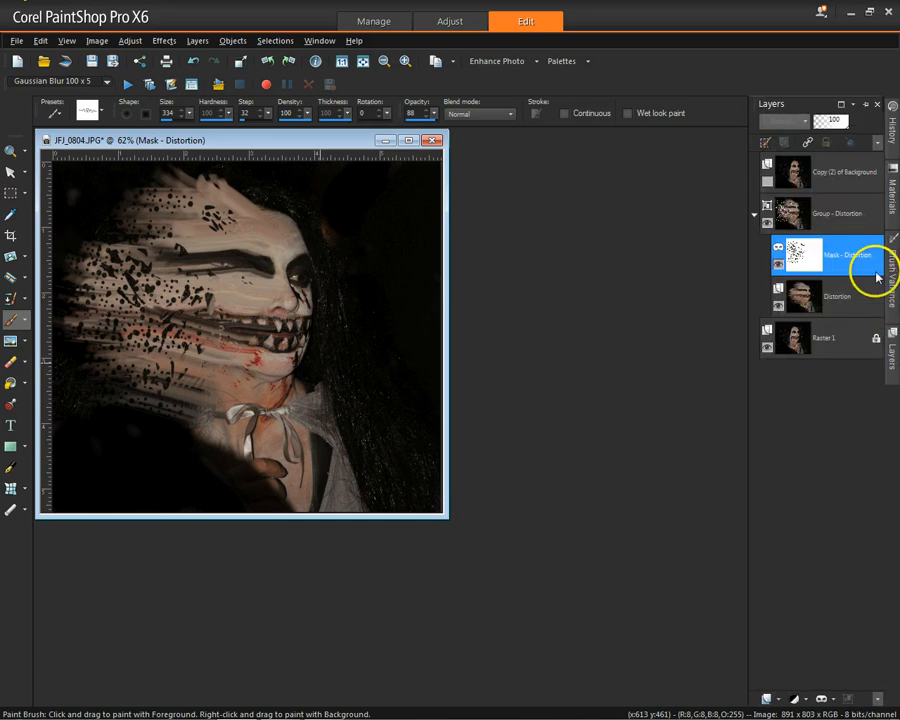
pyautogui.moveTo(826, 177)
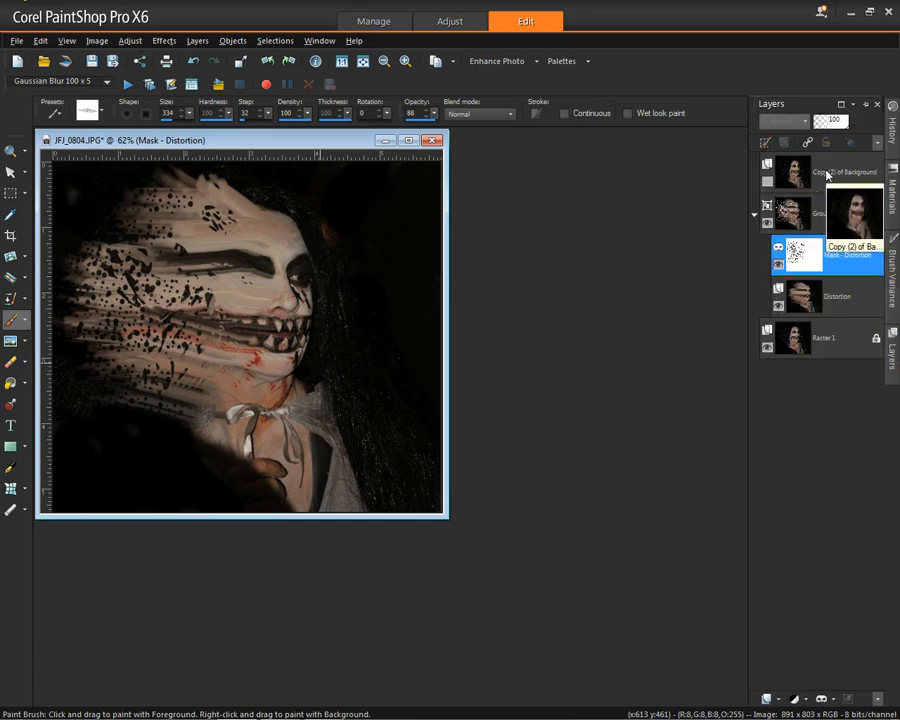
pyautogui.click(768, 180)
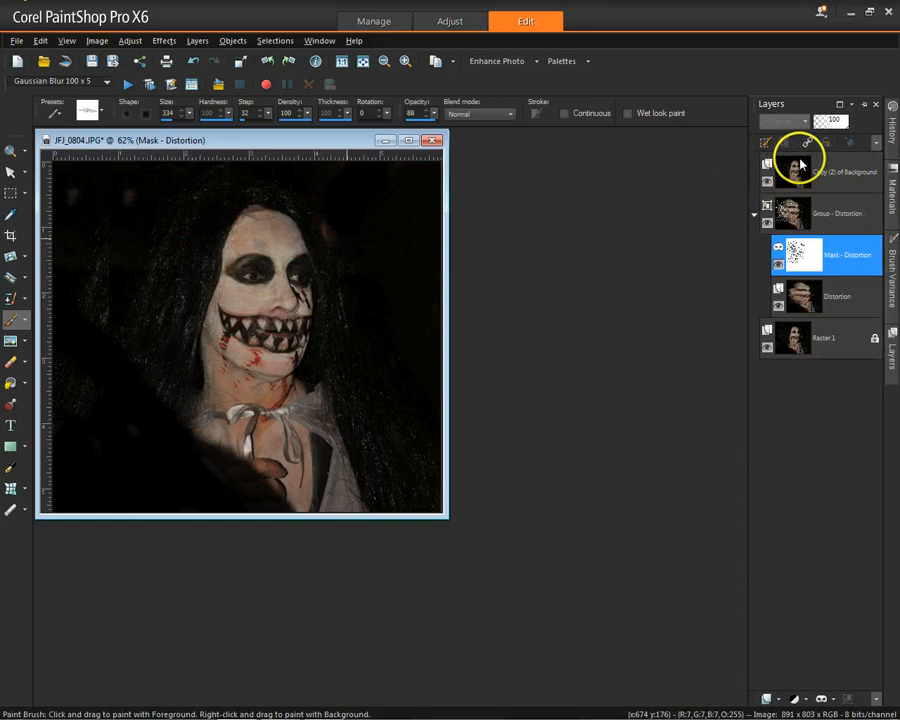
pyautogui.moveTo(866, 178)
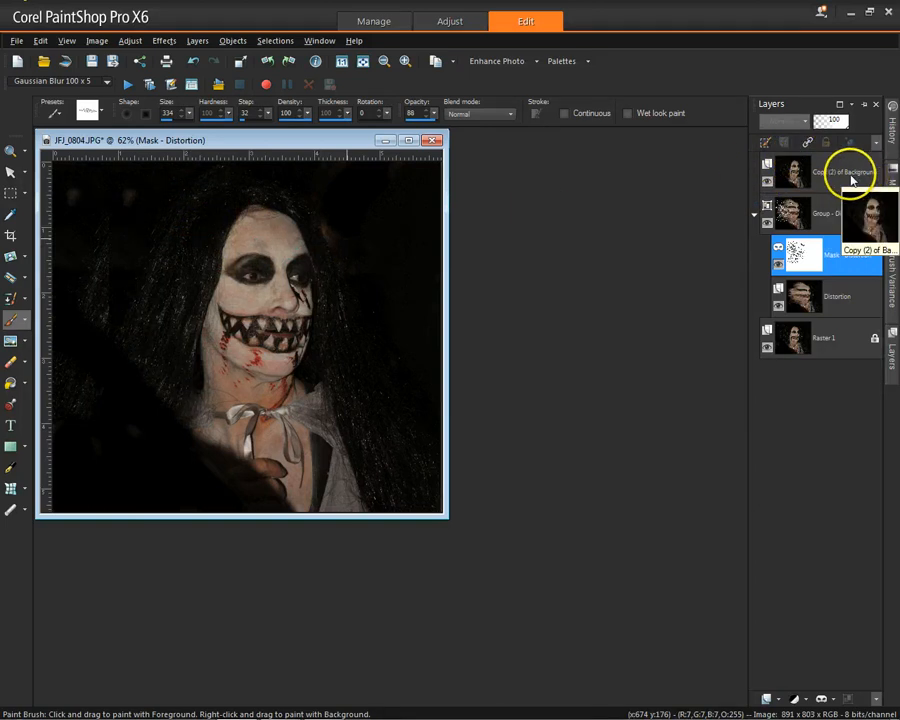
pyautogui.click(848, 178)
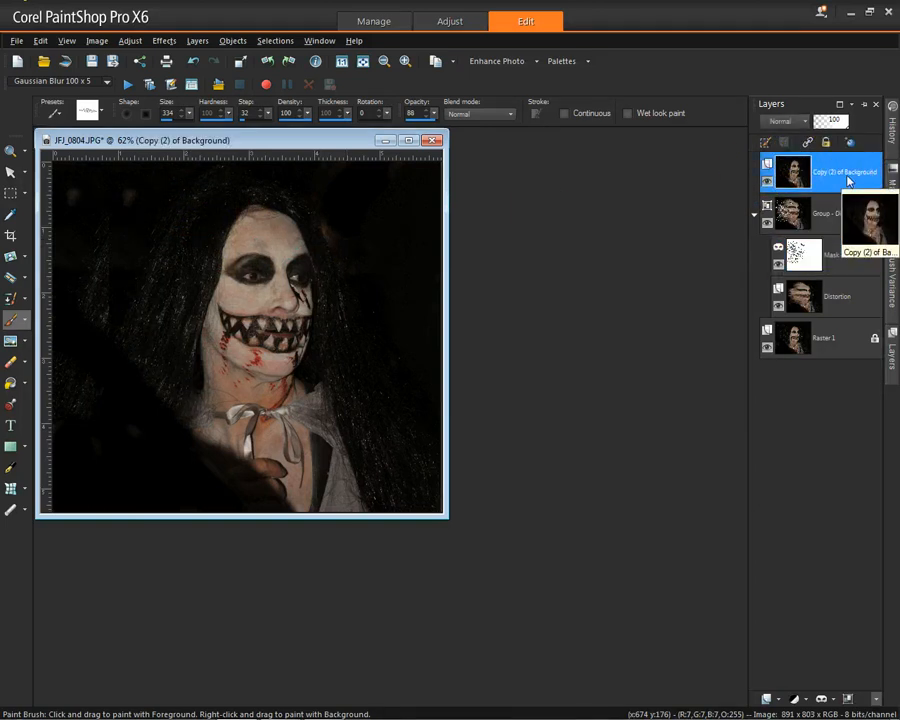
pyautogui.click(819, 700)
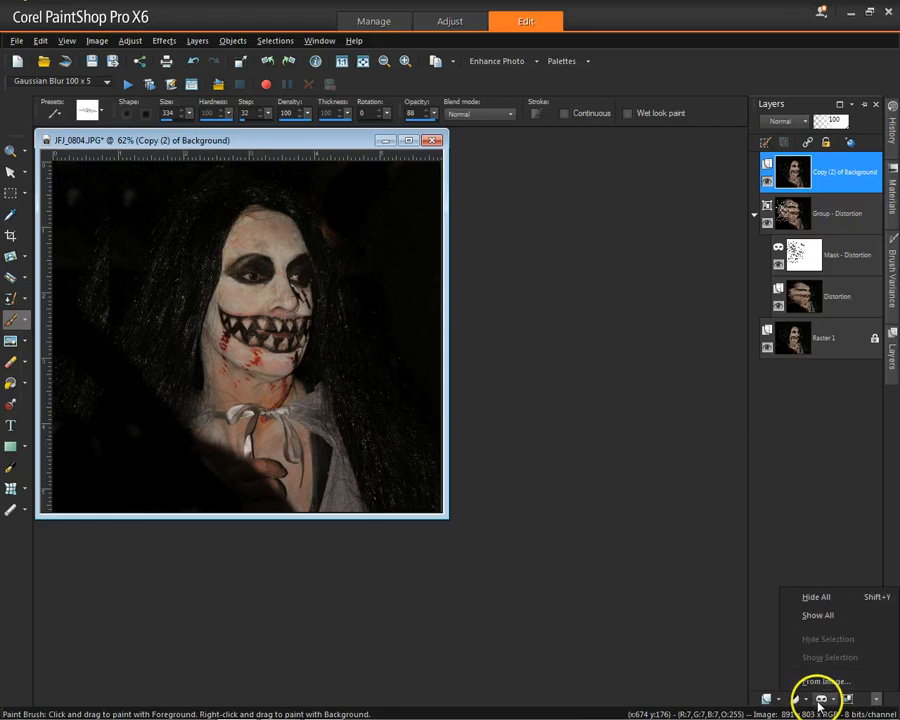
pyautogui.click(830, 598)
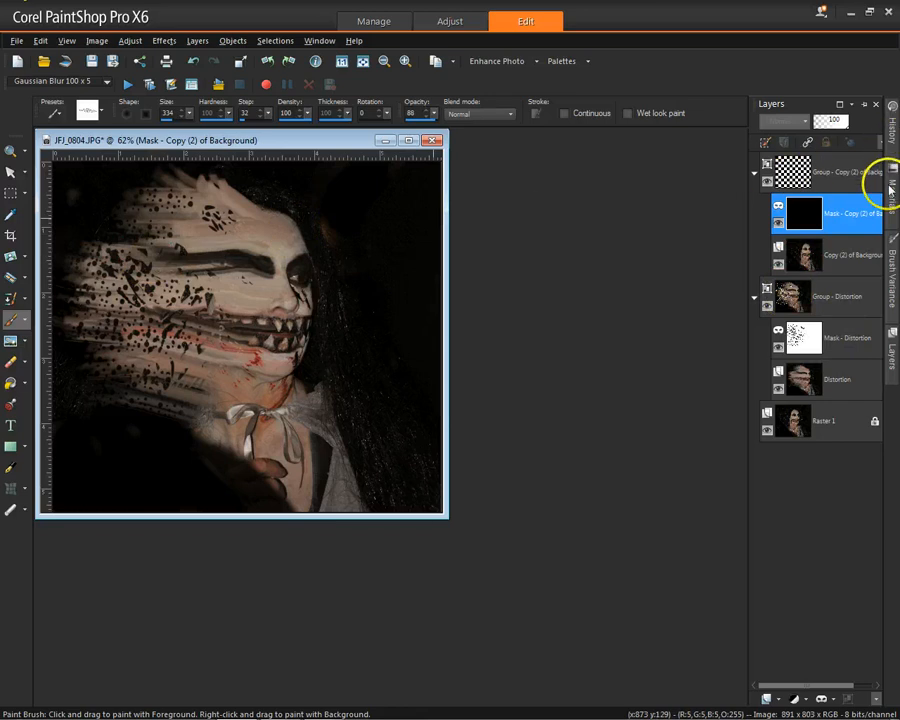
# Swap the foreground colour to white and stamp size 334 spots over the outer streaks on the Copy (2) of Background mask
pyautogui.moveTo(890, 188)
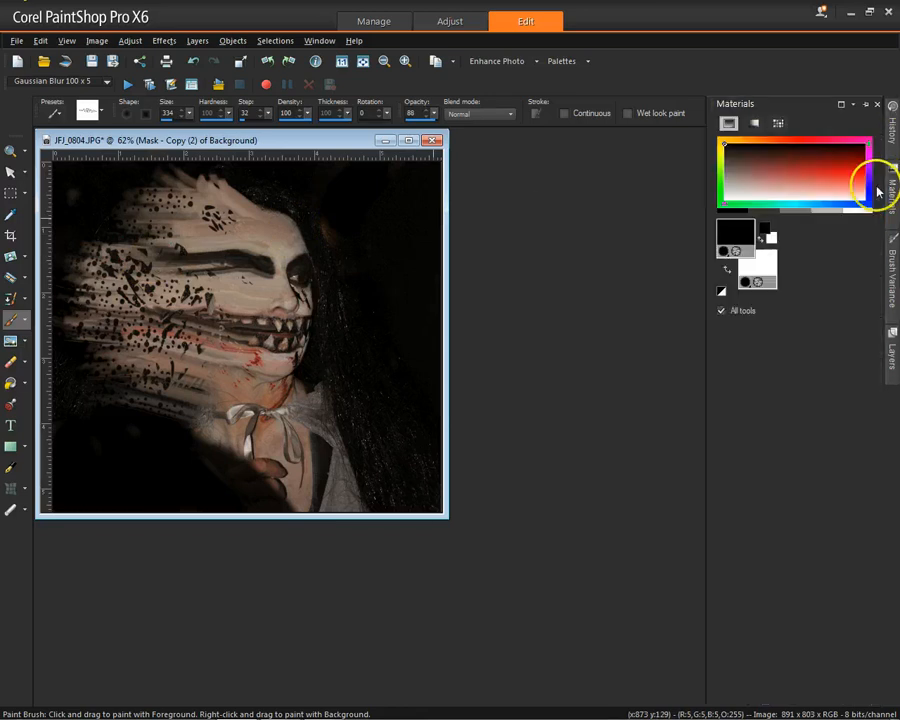
pyautogui.click(763, 241)
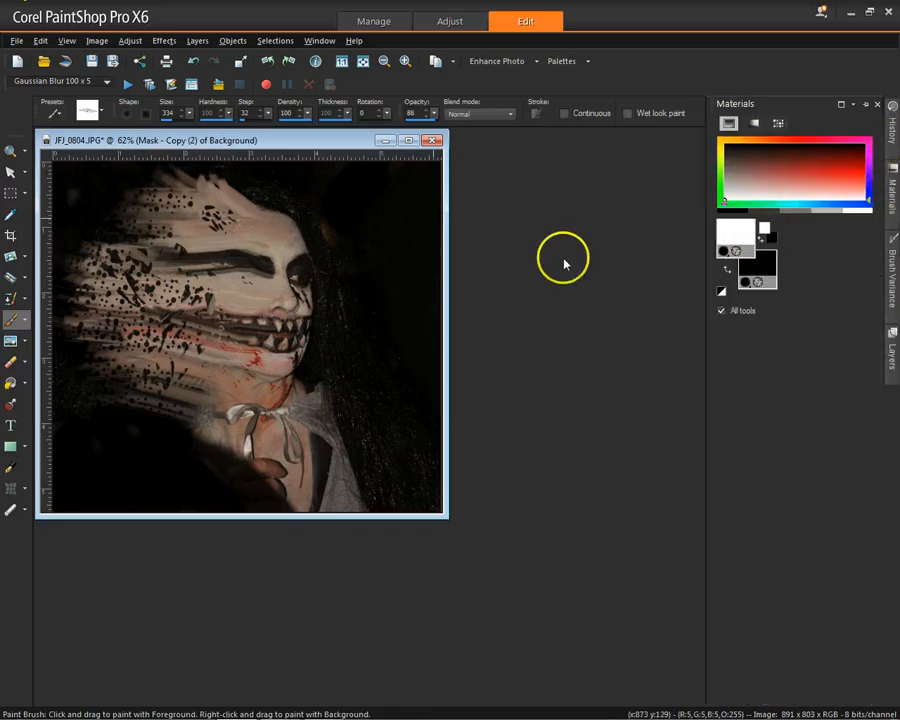
pyautogui.moveTo(305, 246)
pyautogui.mouseDown()
pyautogui.moveTo(170, 225)
pyautogui.moveTo(191, 261)
pyautogui.moveTo(171, 281)
pyautogui.moveTo(131, 280)
pyautogui.moveTo(167, 342)
pyautogui.moveTo(135, 335)
pyautogui.moveTo(123, 309)
pyautogui.mouseUp()
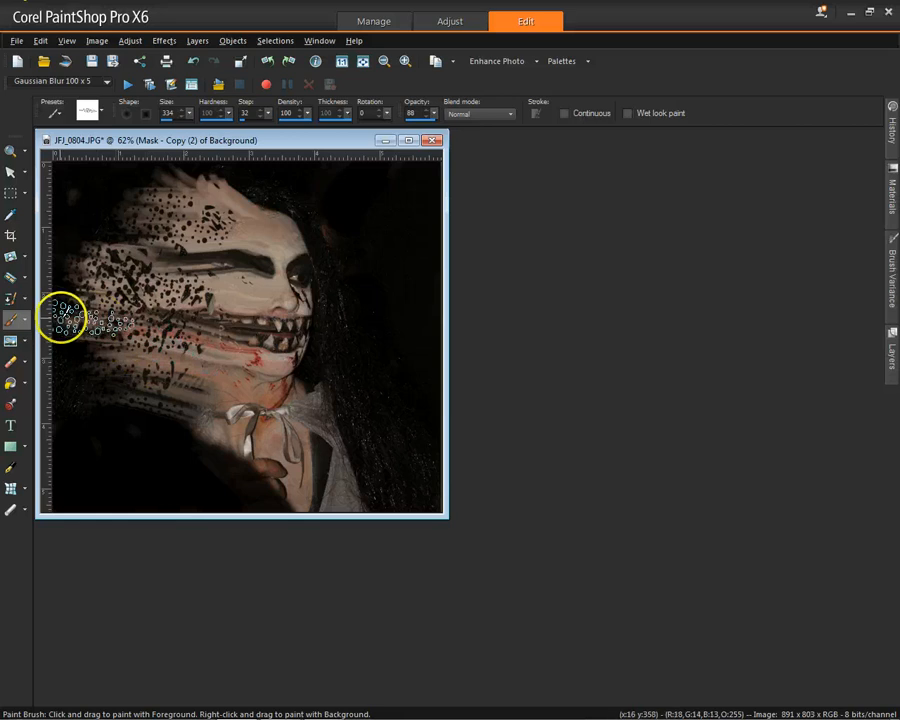
pyautogui.click(104, 418)
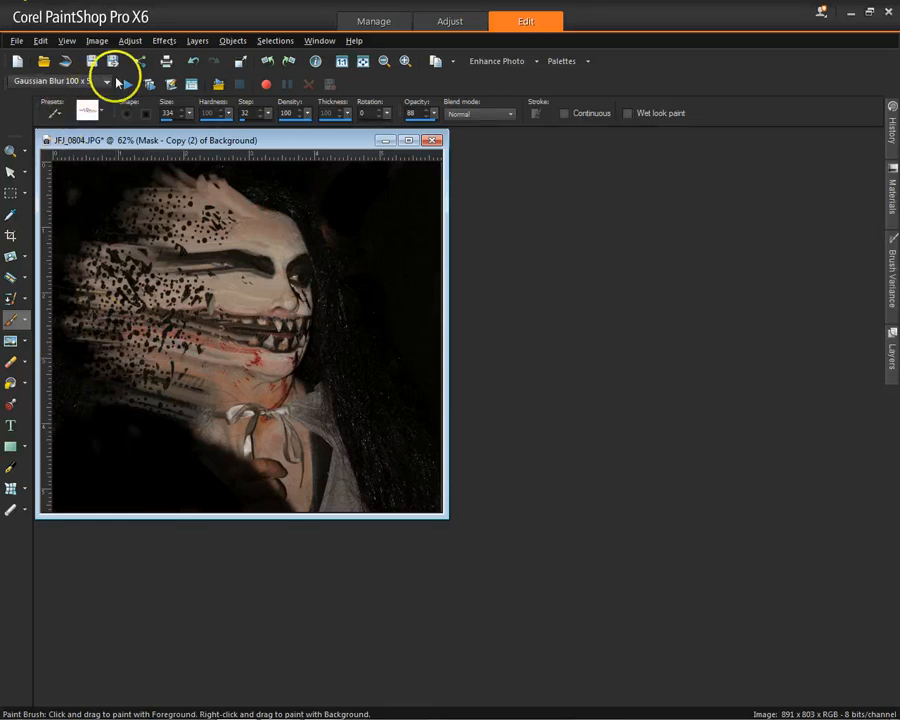
# Set the brush size to 310 and rotation to 114, and stamp spots down the cheek streaks on the Copy (2) of Background mask
pyautogui.moveTo(187, 119); pyautogui.dragTo(168, 115)
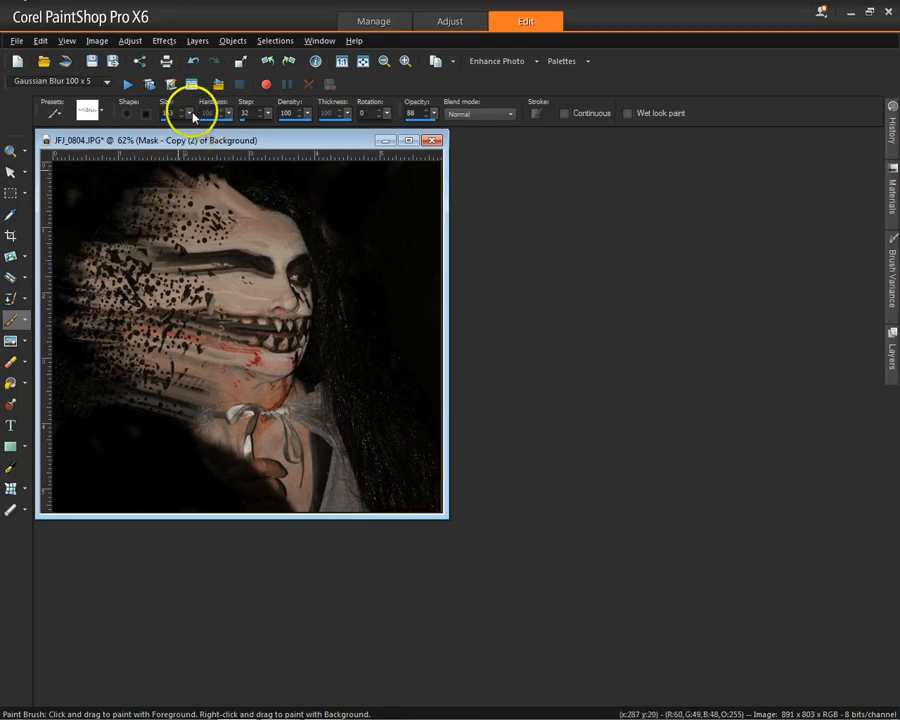
pyautogui.moveTo(188, 115); pyautogui.dragTo(202, 108)
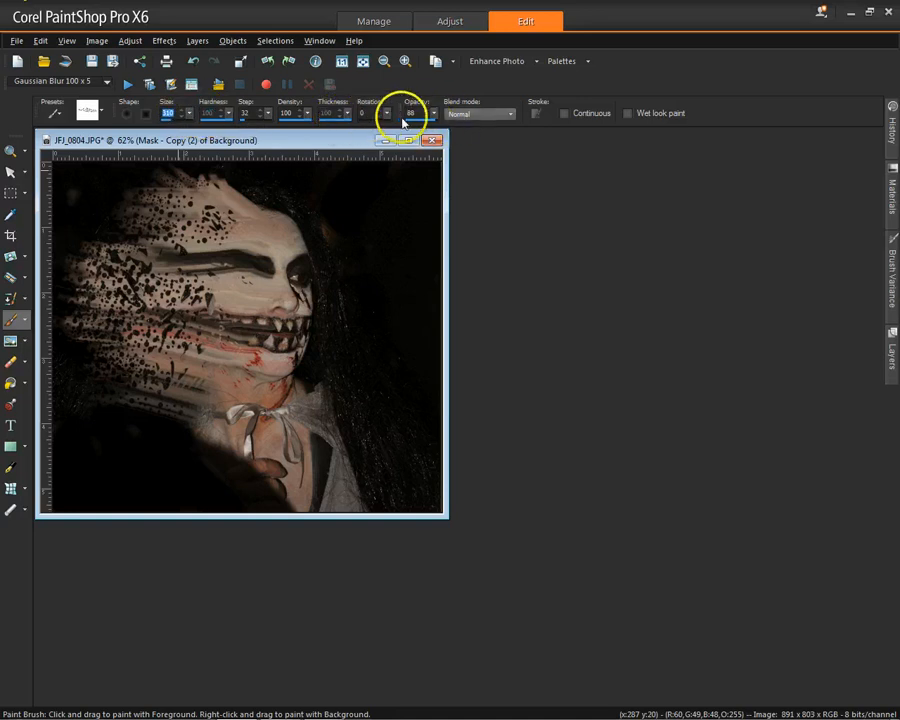
pyautogui.moveTo(386, 113); pyautogui.dragTo(403, 117)
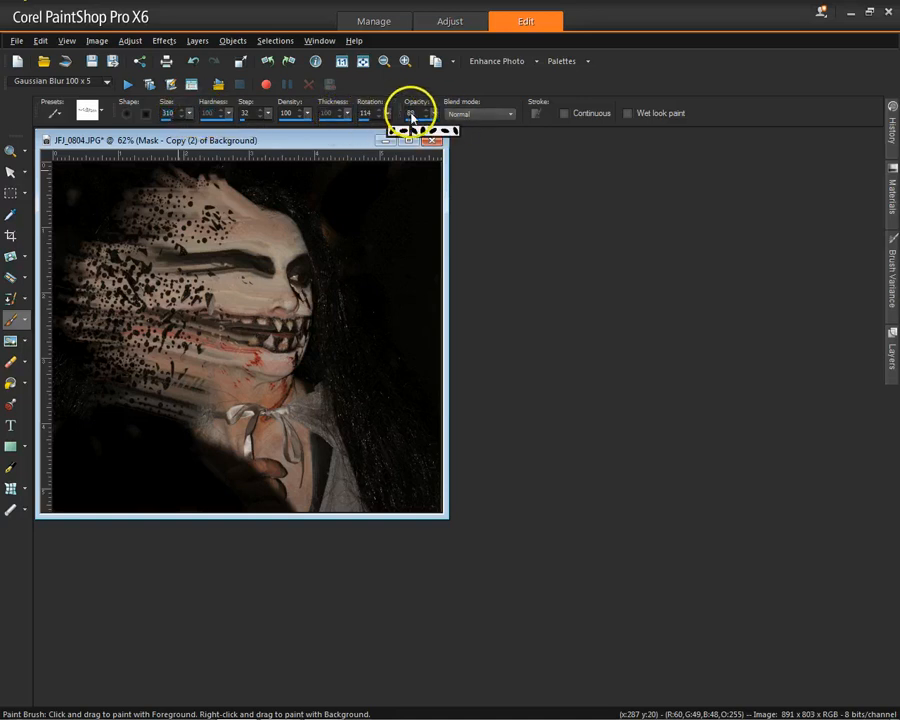
pyautogui.moveTo(411, 117); pyautogui.dragTo(411, 117)
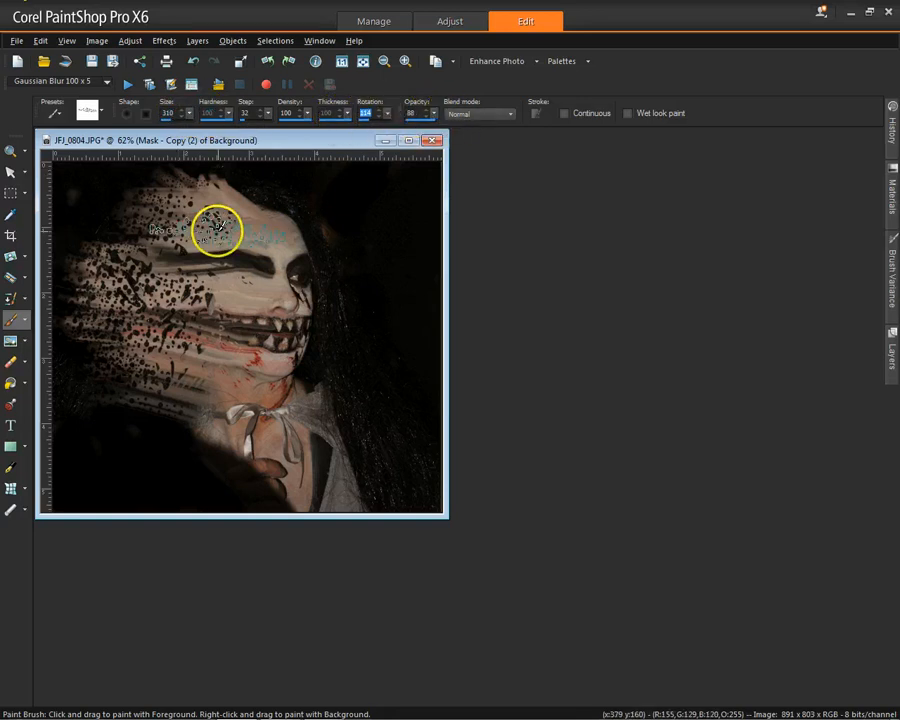
pyautogui.click(155, 256)
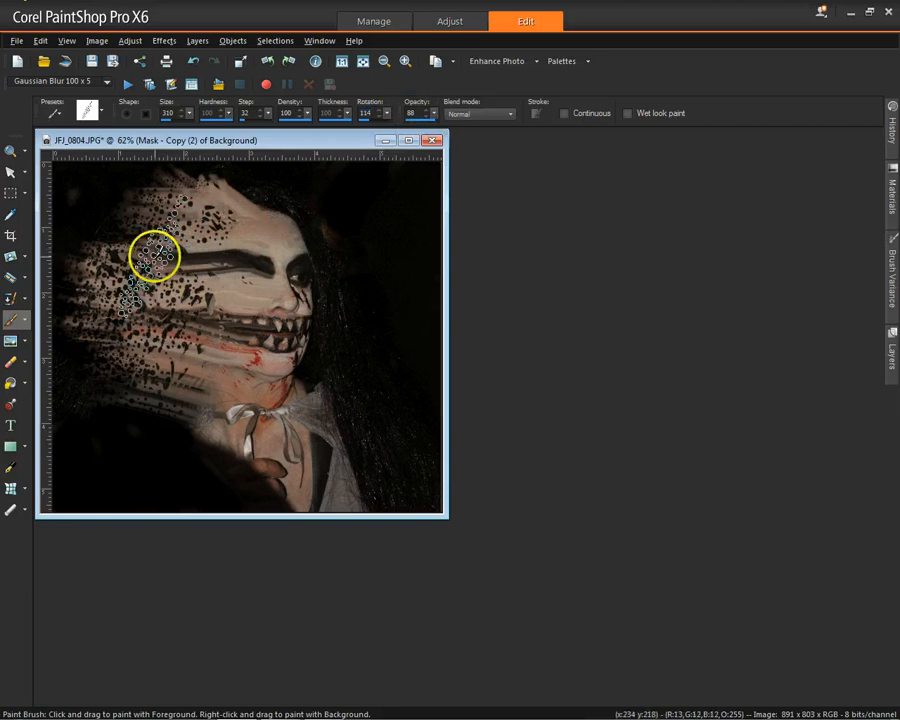
pyautogui.click(177, 305)
pyautogui.click(182, 342)
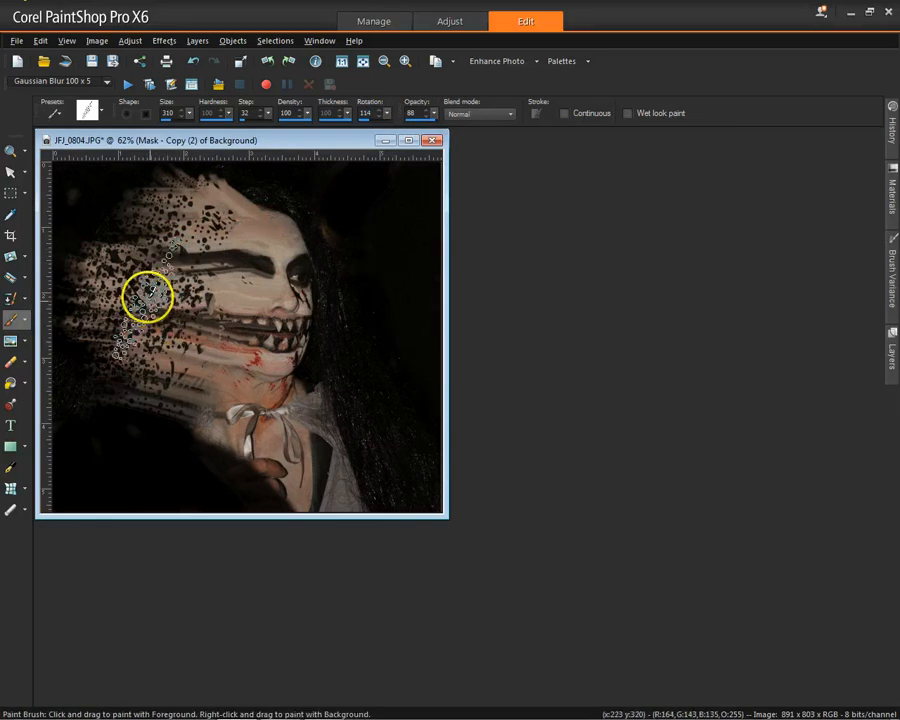
pyautogui.moveTo(147, 296)
pyautogui.mouseDown()
pyautogui.moveTo(116, 211)
pyautogui.moveTo(127, 265)
pyautogui.mouseUp()
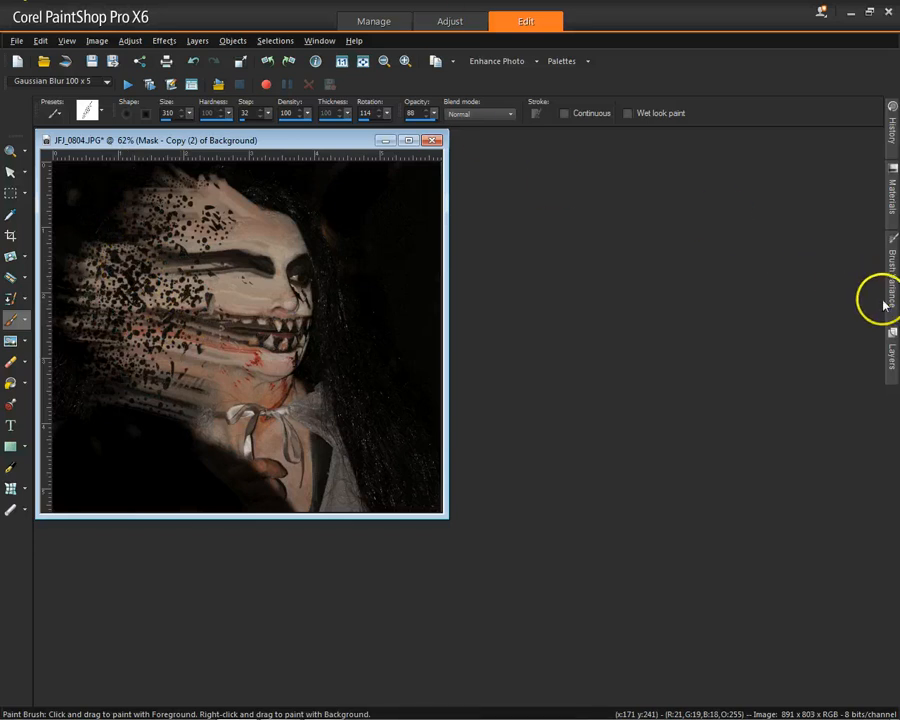
# Select the Distortion mask and stamp angled spots over the streaks beside the mouth, cheek and forehead
pyautogui.click(893, 350)
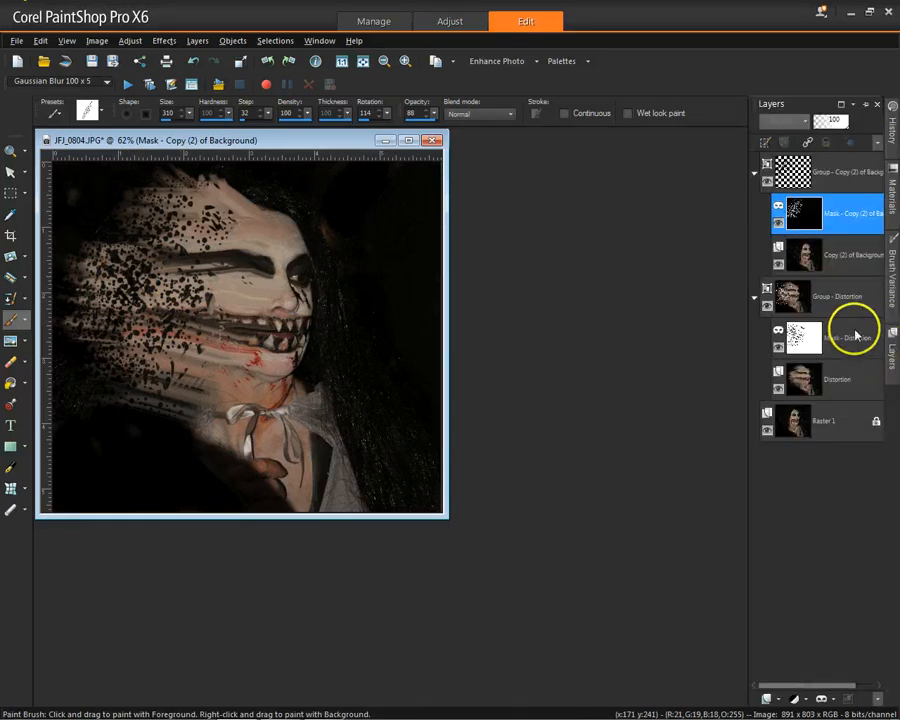
pyautogui.click(855, 335)
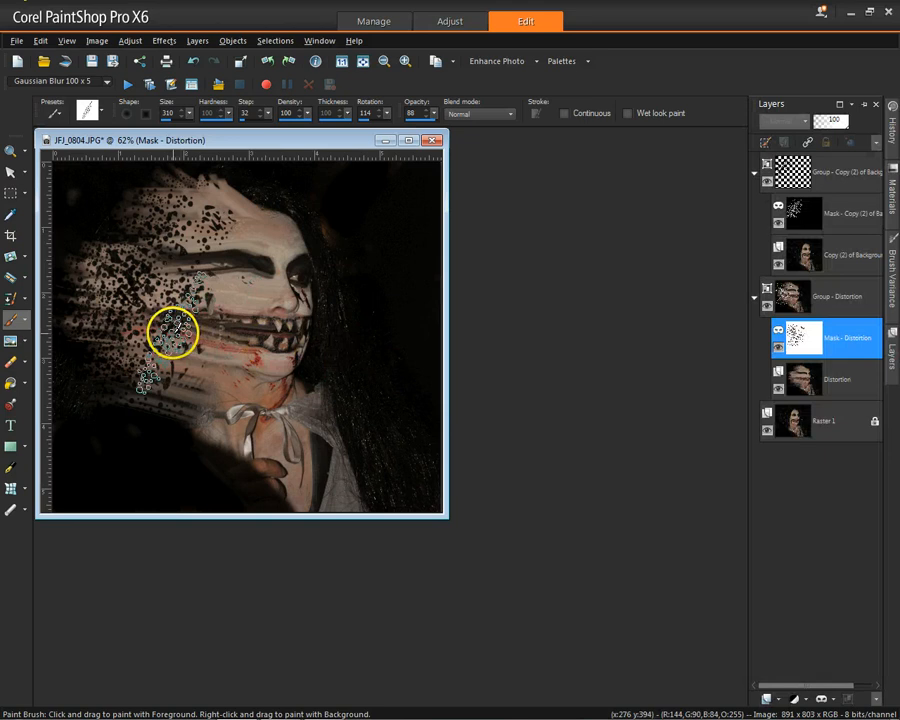
pyautogui.click(161, 343)
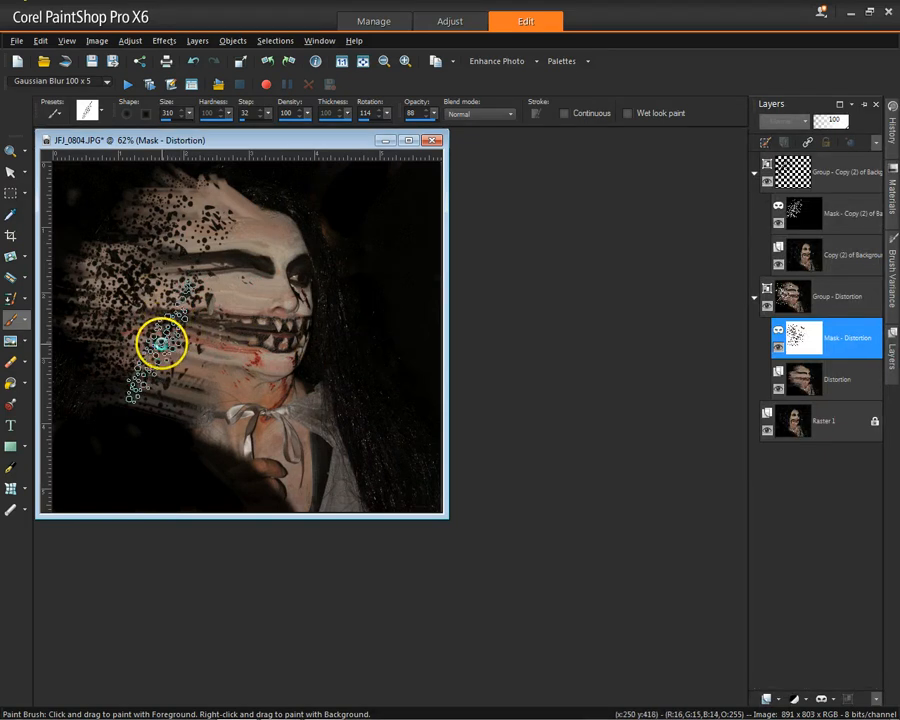
pyautogui.click(181, 352)
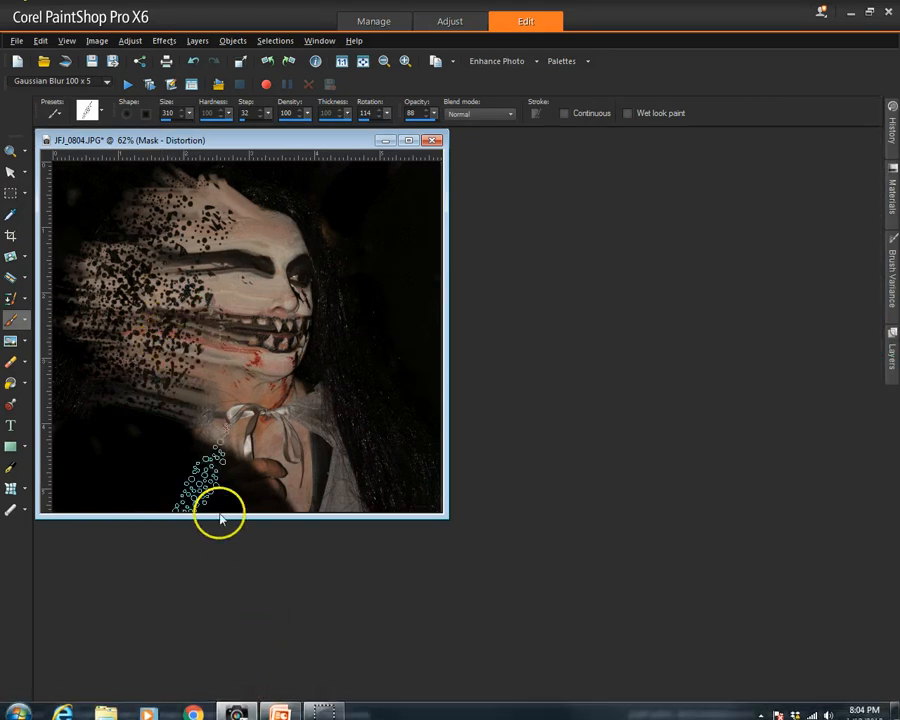
pyautogui.click(162, 302)
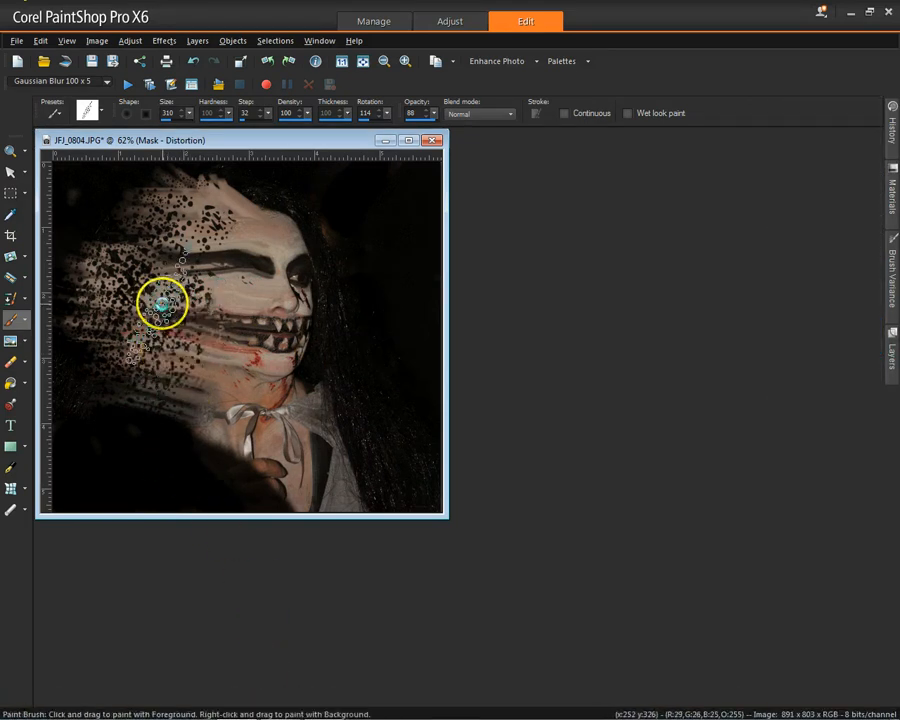
pyautogui.moveTo(162, 302)
pyautogui.mouseDown()
pyautogui.moveTo(205, 283)
pyautogui.moveTo(205, 227)
pyautogui.moveTo(242, 241)
pyautogui.moveTo(225, 220)
pyautogui.moveTo(222, 166)
pyautogui.mouseUp()
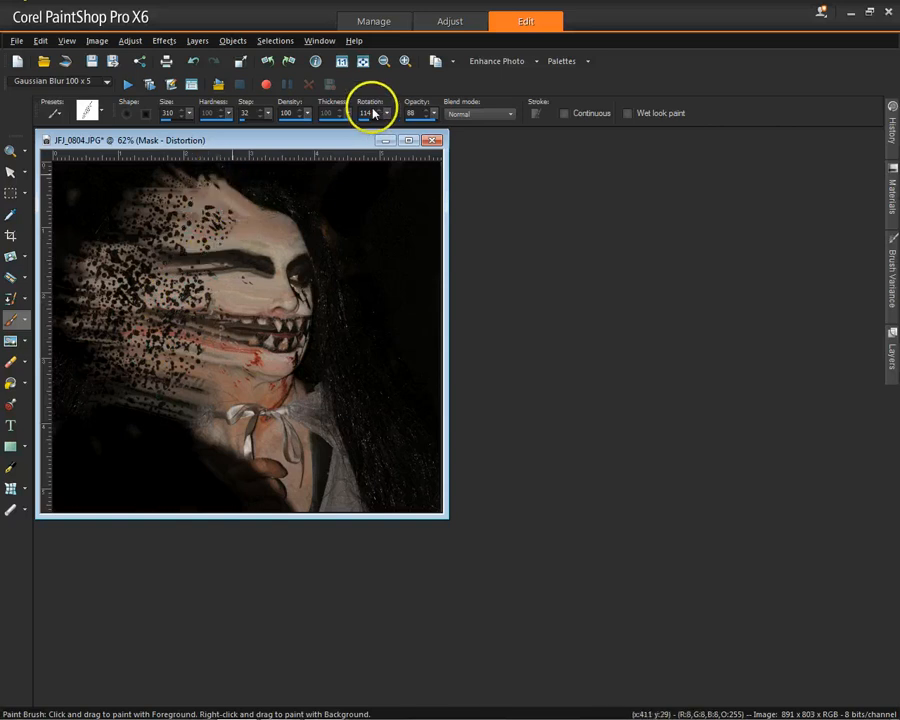
# Set the brush rotation to 39 and size to 628, and stamp large spots over the forehead and eye area on the Distortion mask
pyautogui.click(388, 113)
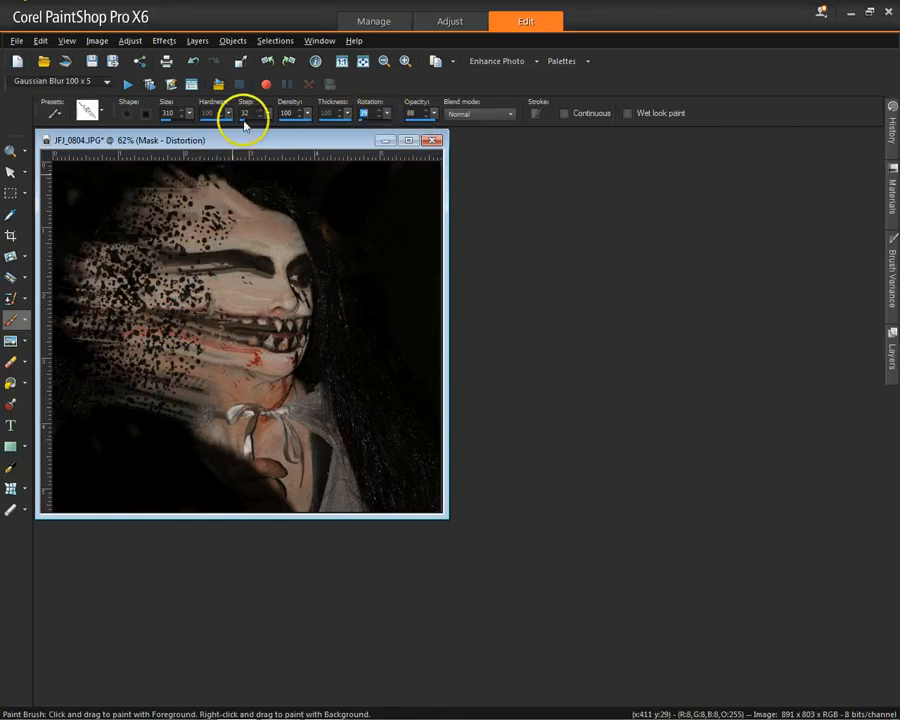
pyautogui.click(189, 114)
pyautogui.moveTo(187, 119); pyautogui.dragTo(220, 117)
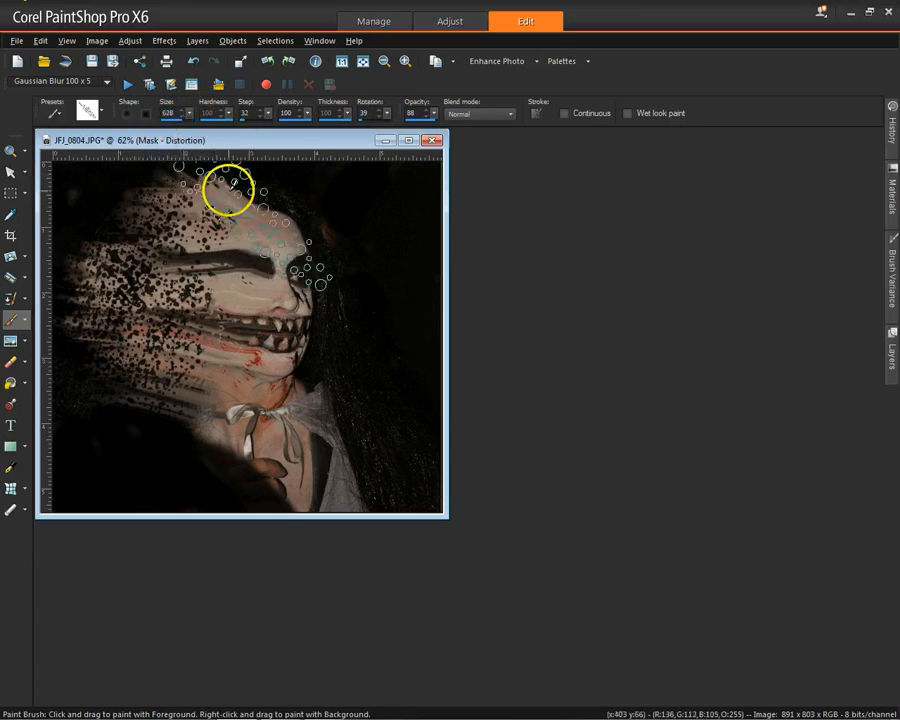
pyautogui.moveTo(228, 185)
pyautogui.mouseDown()
pyautogui.moveTo(215, 222)
pyautogui.moveTo(215, 193)
pyautogui.moveTo(197, 232)
pyautogui.moveTo(240, 360)
pyautogui.moveTo(313, 465)
pyautogui.moveTo(319, 415)
pyautogui.moveTo(410, 222)
pyautogui.moveTo(180, 284)
pyautogui.moveTo(266, 258)
pyautogui.moveTo(175, 377)
pyautogui.moveTo(171, 356)
pyautogui.moveTo(255, 311)
pyautogui.mouseUp()
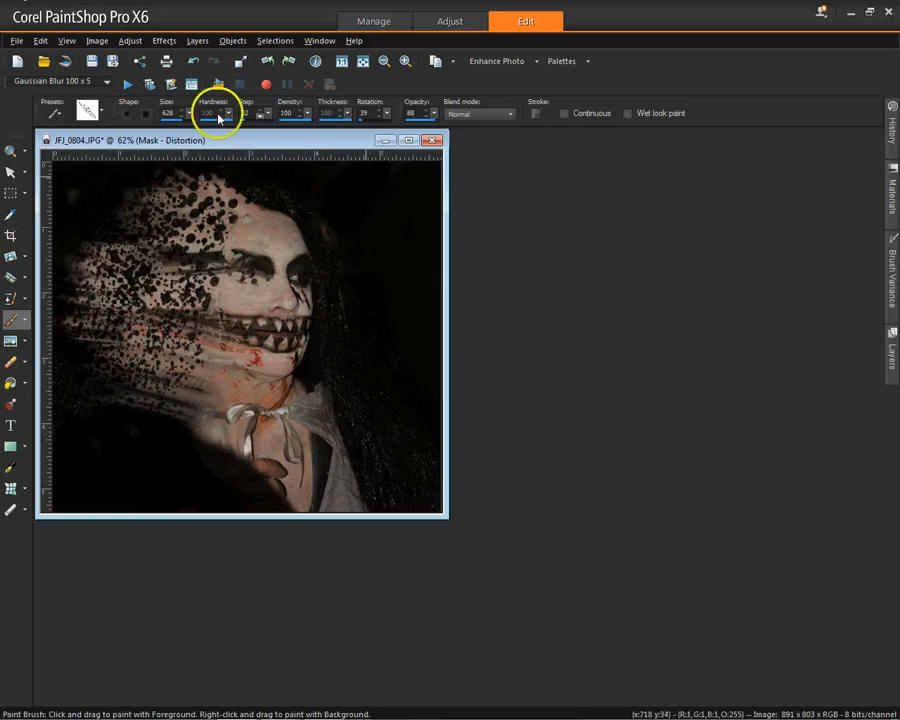
# Stamp medium spots at brush size 357 over the cheek and jaw streaks, plus fine spots at size 102 along the face edge
pyautogui.moveTo(191, 116)
pyautogui.mouseDown()
pyautogui.moveTo(170, 127)
pyautogui.moveTo(166, 118)
pyautogui.mouseUp()
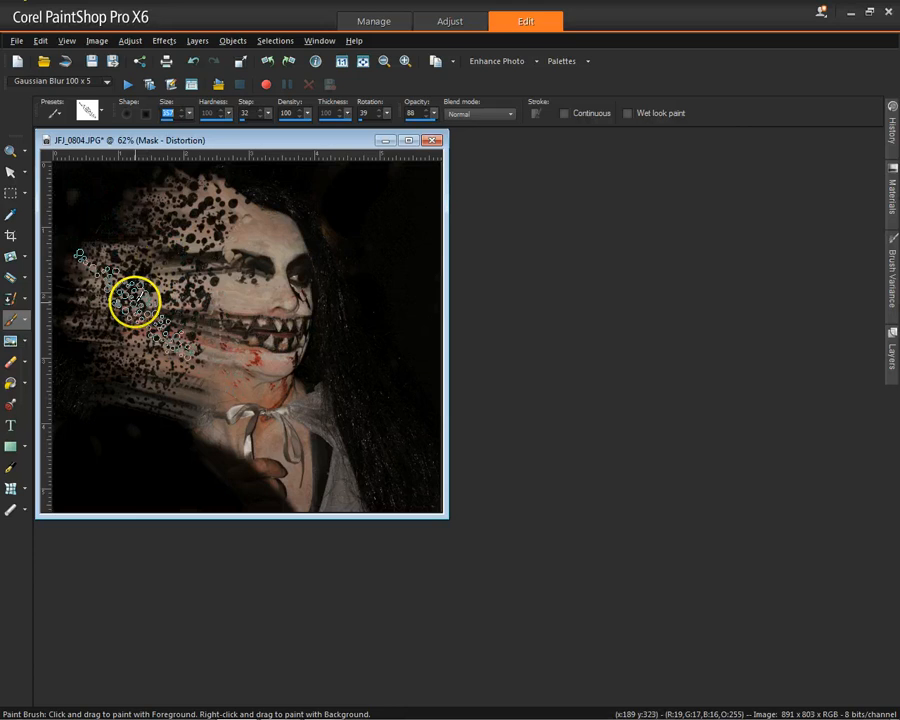
pyautogui.moveTo(134, 301)
pyautogui.mouseDown()
pyautogui.moveTo(147, 301)
pyautogui.moveTo(179, 346)
pyautogui.moveTo(163, 352)
pyautogui.moveTo(208, 412)
pyautogui.mouseUp()
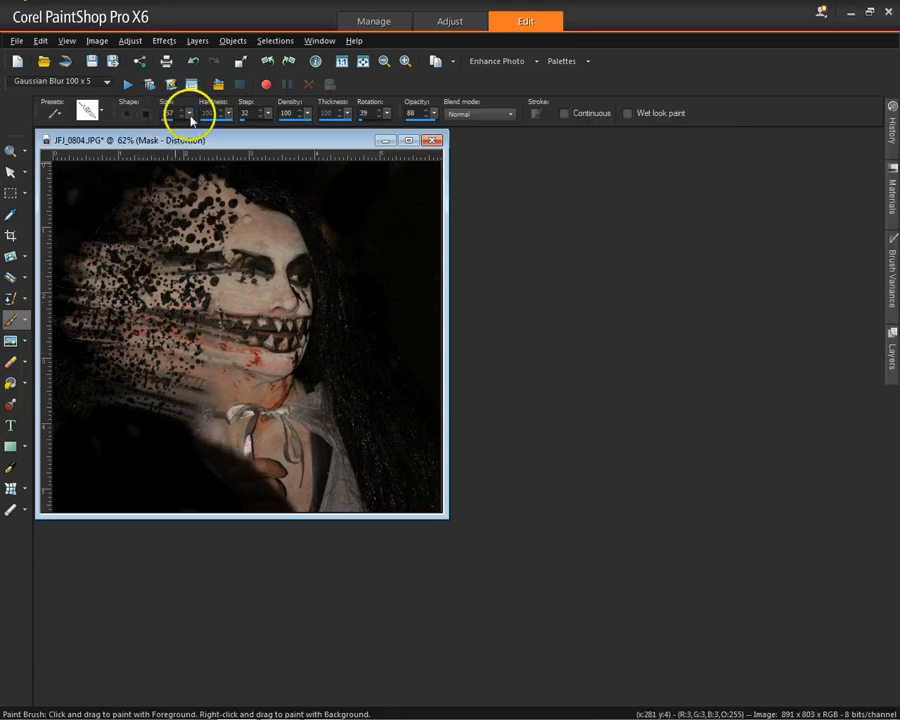
pyautogui.moveTo(190, 116); pyautogui.dragTo(165, 127)
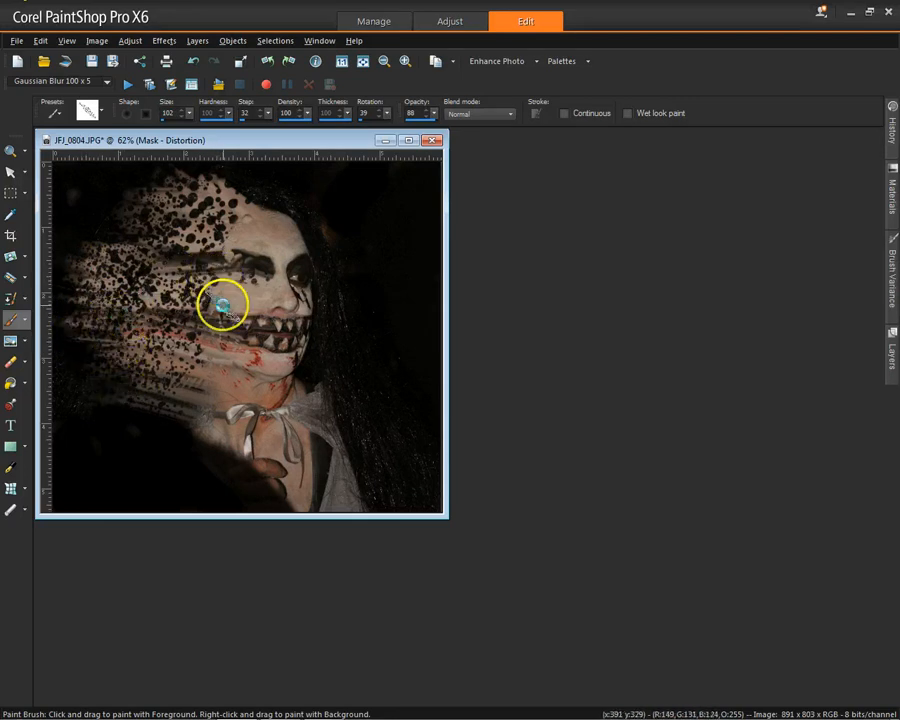
pyautogui.click(216, 367)
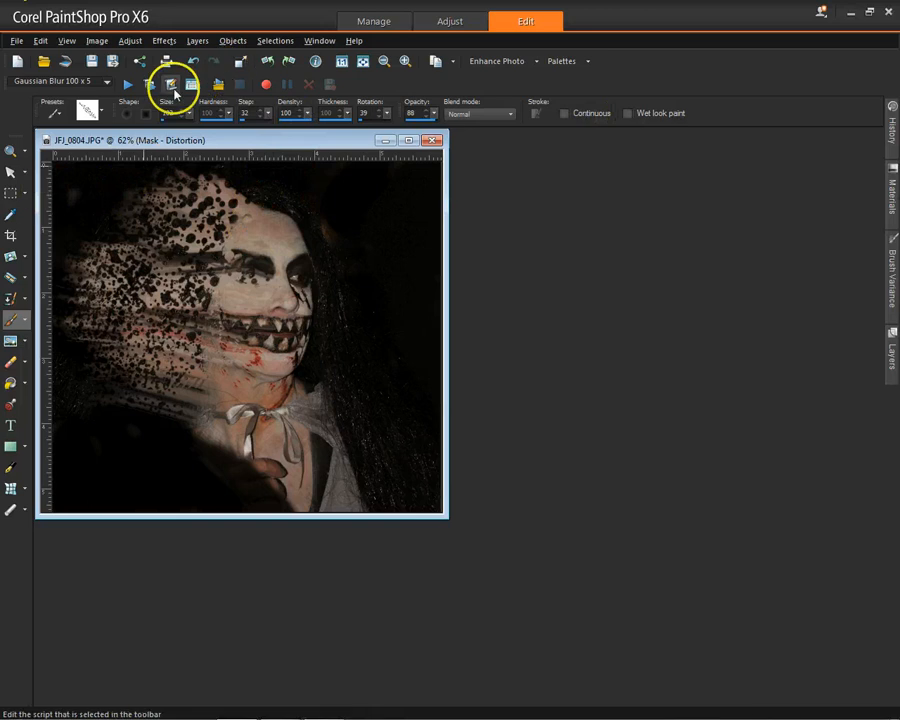
# Stamp very large spots over the forehead and face on the Distortion mask at brush size 999, plus more at size 790
pyautogui.moveTo(196, 122); pyautogui.dragTo(199, 120)
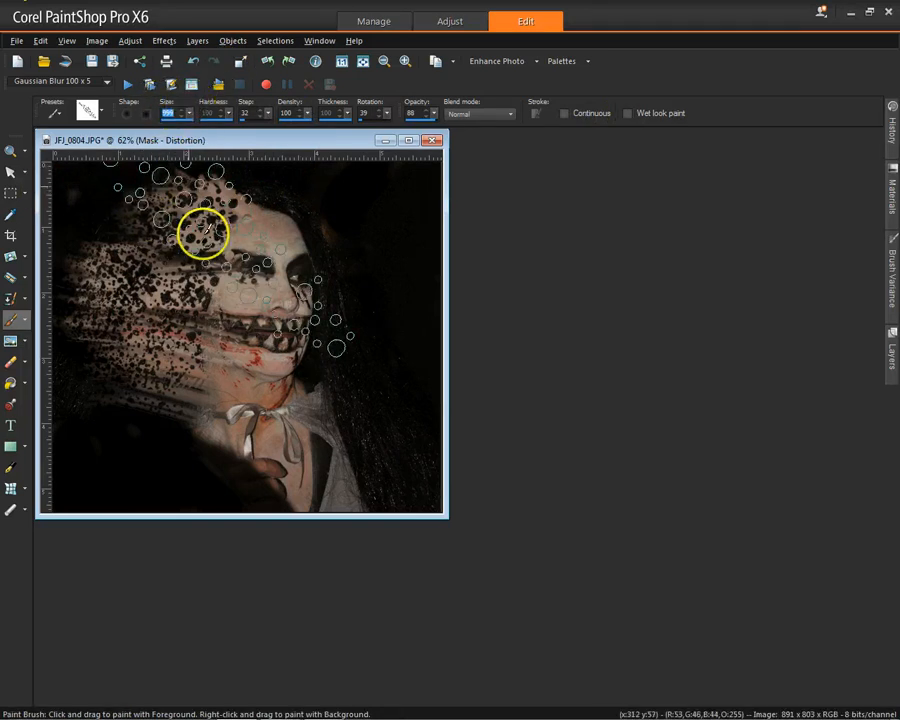
pyautogui.moveTo(215, 245)
pyautogui.mouseDown()
pyautogui.moveTo(313, 318)
pyautogui.moveTo(341, 353)
pyautogui.moveTo(357, 317)
pyautogui.mouseUp()
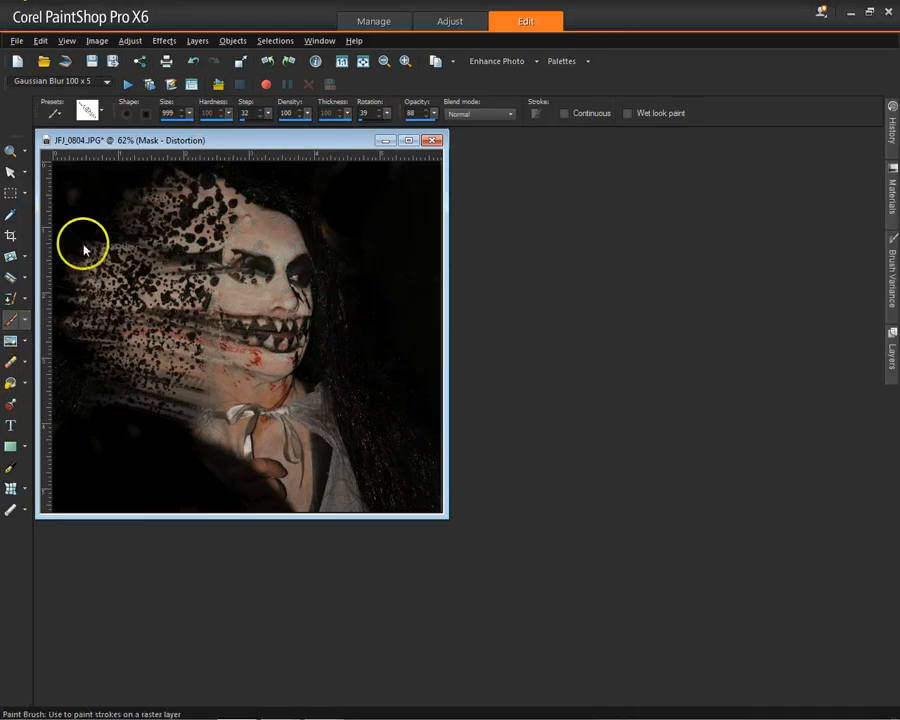
pyautogui.moveTo(192, 113); pyautogui.dragTo(170, 106)
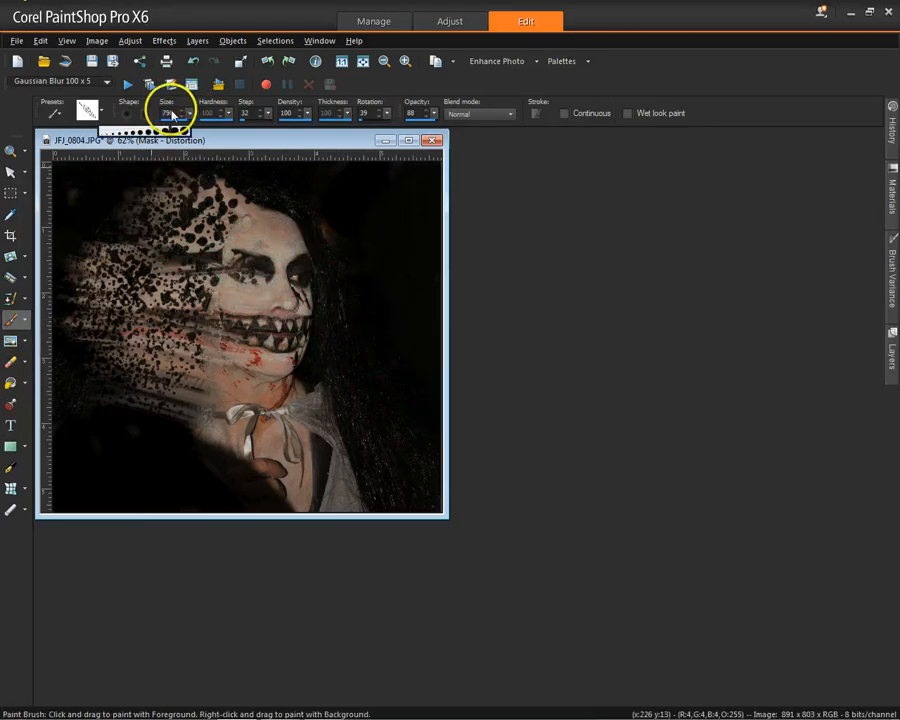
pyautogui.moveTo(160, 180)
pyautogui.mouseDown()
pyautogui.moveTo(176, 202)
pyautogui.moveTo(205, 210)
pyautogui.moveTo(208, 231)
pyautogui.moveTo(177, 256)
pyautogui.mouseUp()
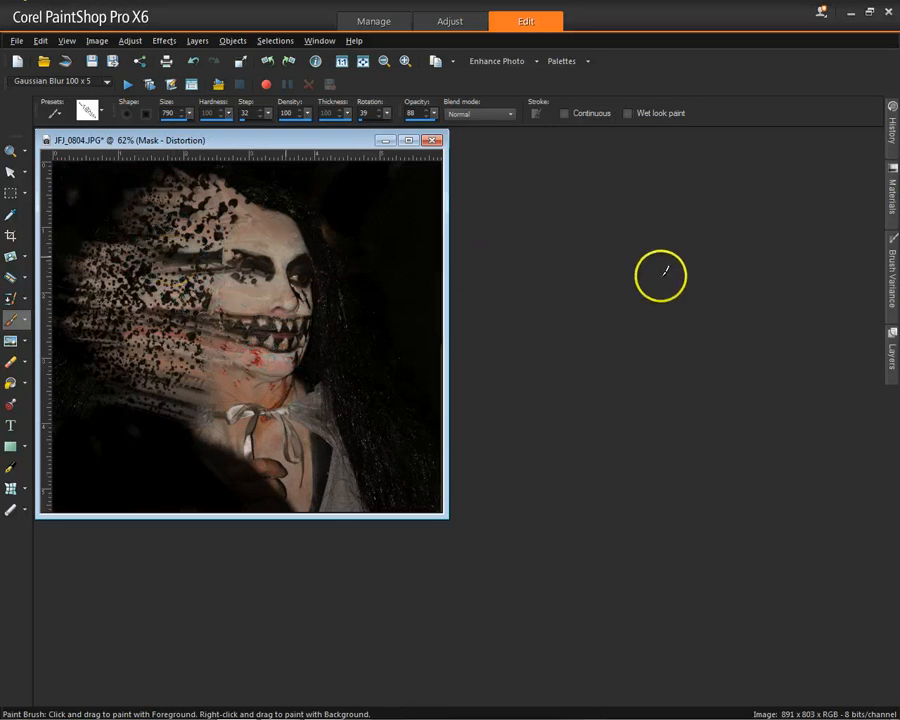
# Hide the Copy (2) of Background and Distortion groups to view the untouched portrait, and show the Distortion group again
pyautogui.click(892, 366)
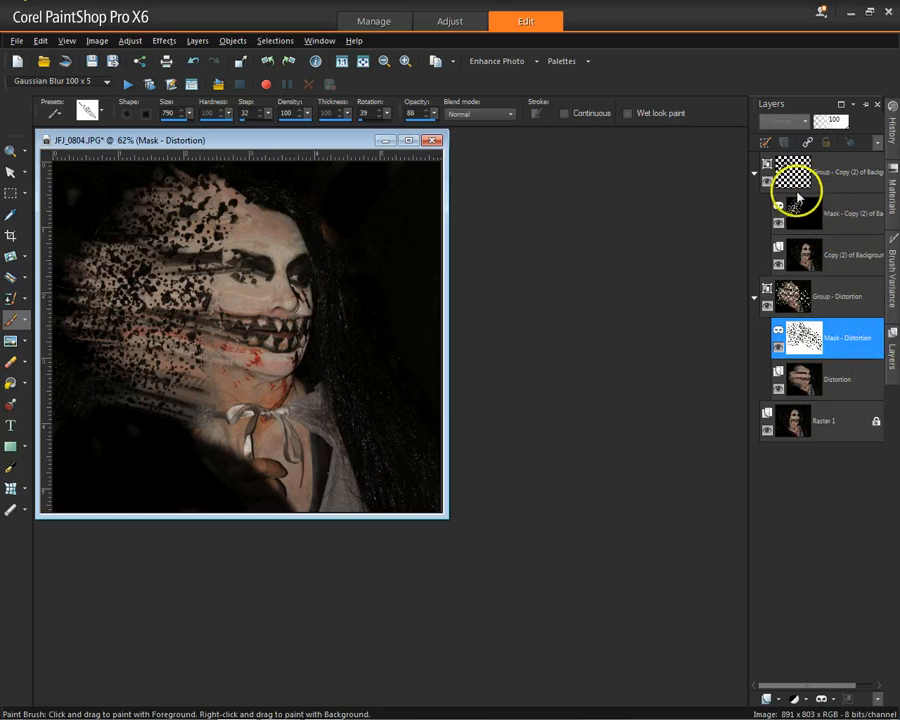
pyautogui.click(892, 366)
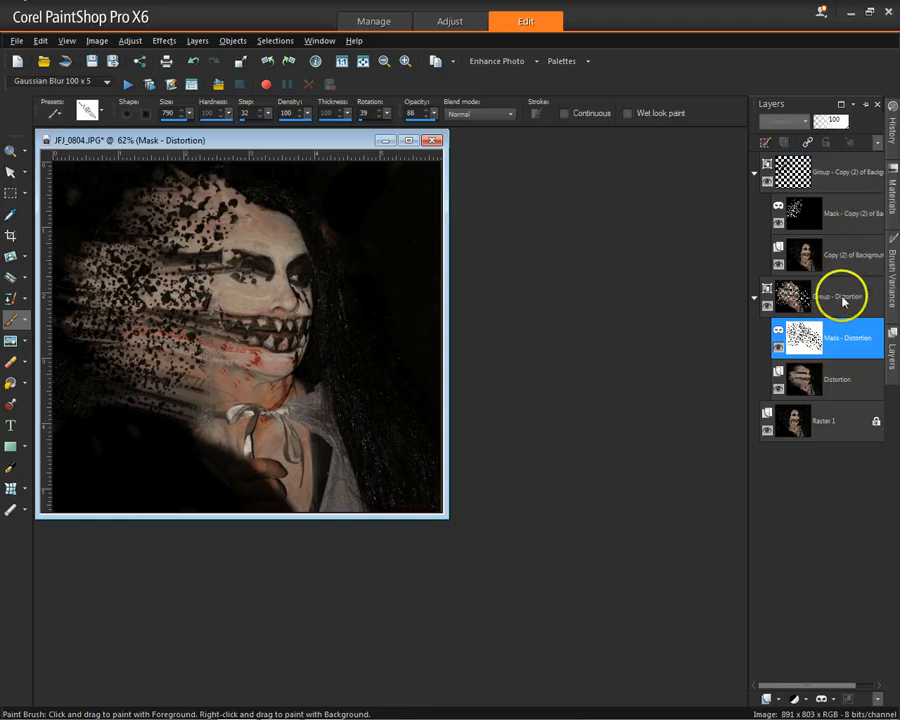
pyautogui.moveTo(827, 425)
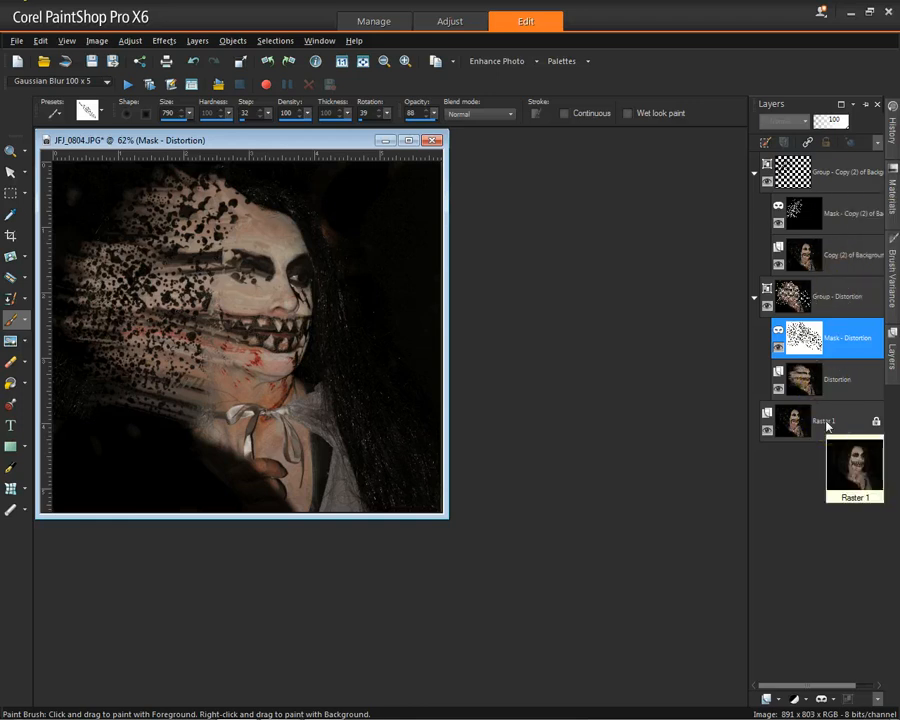
pyautogui.click(767, 179)
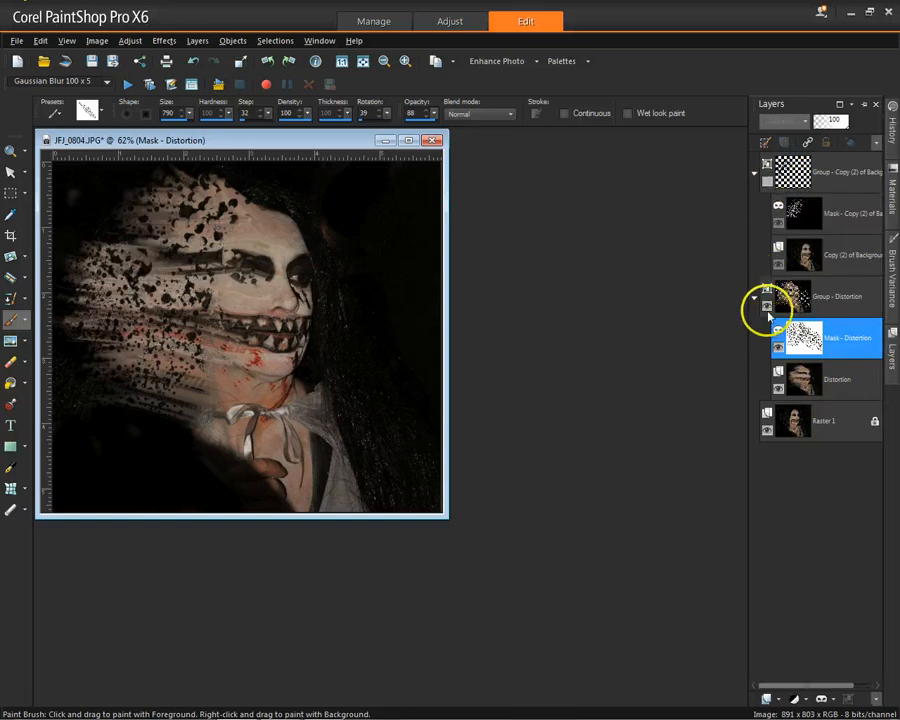
pyautogui.click(767, 308)
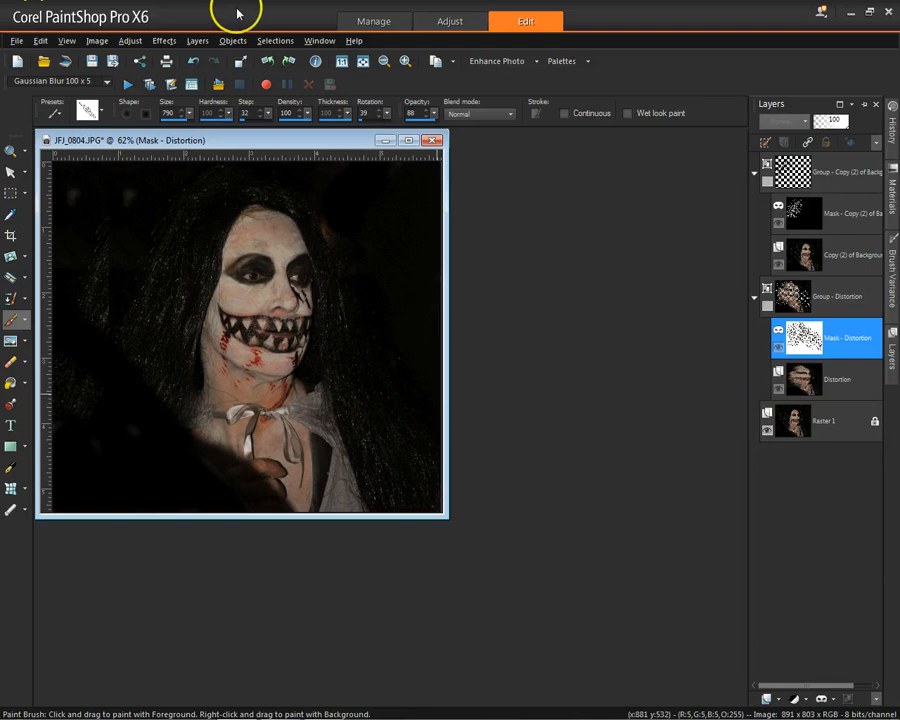
pyautogui.click(766, 308)
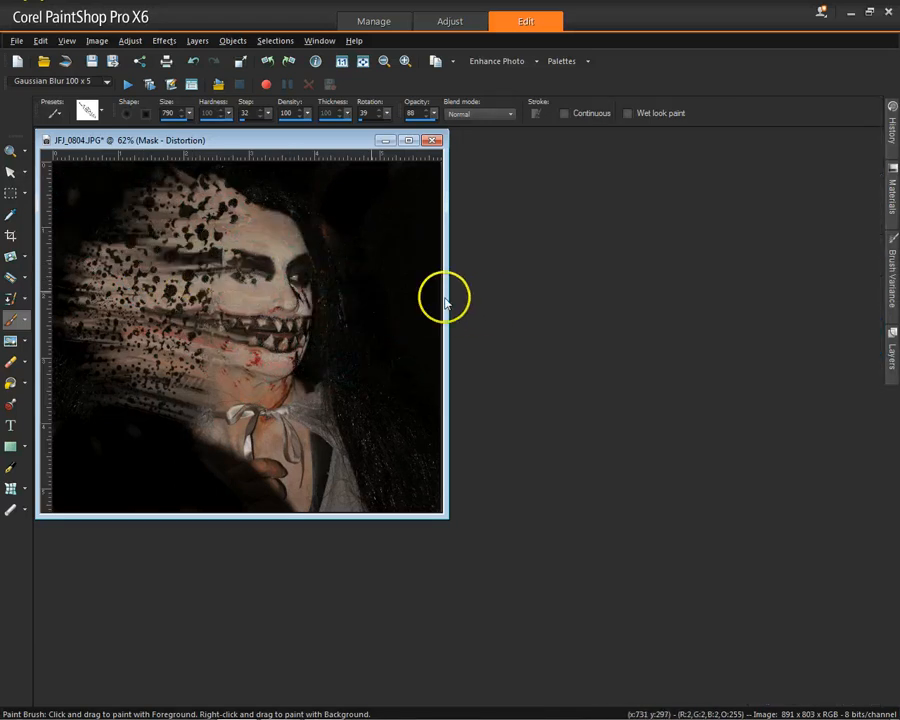
pyautogui.moveTo(897, 368)
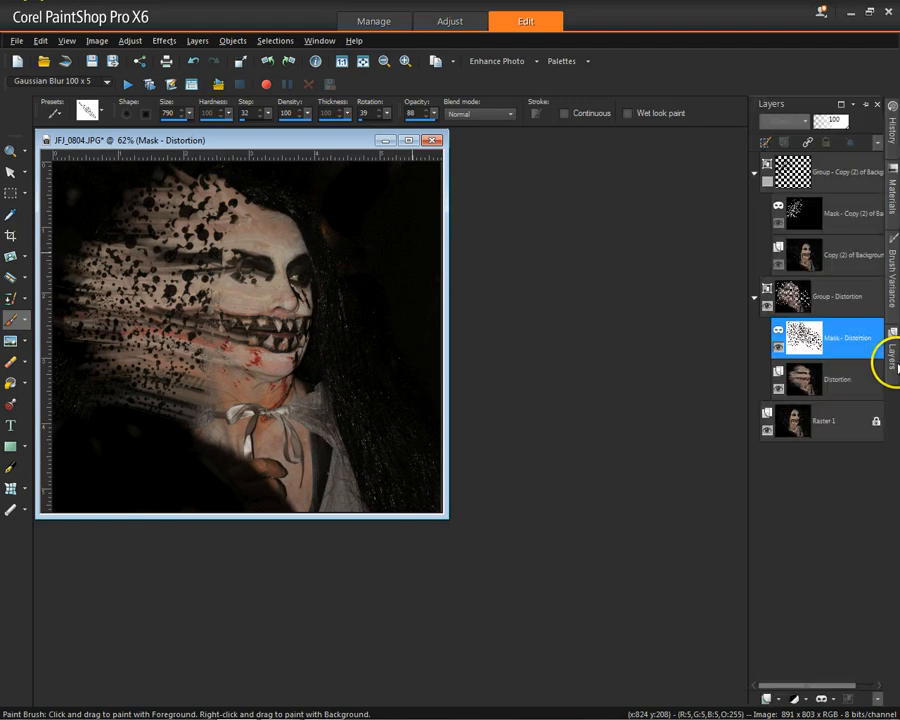
# Turn the Copy (2) of Background group's visibility back on and select its mask layer
pyautogui.click(843, 257)
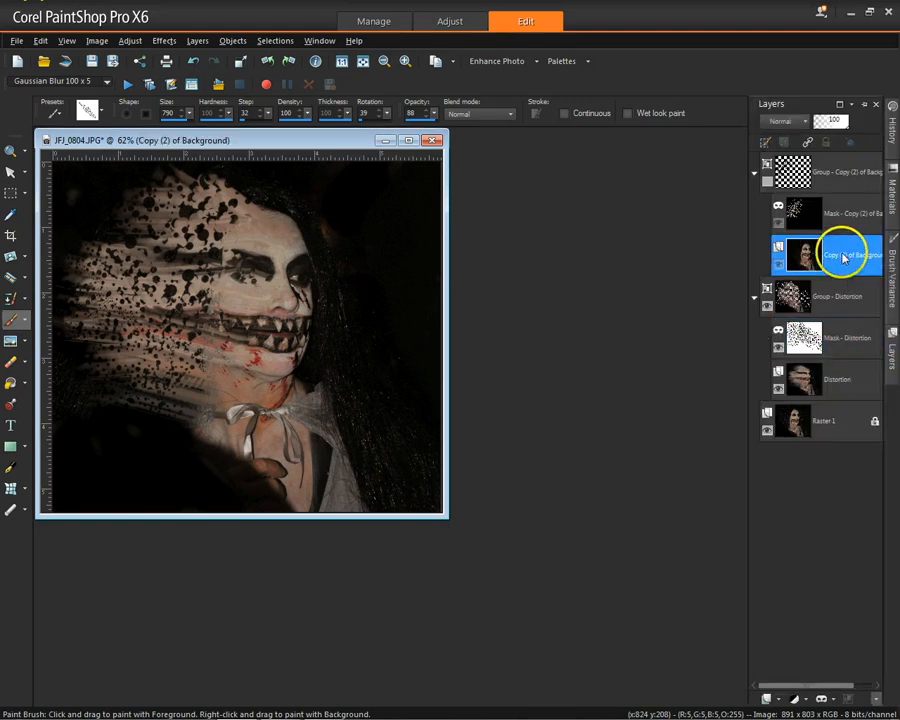
pyautogui.moveTo(828, 259)
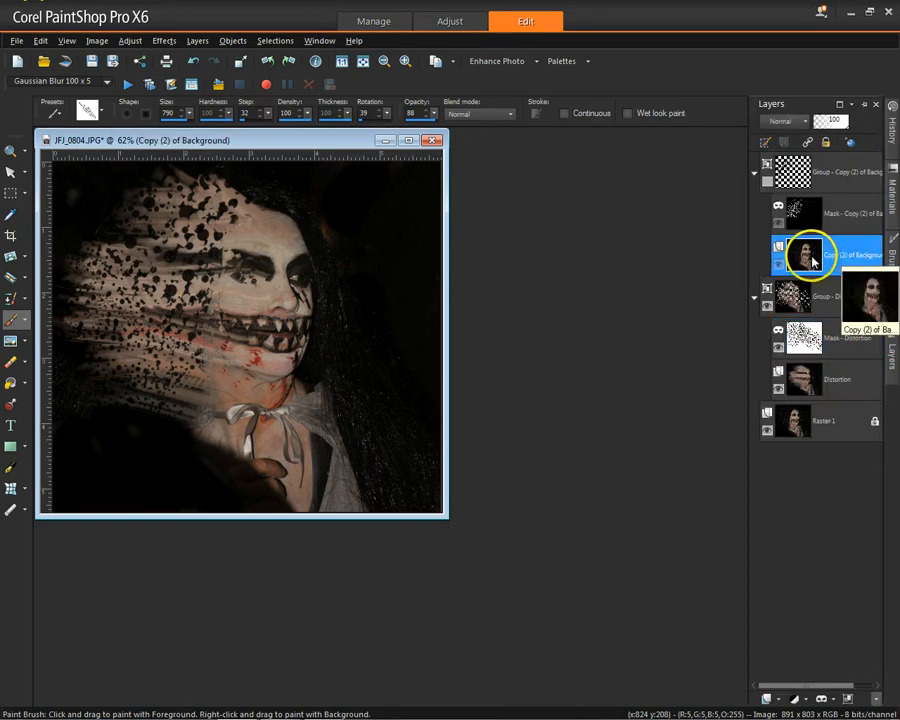
pyautogui.moveTo(817, 222)
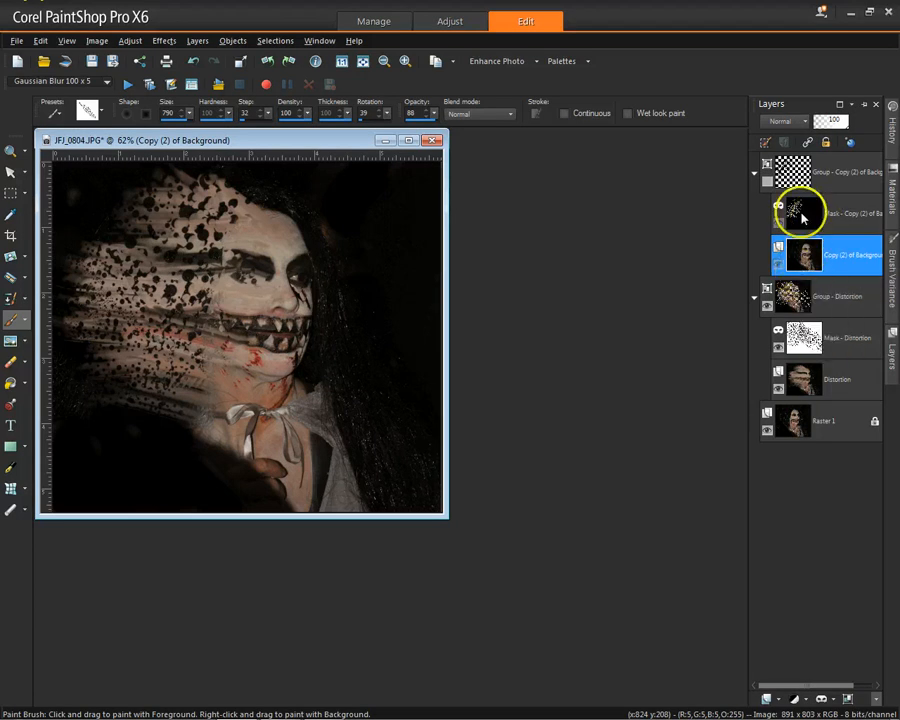
pyautogui.moveTo(779, 225)
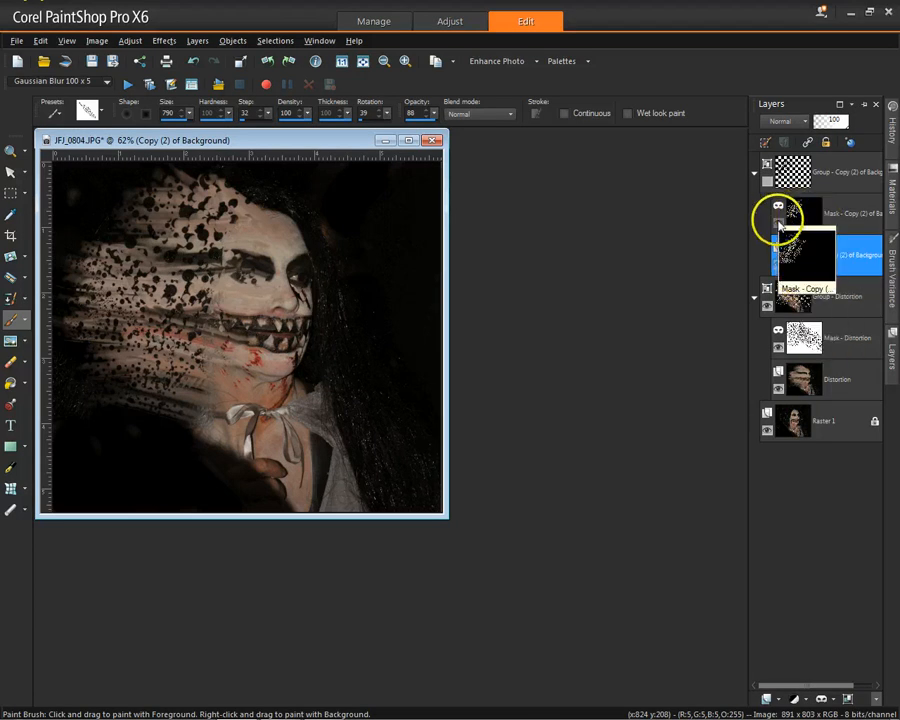
pyautogui.click(838, 214)
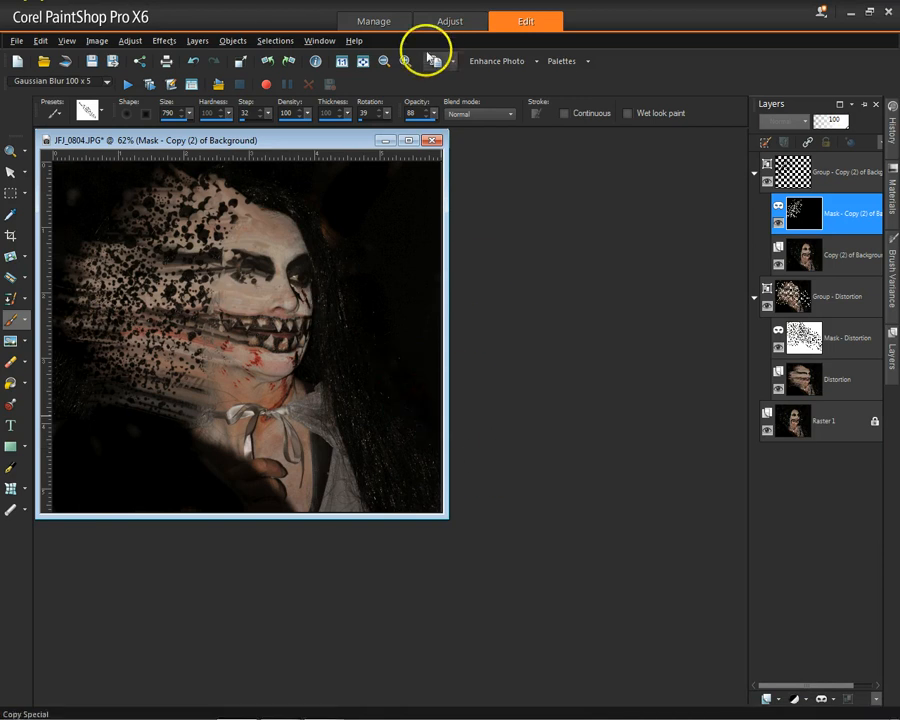
pyautogui.scroll(3, 360, 176)
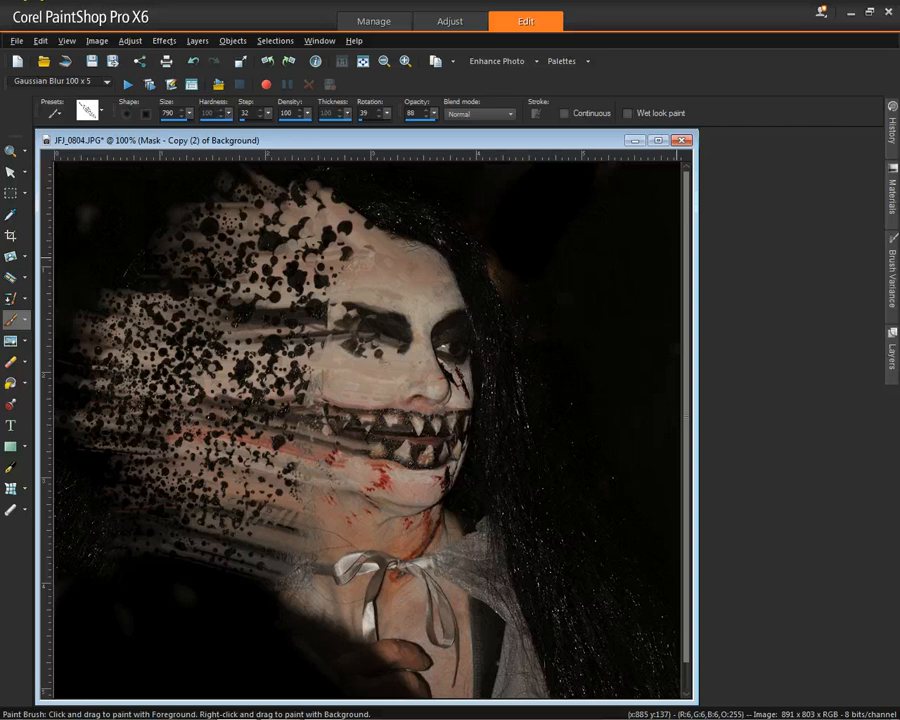
# Switch to the Dispersion Effect presentation in PowerPoint and review the slides on the distortion layer, the top layer and pointers
pyautogui.moveTo(898, 114); pyautogui.dragTo(529, 50)
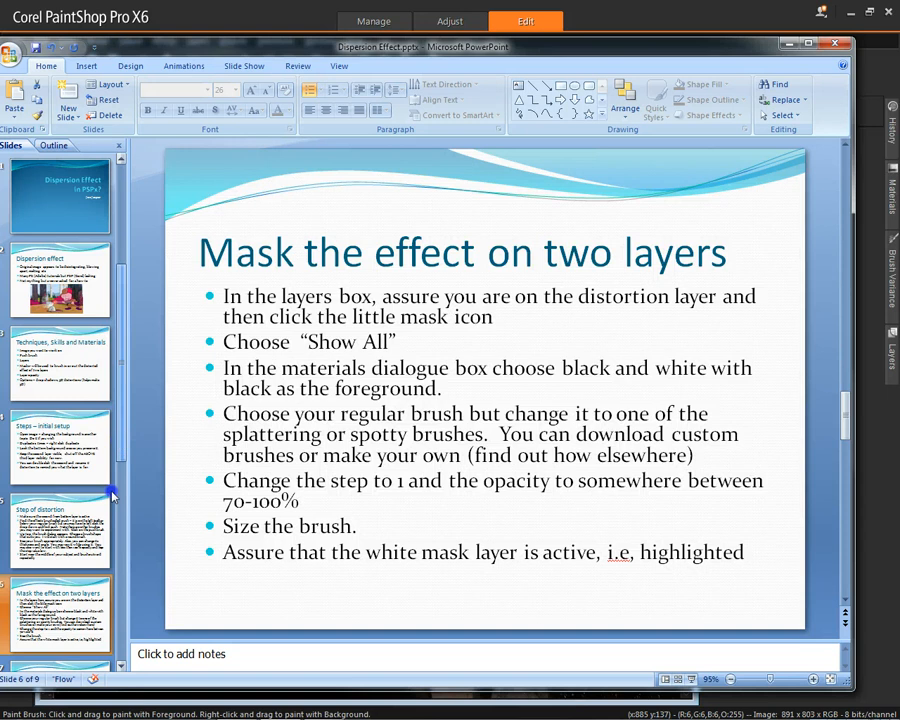
pyautogui.scroll(-2, 112, 497)
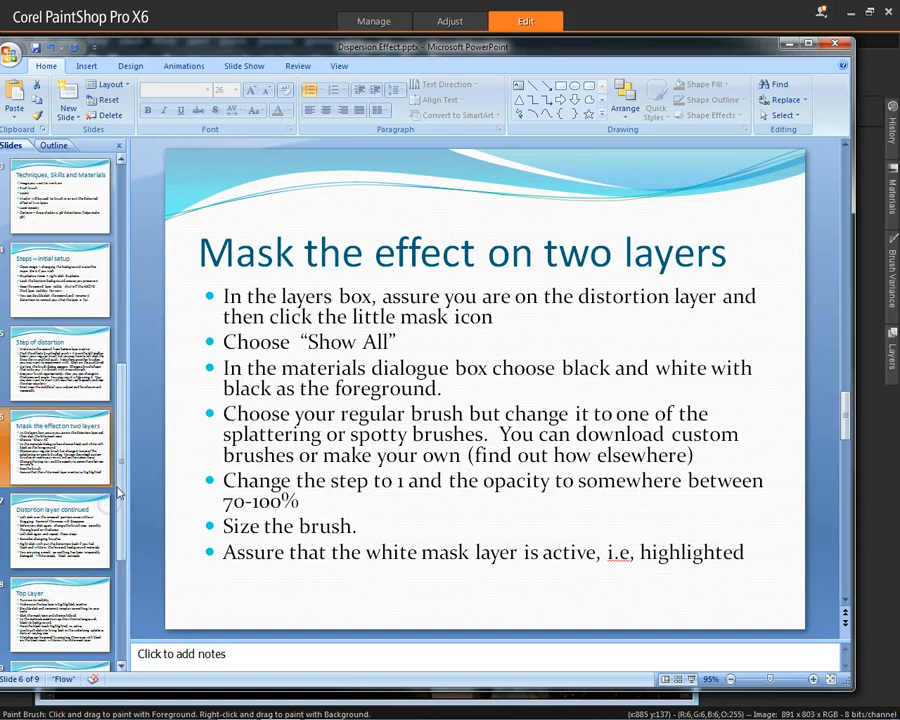
pyautogui.click(68, 533)
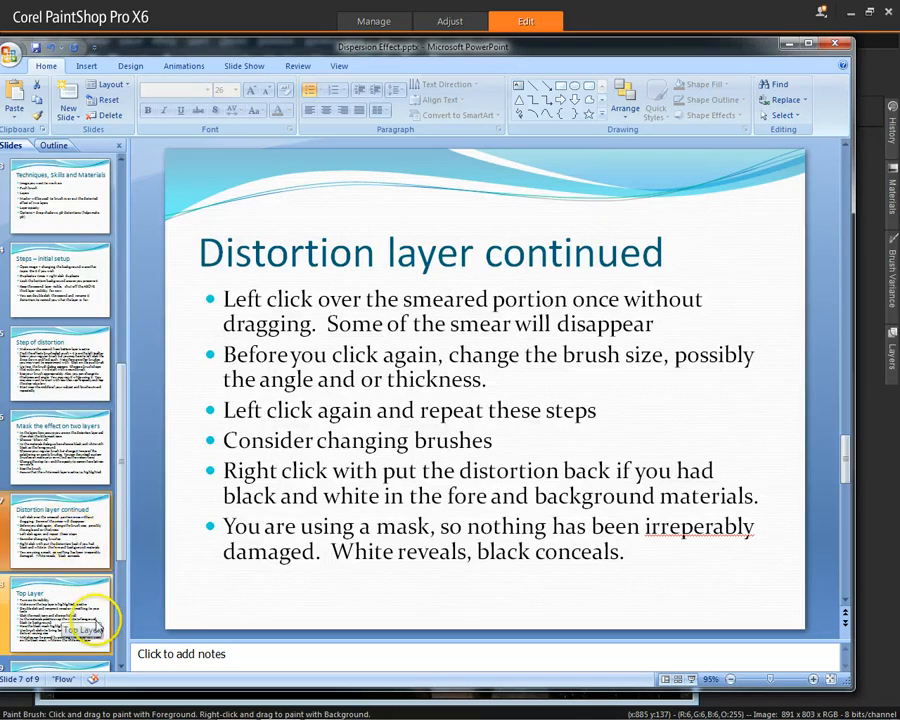
pyautogui.click(66, 610)
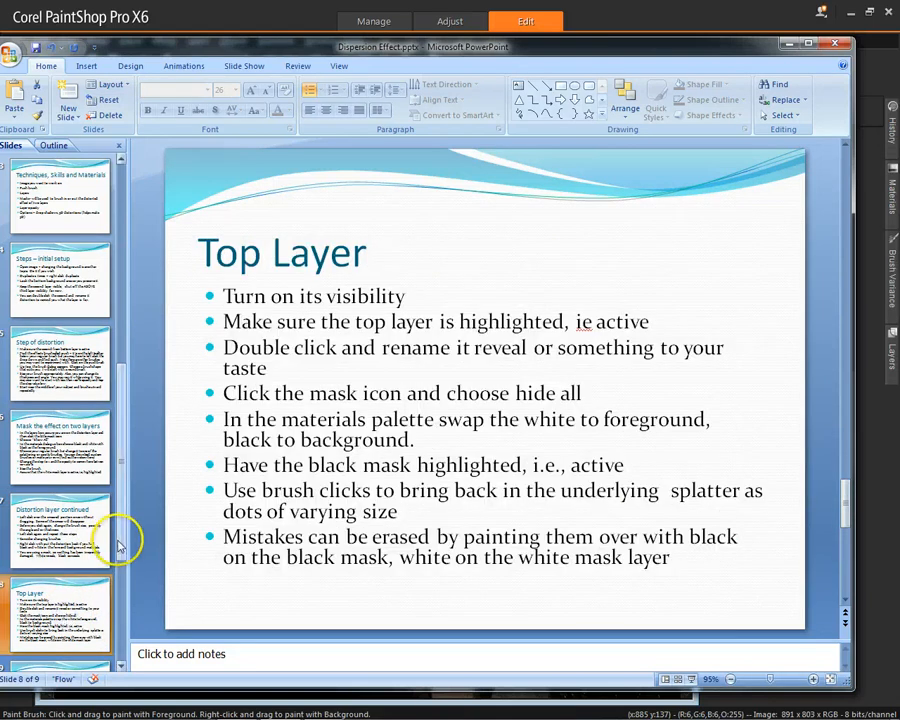
pyautogui.scroll(-1, 100, 634)
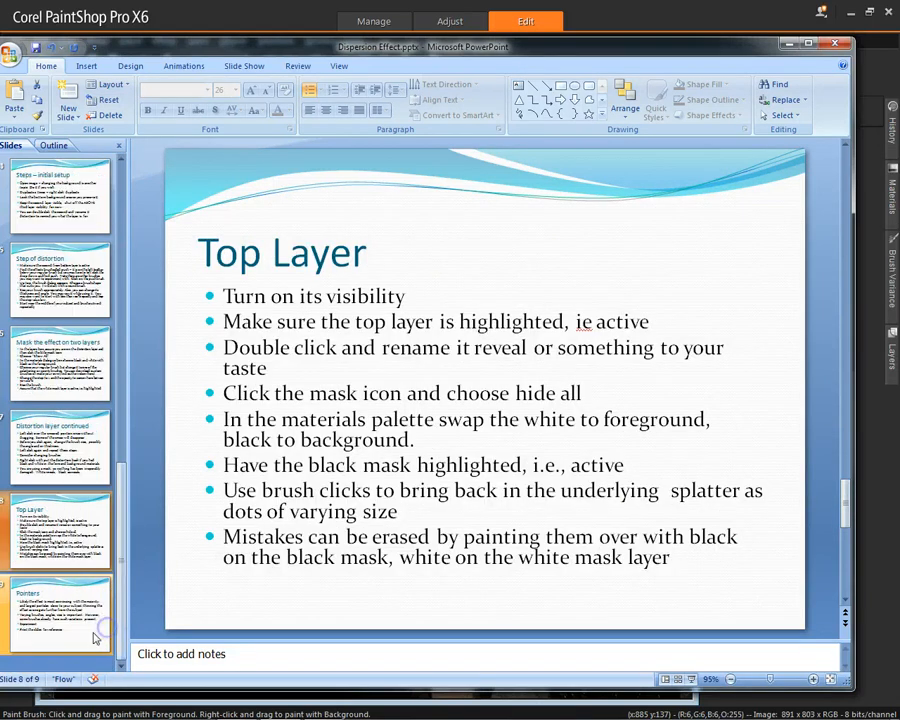
pyautogui.click(81, 627)
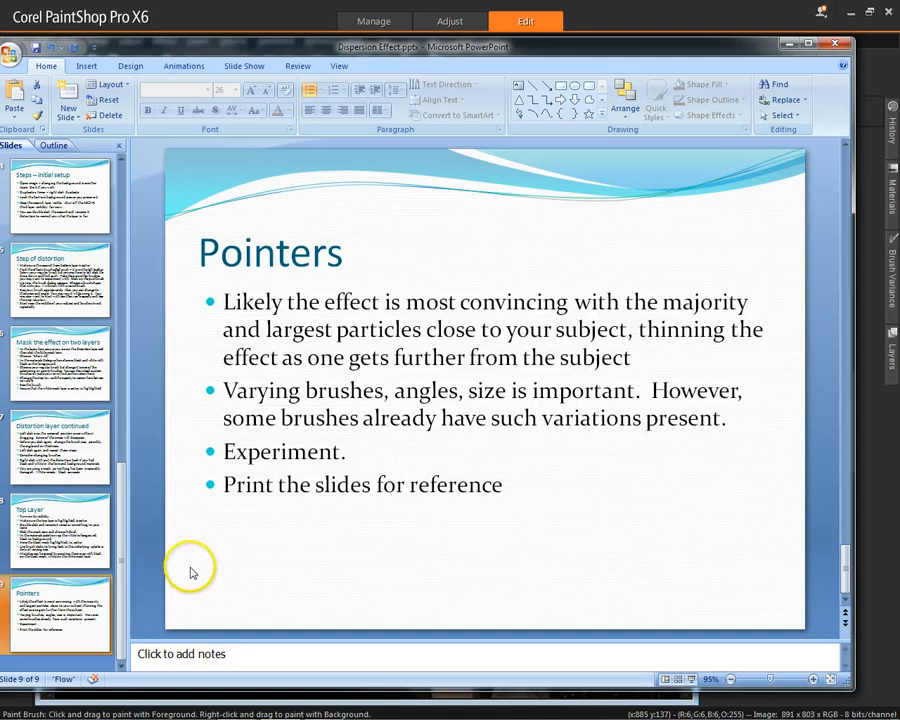
pyautogui.click(790, 45)
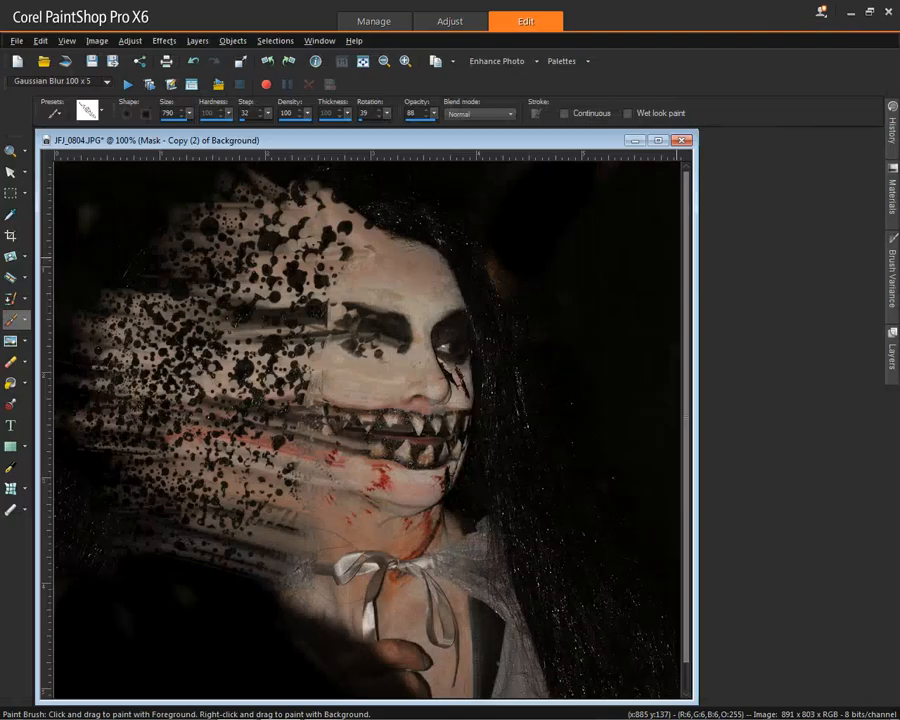
# Hide Raster 1, merge the visible dispersion layers into one layer, and show Raster 1 again
pyautogui.click(890, 375)
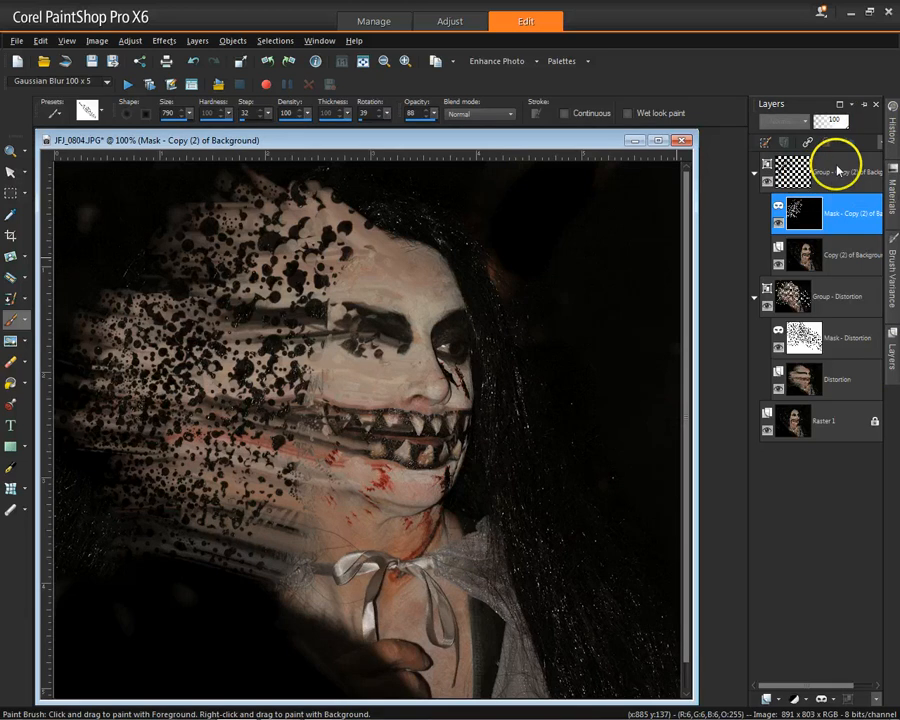
pyautogui.click(840, 170)
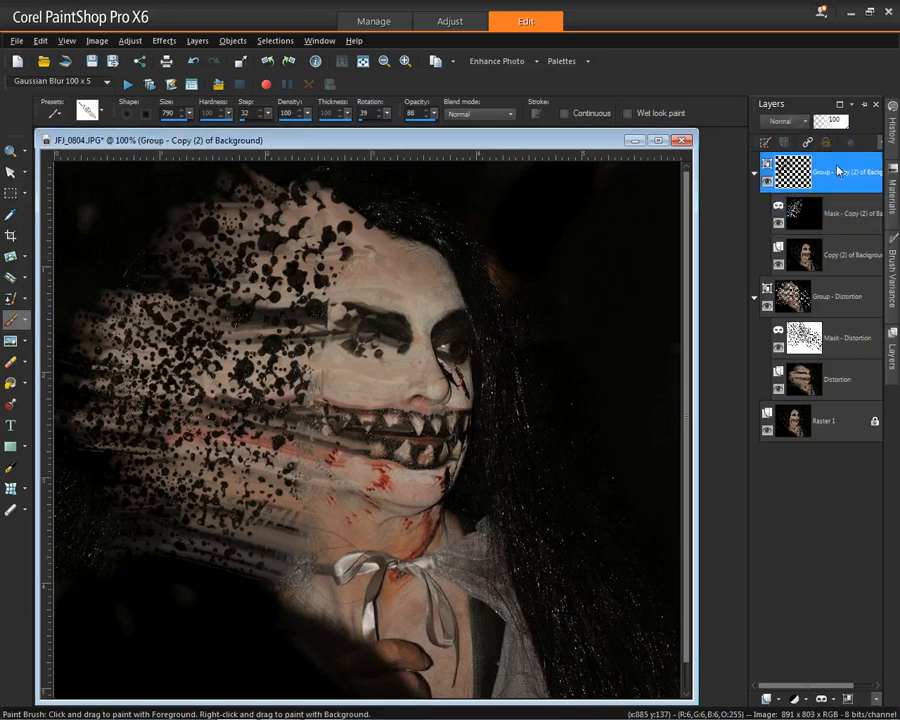
pyautogui.rightClick(840, 170)
pyautogui.moveTo(828, 262)
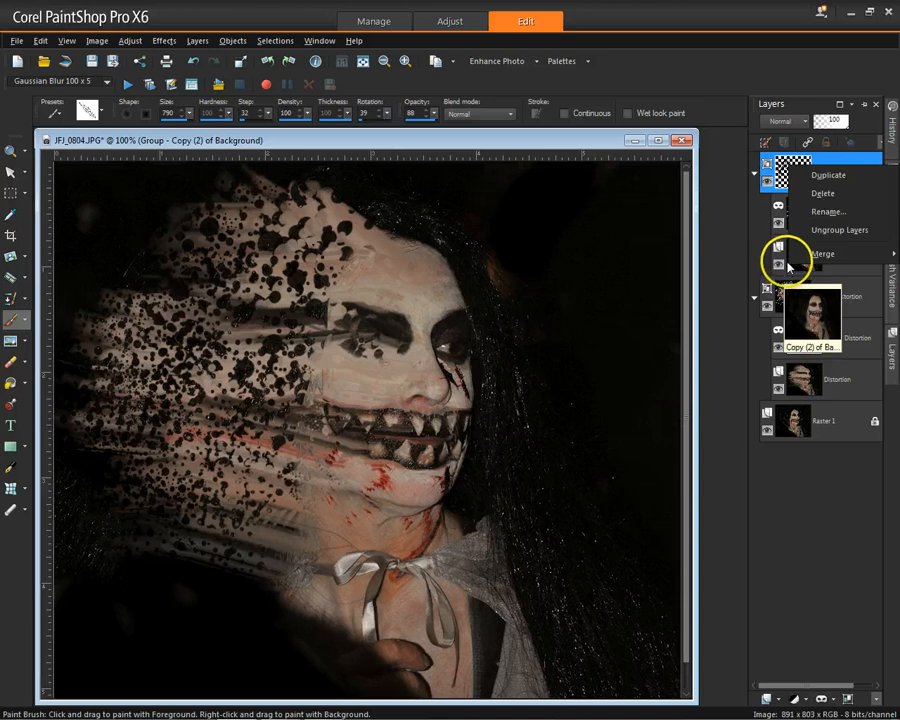
pyautogui.click(711, 351)
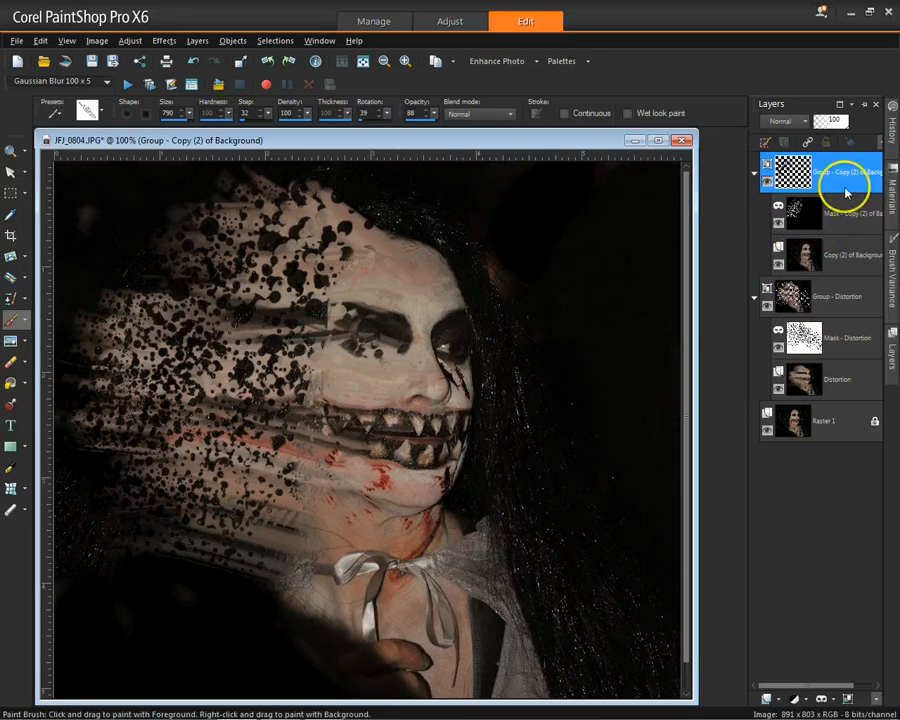
pyautogui.click(768, 430)
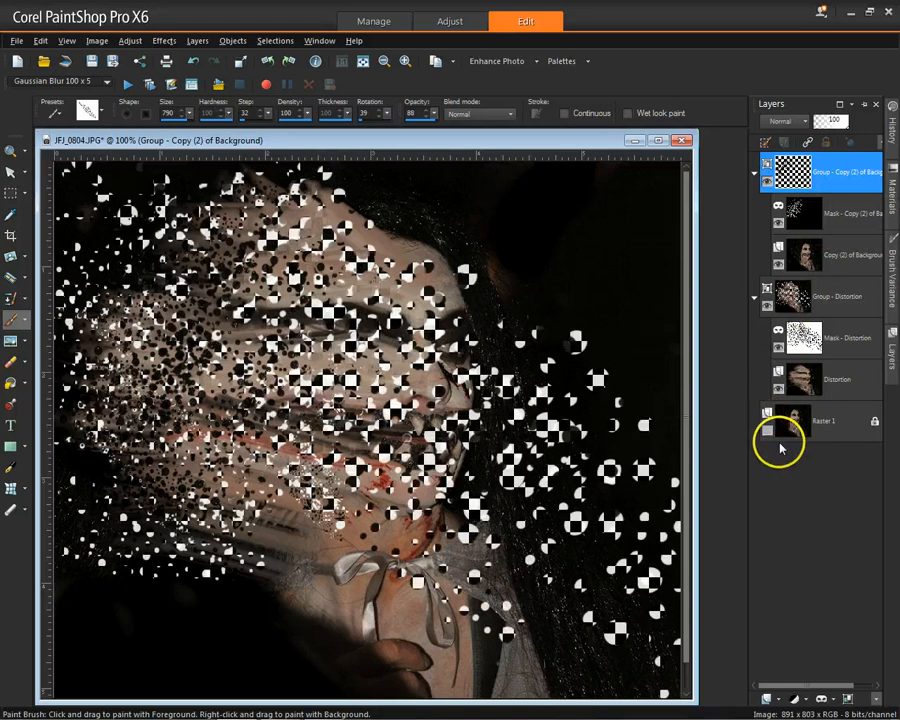
pyautogui.rightClick(845, 180)
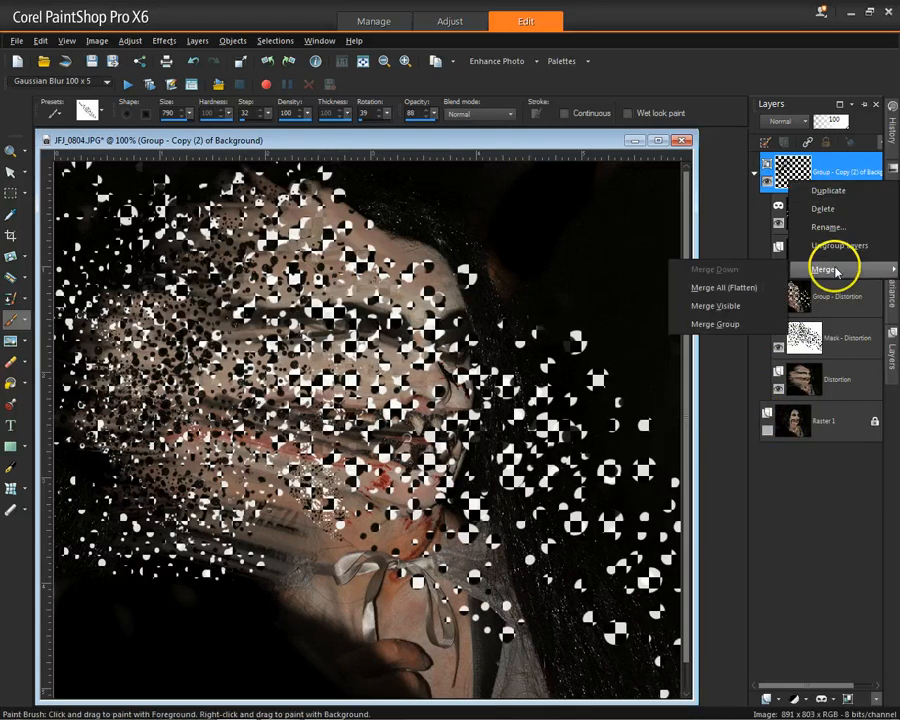
pyautogui.click(752, 305)
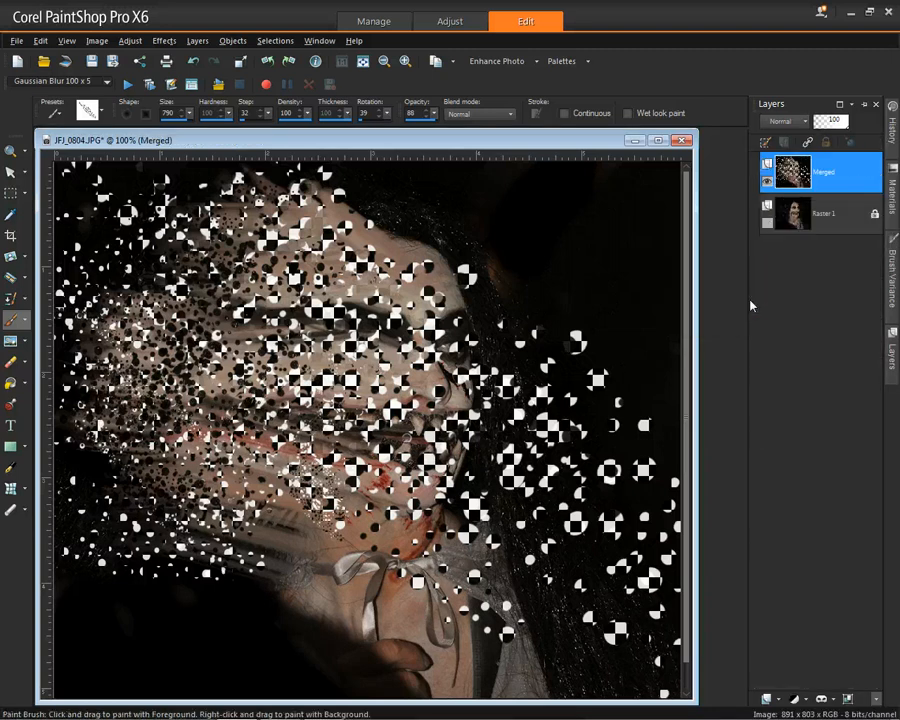
pyautogui.click(765, 225)
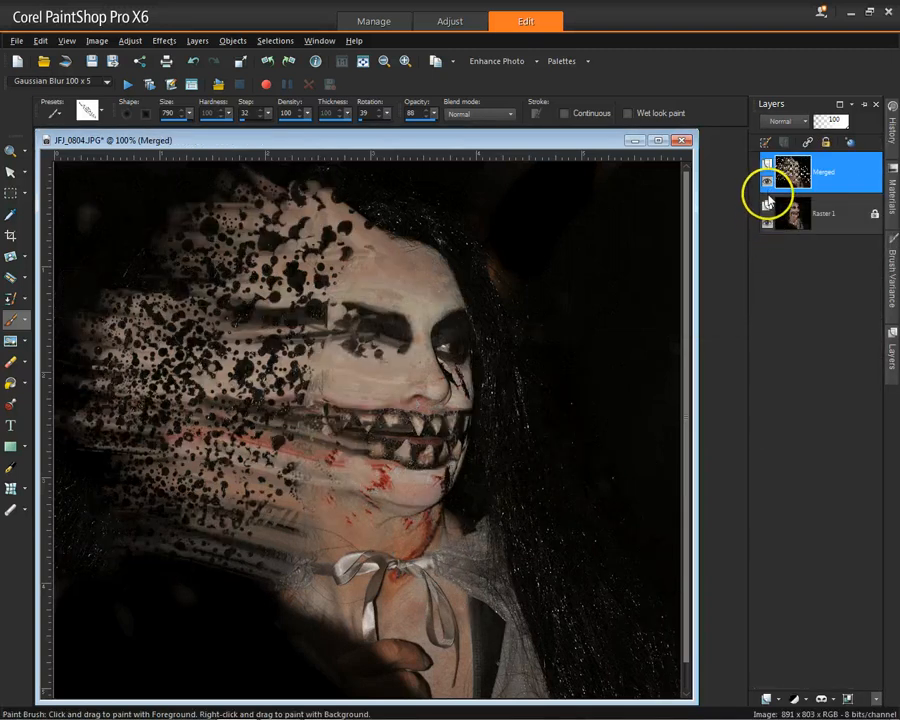
# Toggle the Merged layer's visibility to compare the dispersion effect with the original portrait
pyautogui.click(767, 180)
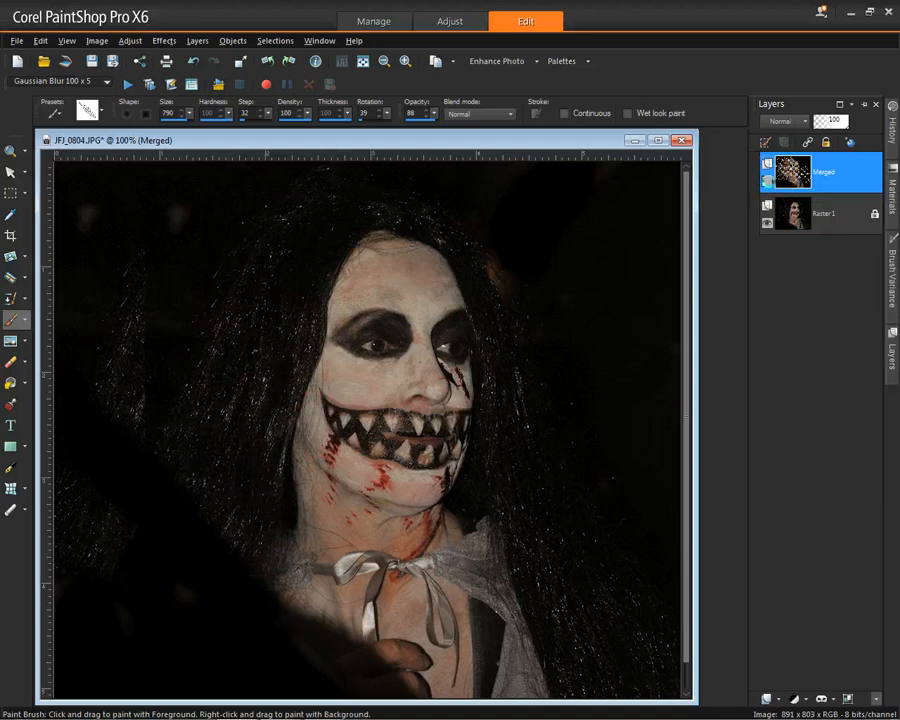
pyautogui.click(767, 180)
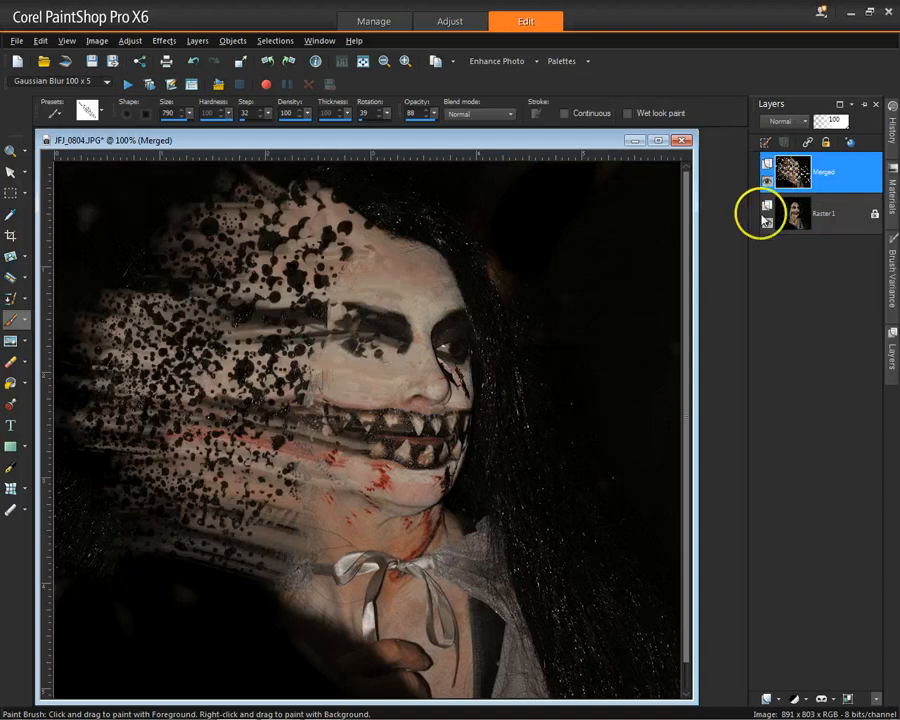
pyautogui.moveTo(825, 183)
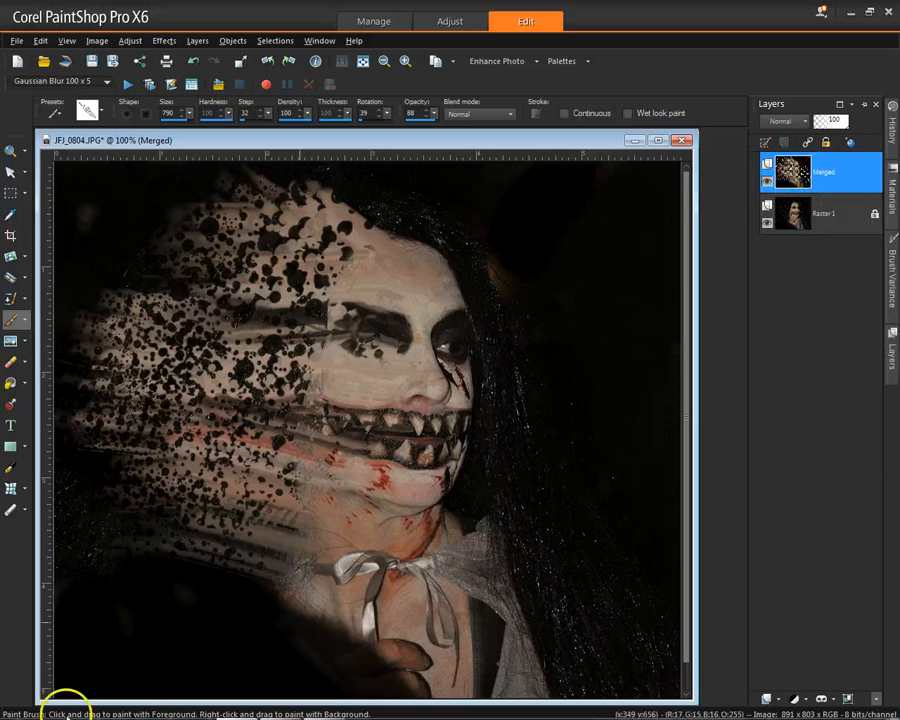
pyautogui.moveTo(68, 716)
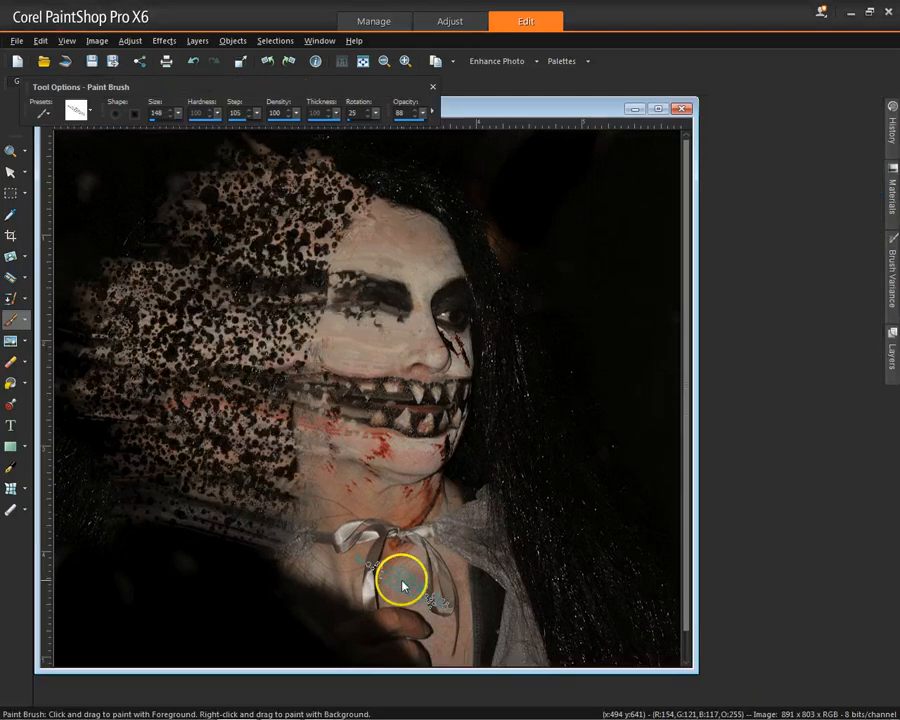